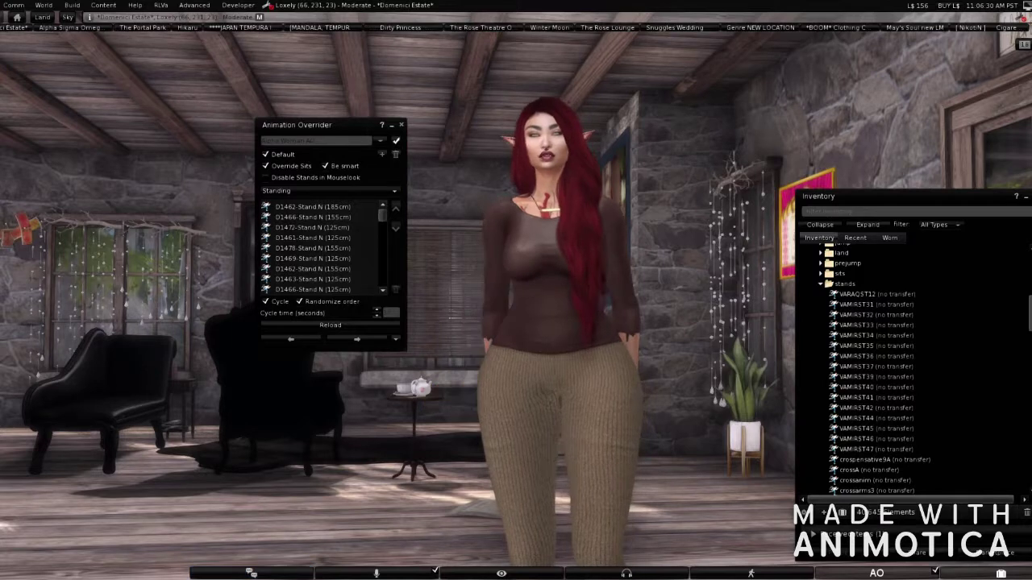
Close and reopen the Animation Overrider window, placing it between the avatar and the Inventory window.
drag(318, 125, 263, 177)
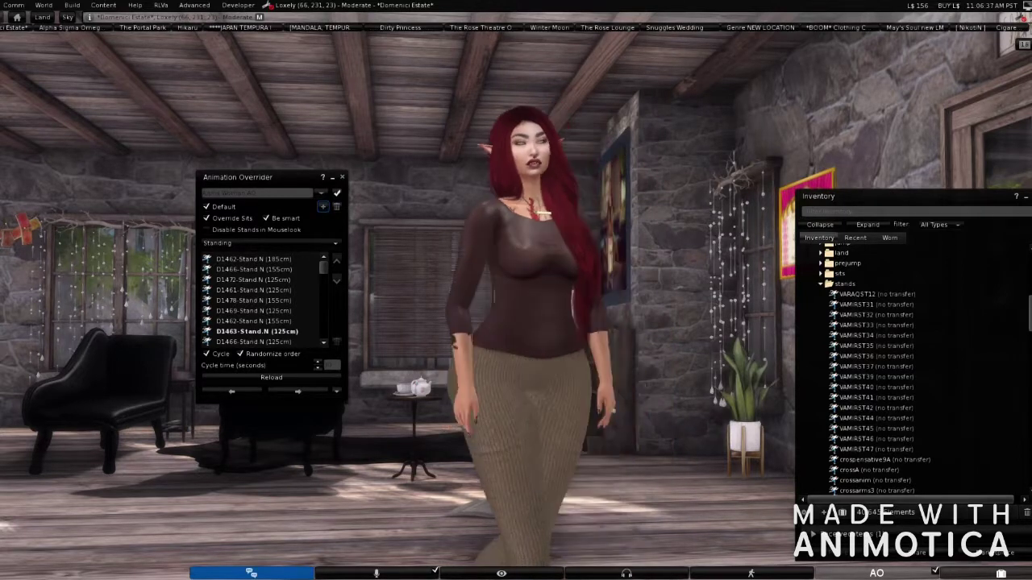
key(ctrl+w)
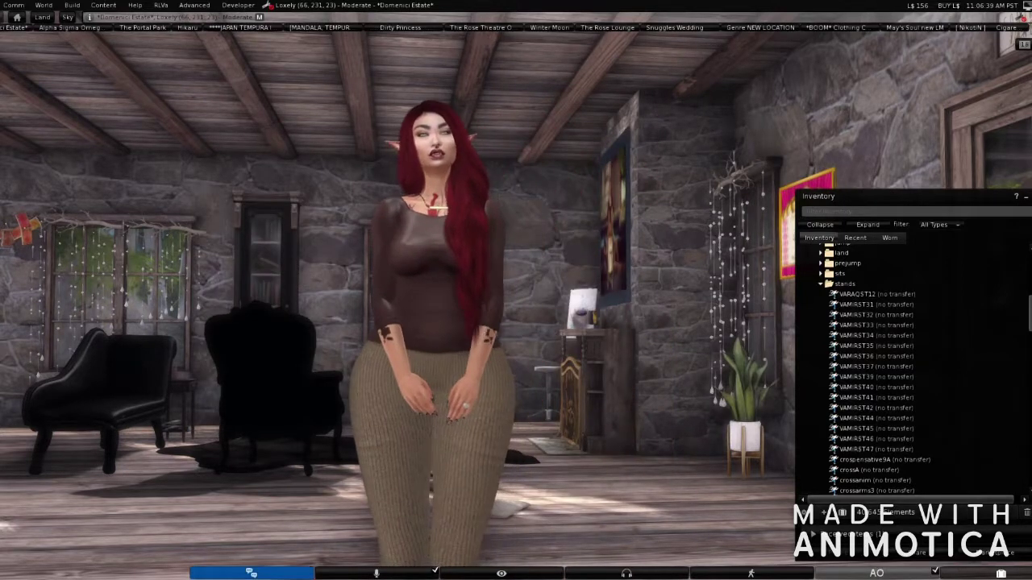
click(876, 573)
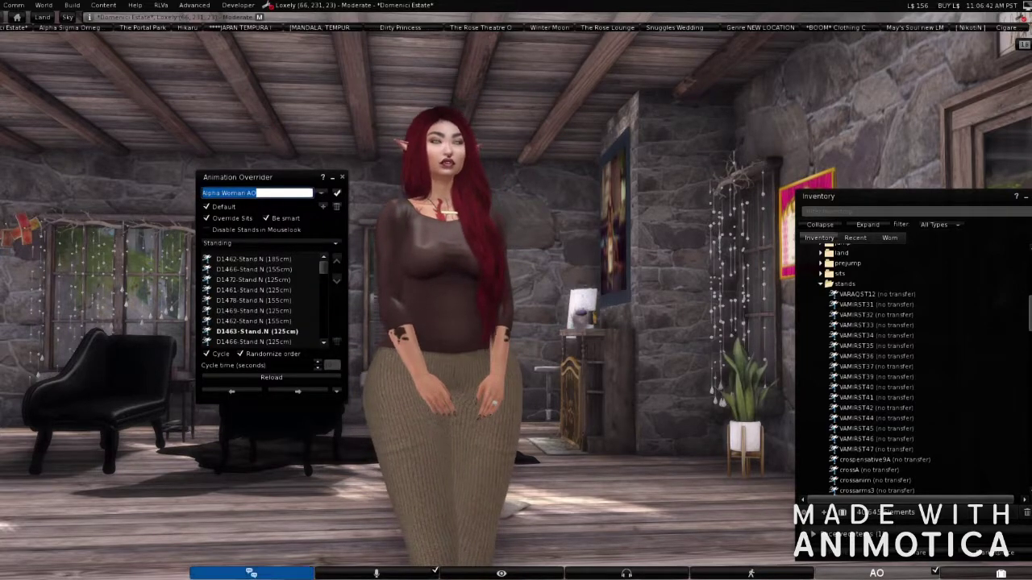
drag(242, 177, 602, 214)
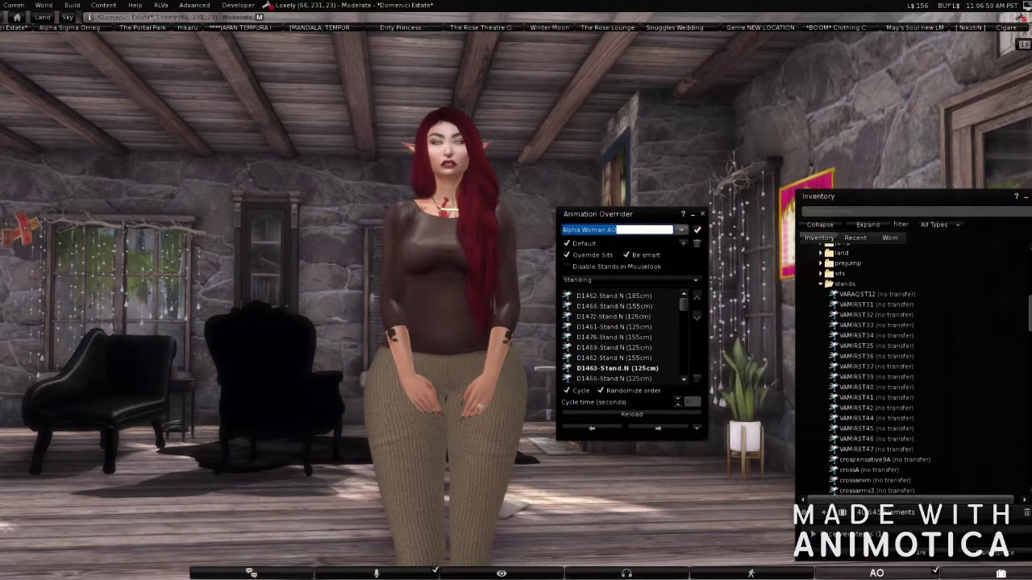
Switch the Animation Overrider to the Posesion Poses set and activate it.
click(681, 230)
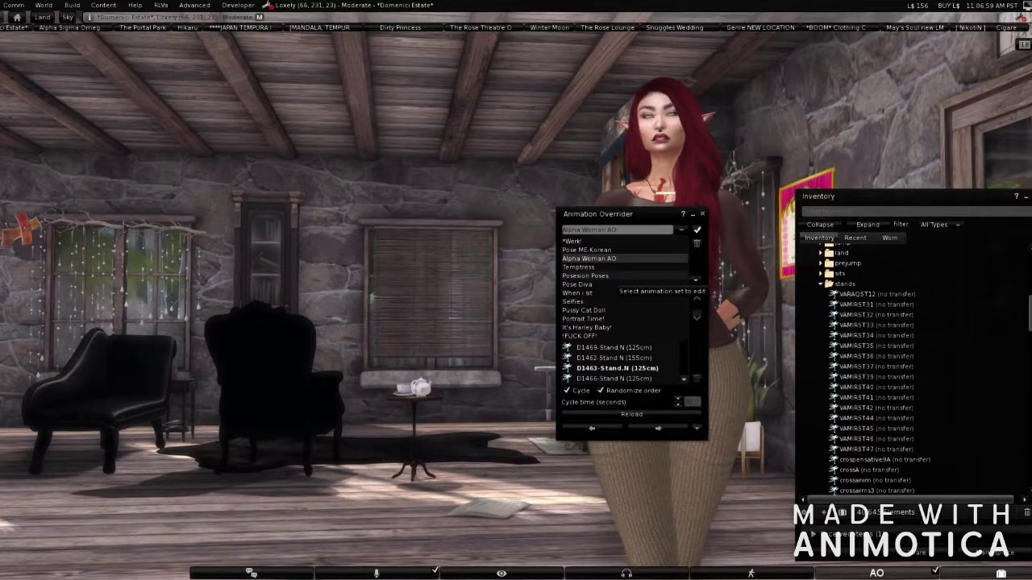
click(596, 276)
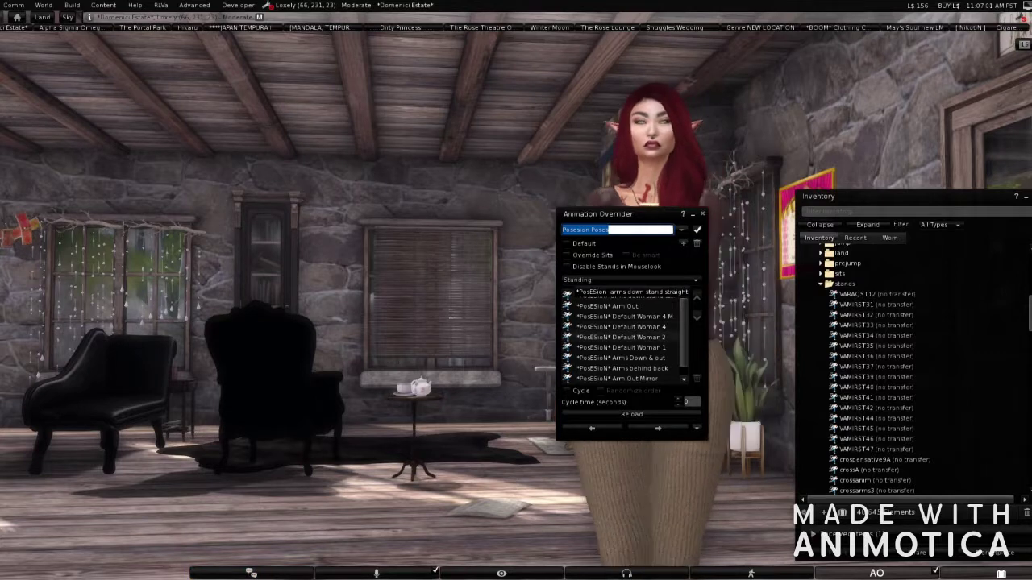
click(621, 337)
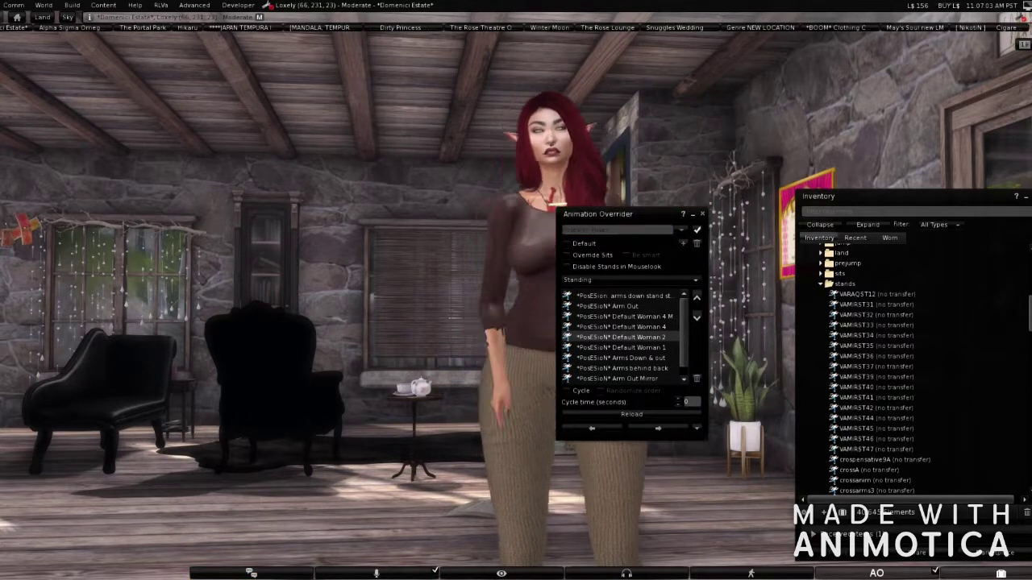
click(696, 230)
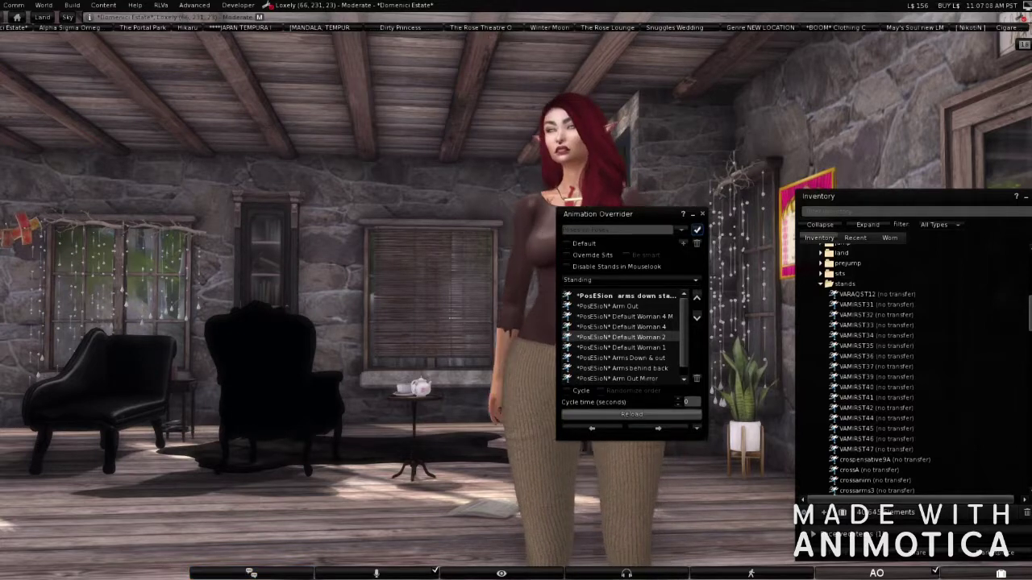
Move the Animation Overrider window clear of the avatar and advance to the next standing pose.
drag(633, 214, 303, 172)
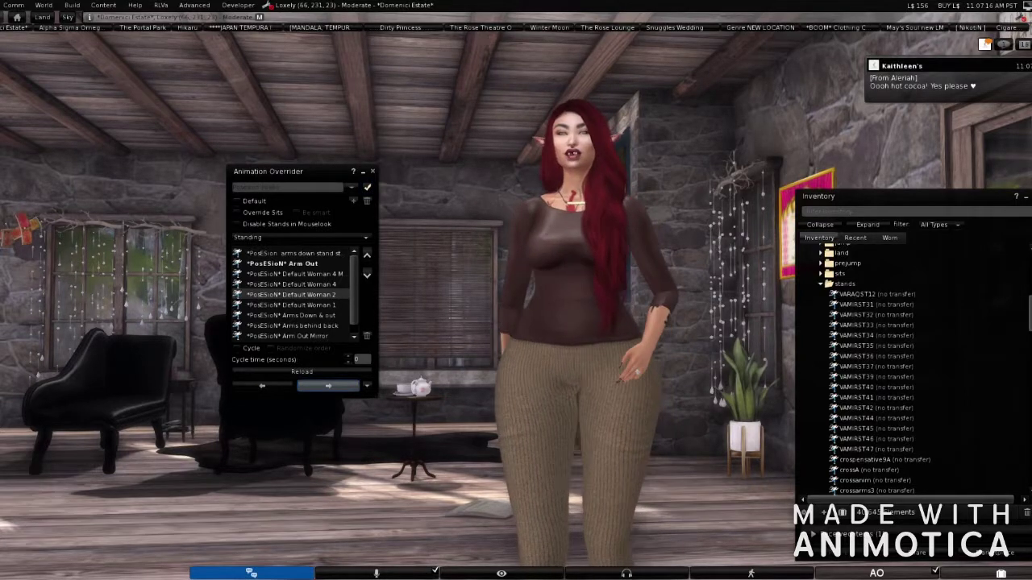
click(328, 386)
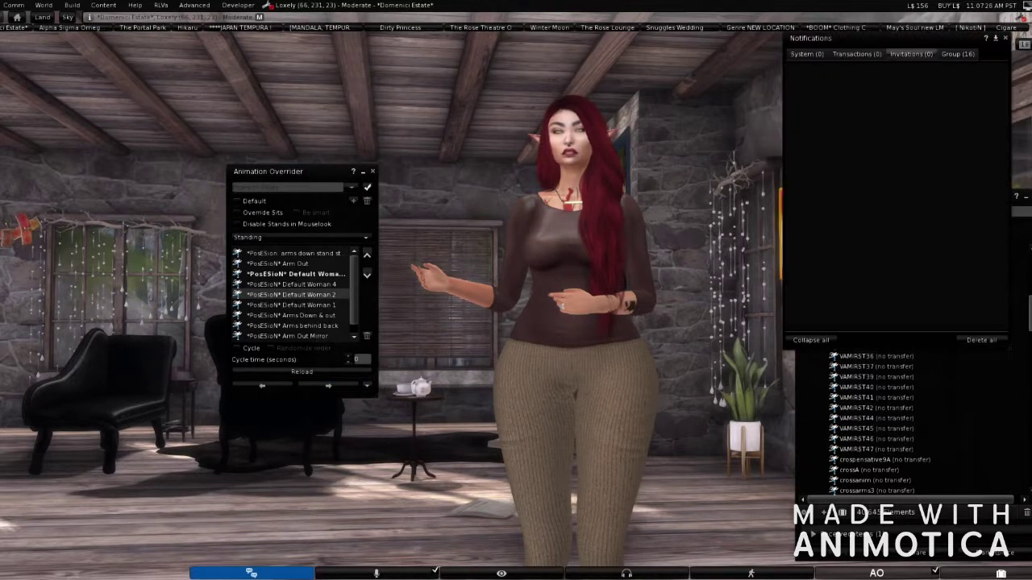
Delete all group notifications.
click(957, 54)
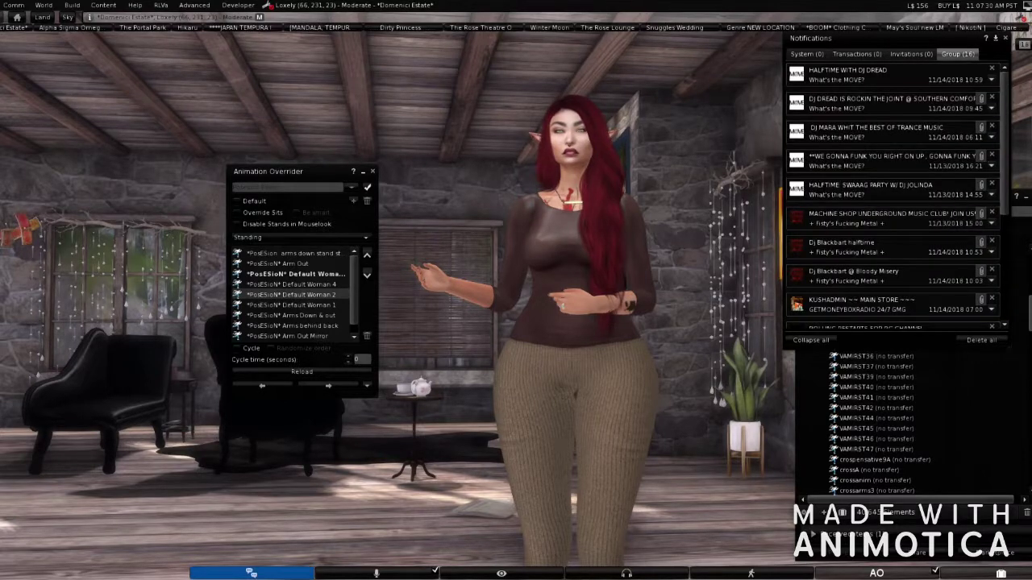
click(981, 340)
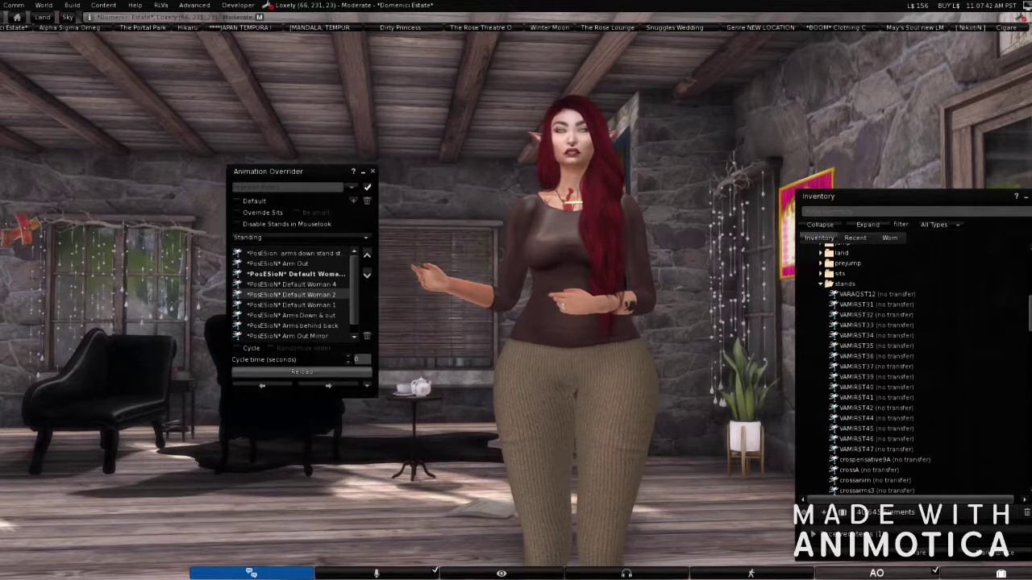
Look through the Posesion Poses standing list and preview the Default Woman 4 pose.
scroll(292, 295, down, 1)
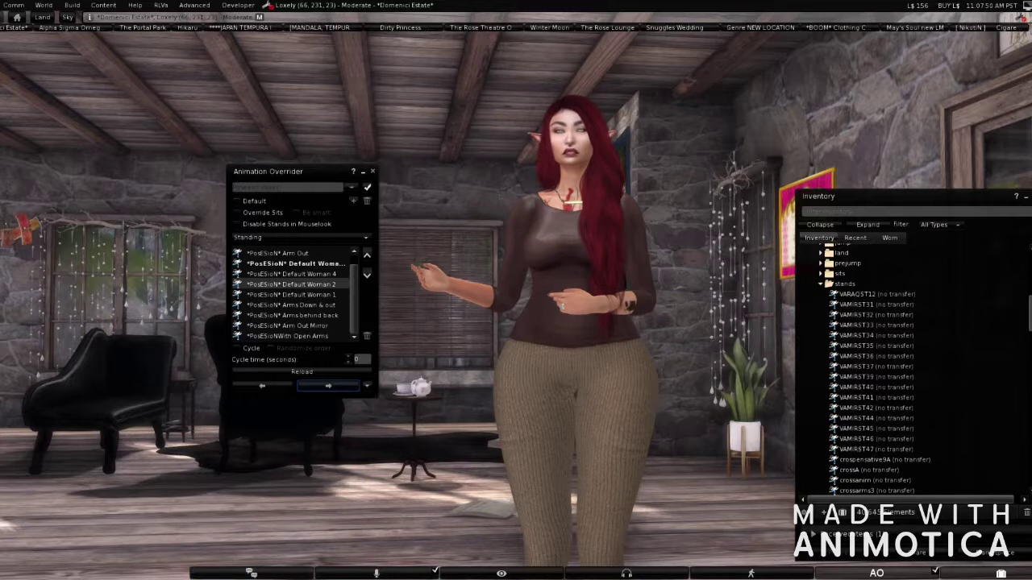
scroll(292, 294, up, 1)
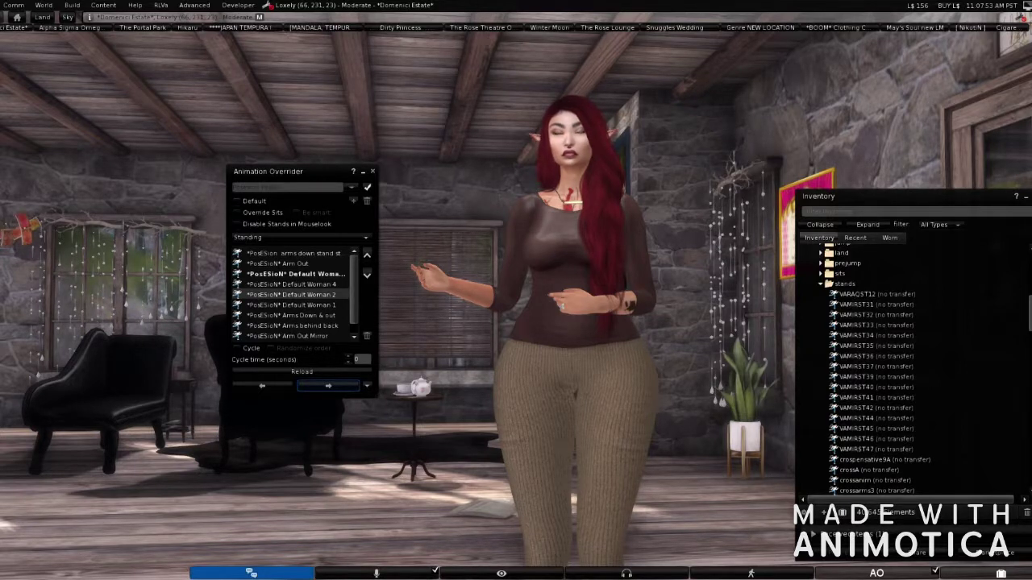
scroll(294, 294, down, 1)
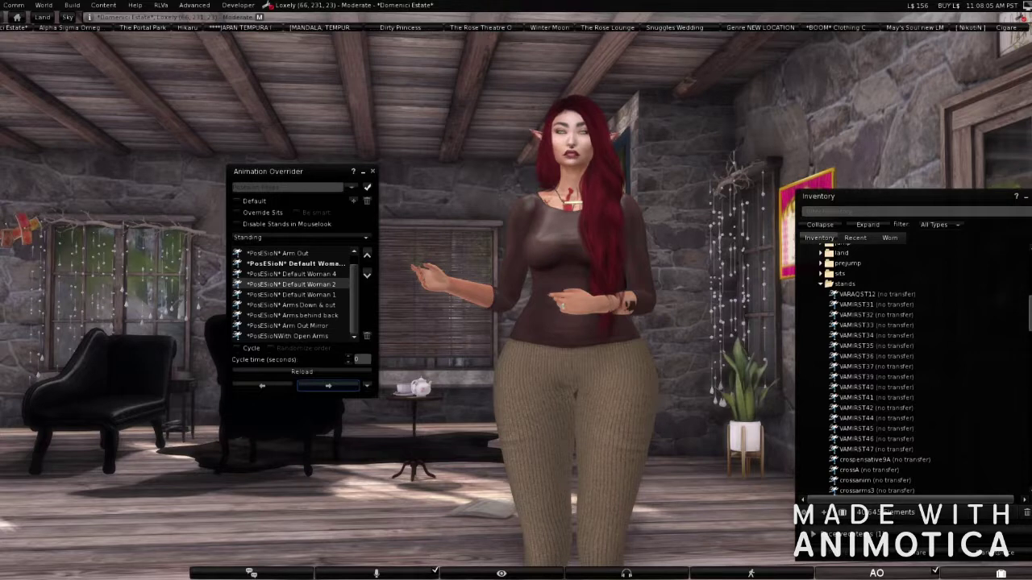
click(328, 386)
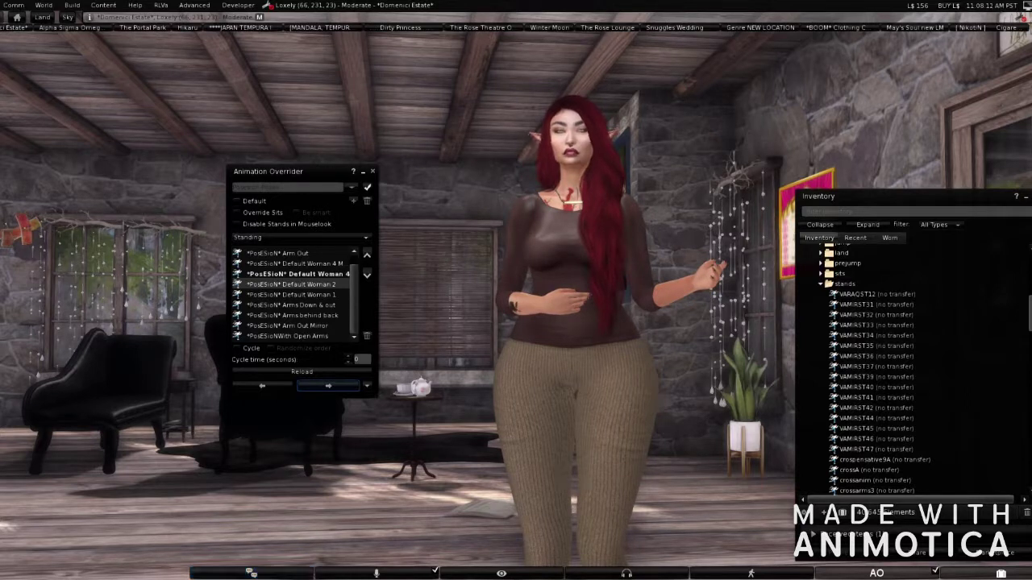
Switch back to the Alpha Woman AO set and create a new animation set named Vista.
click(351, 187)
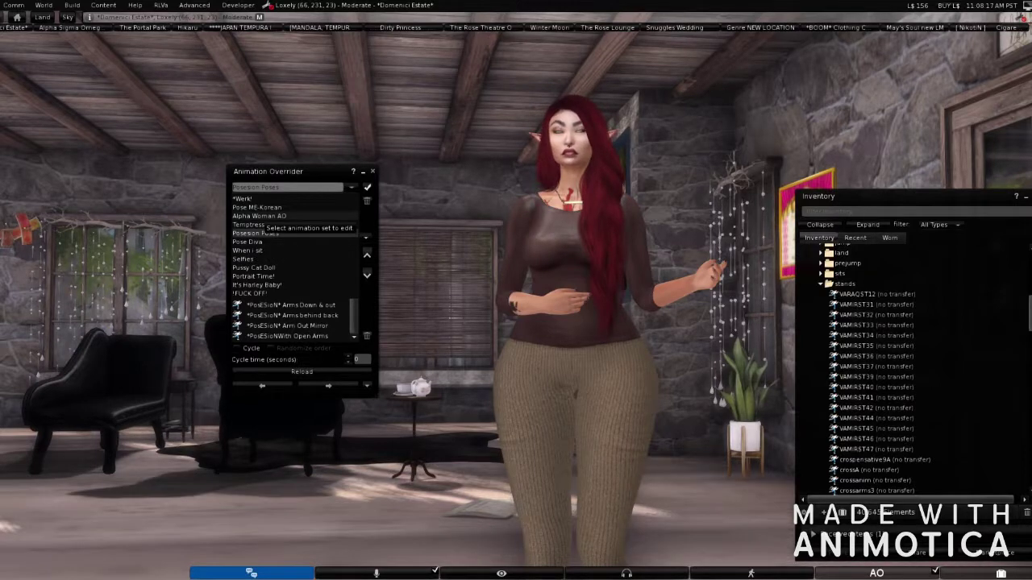
click(260, 216)
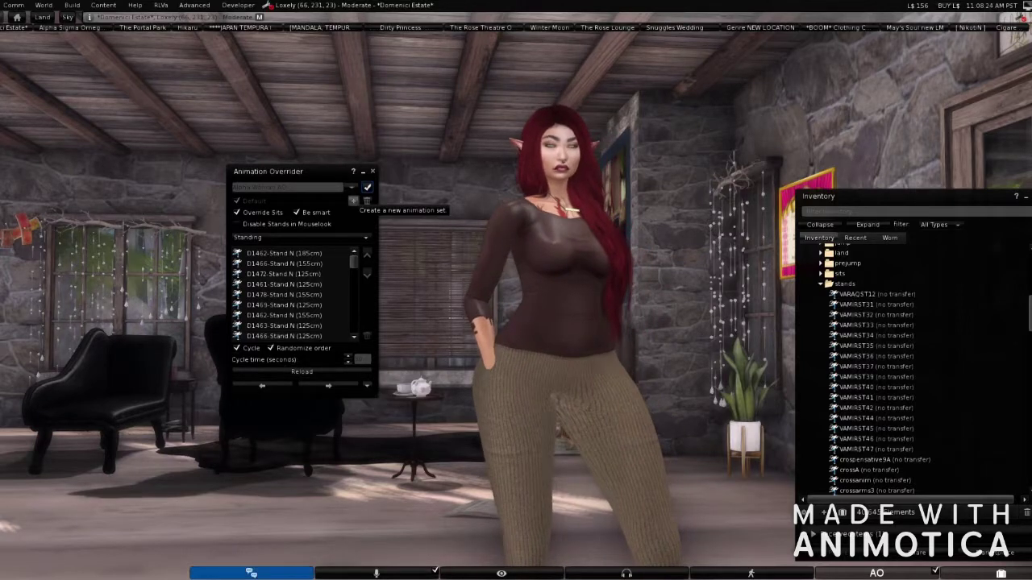
click(353, 201)
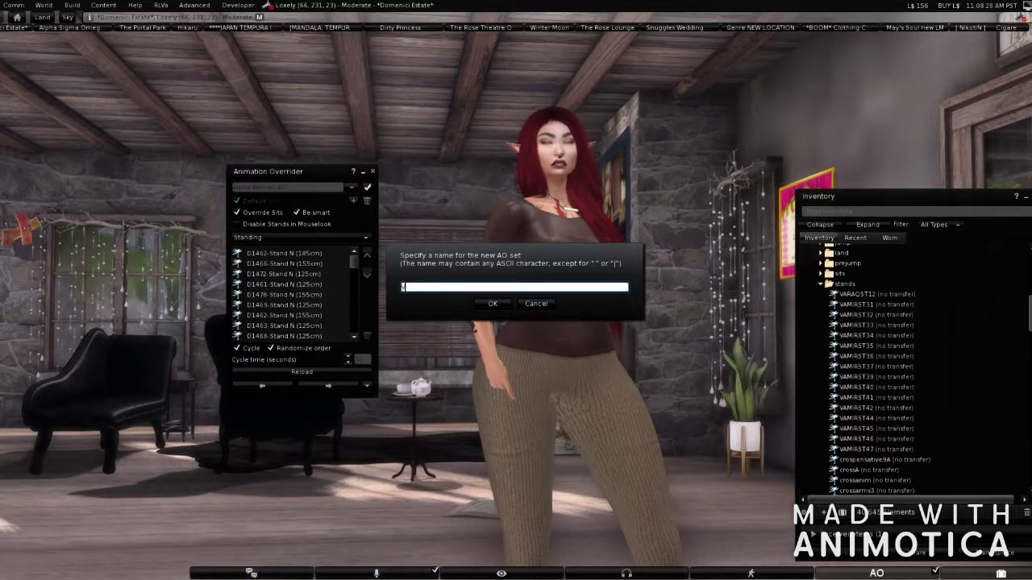
text(Vista)
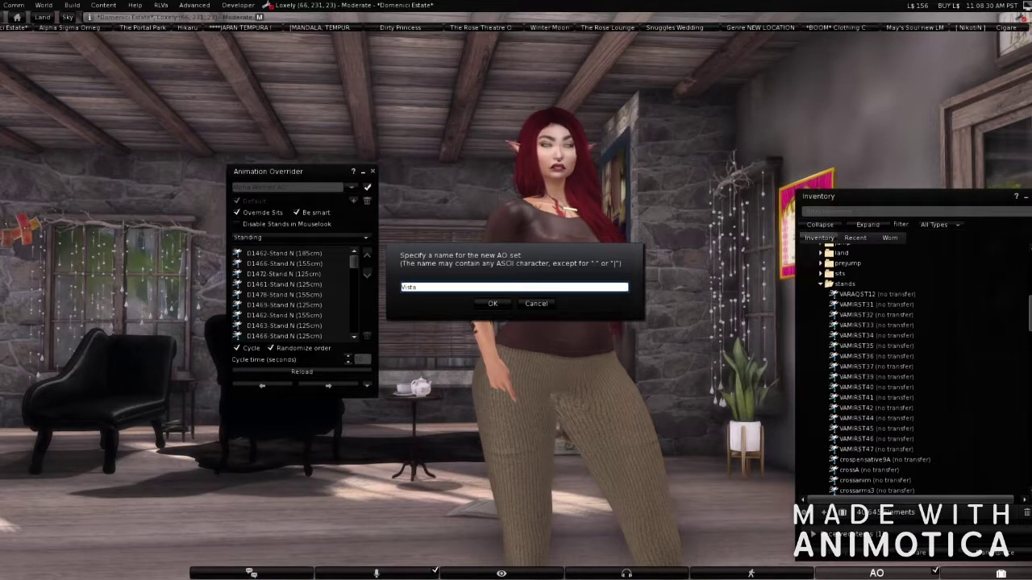
key(Return)
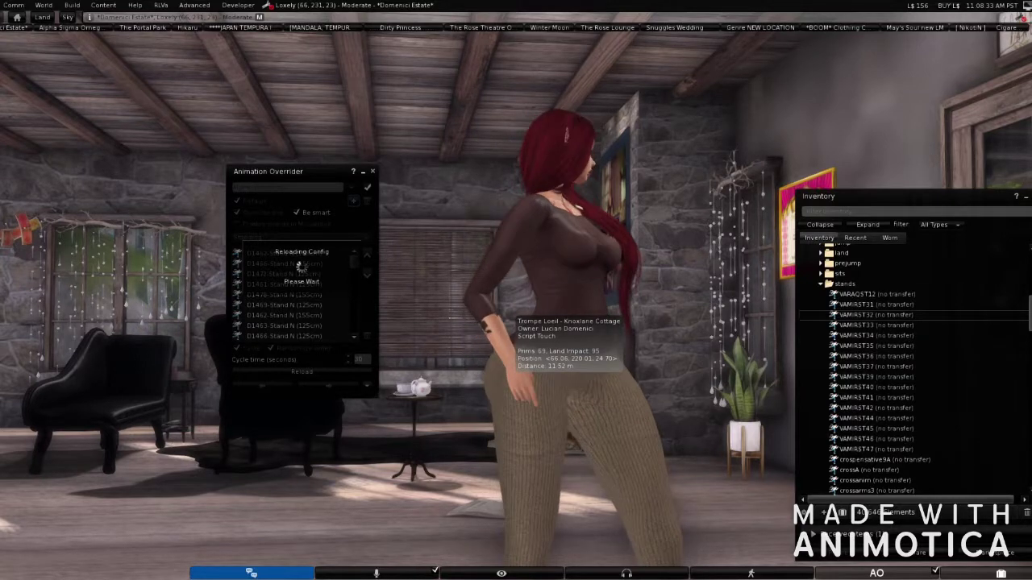
scroll(913, 305, up, 13)
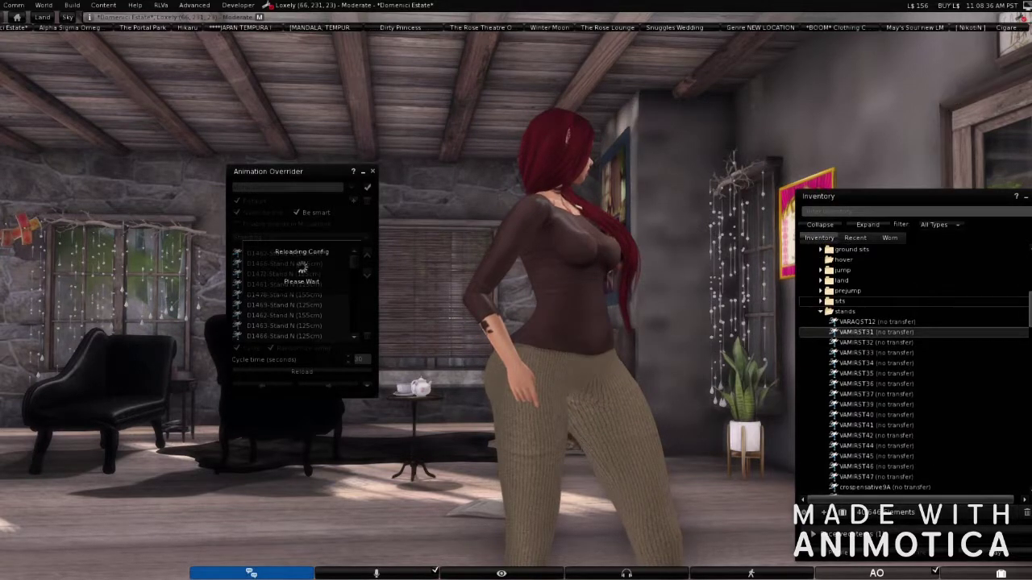
scroll(911, 370, up, 2)
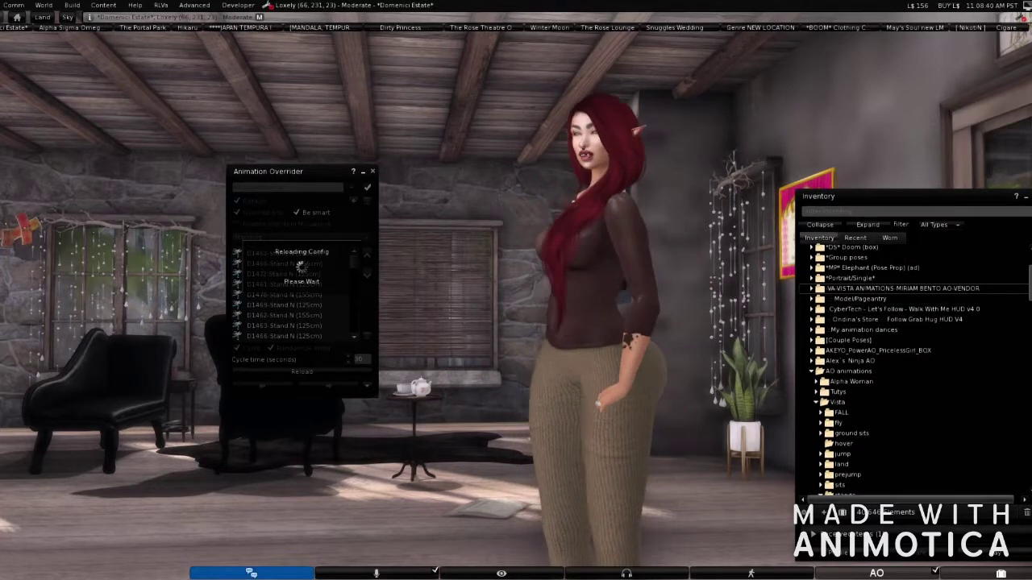
scroll(912, 371, down, 7)
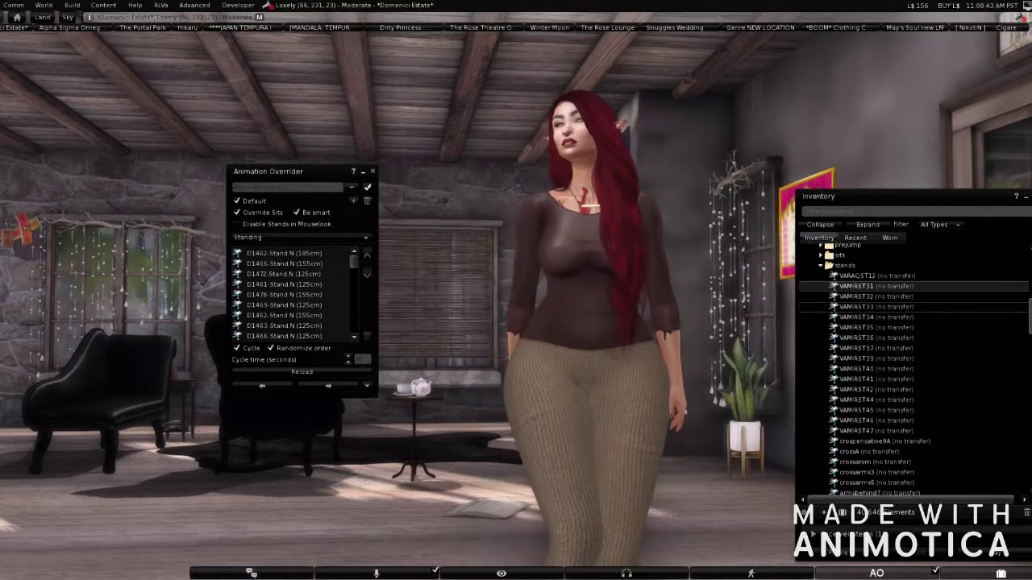
scroll(911, 370, down, 1)
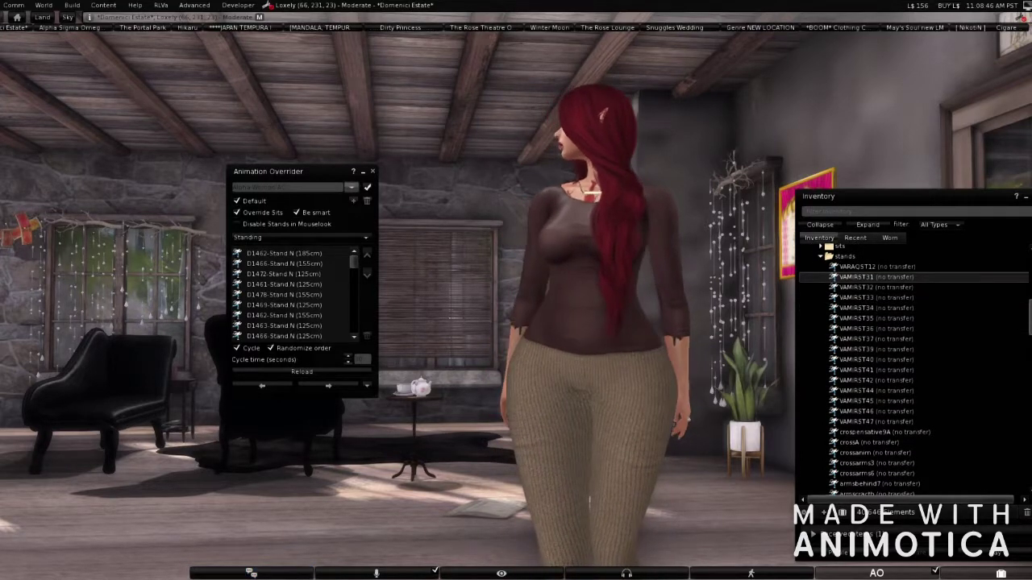
click(351, 187)
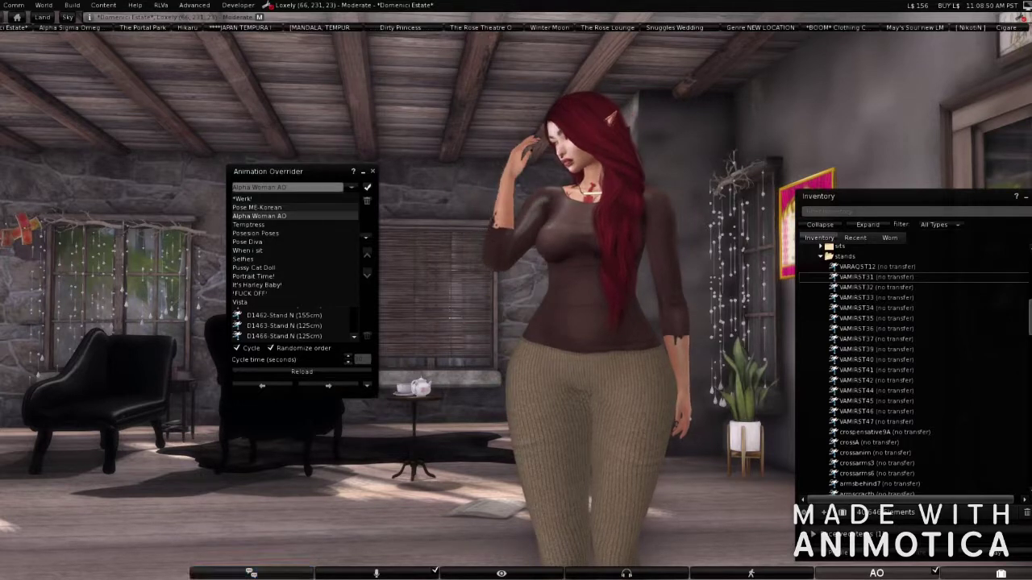
click(352, 187)
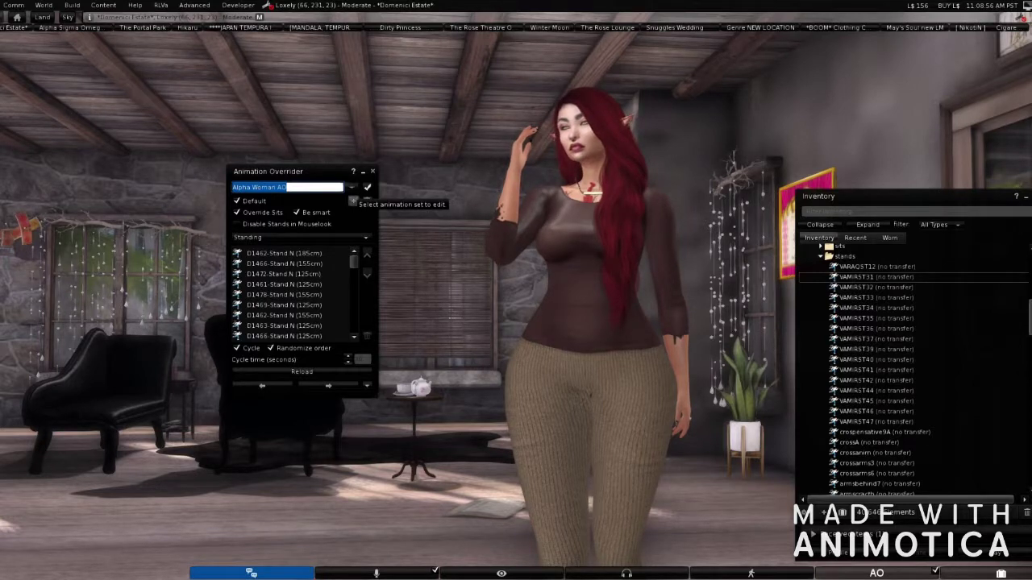
click(353, 200)
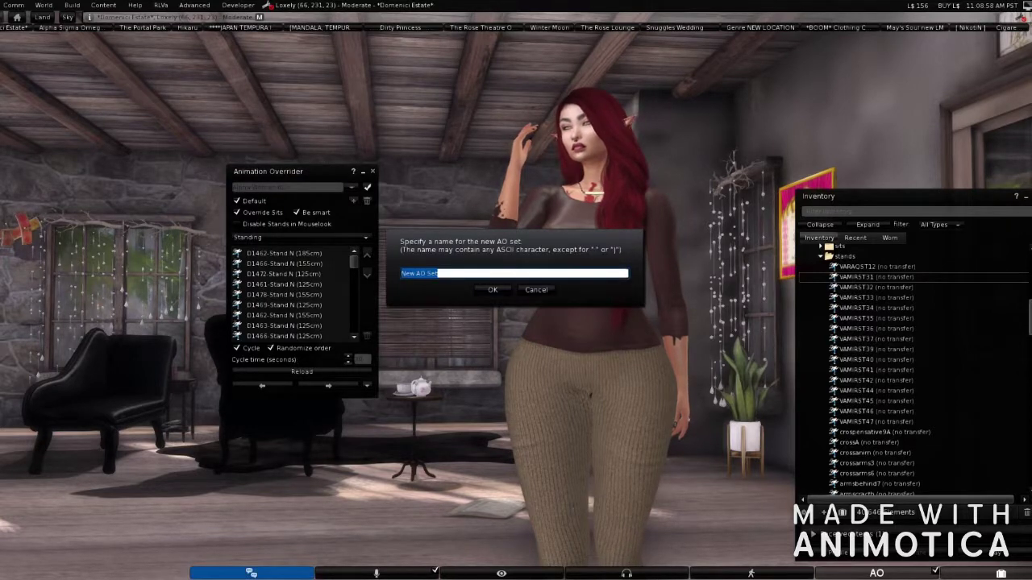
key(Escape)
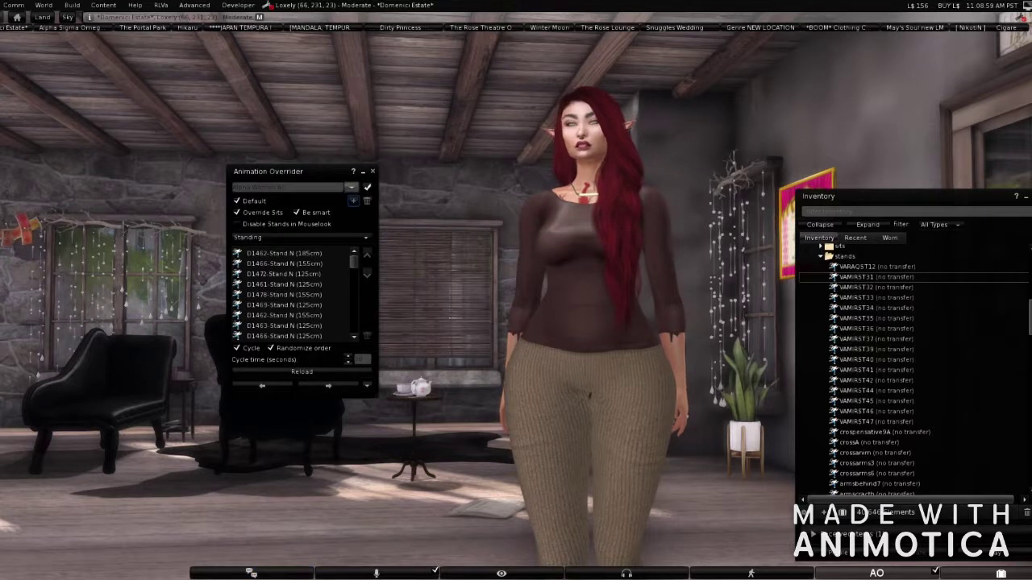
Switch the Animation Overrider to the Vista set and activate it.
click(352, 187)
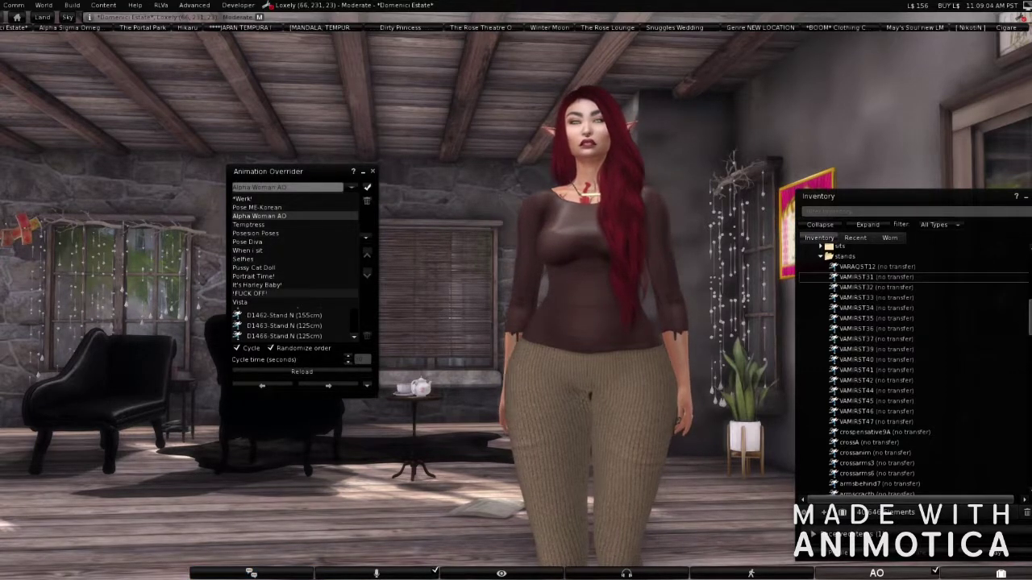
click(294, 302)
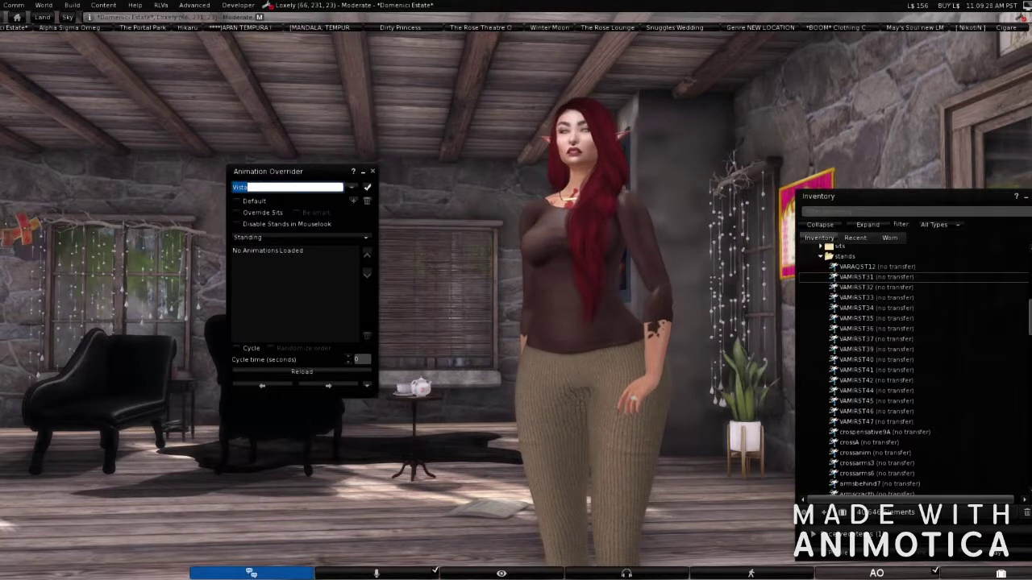
click(367, 187)
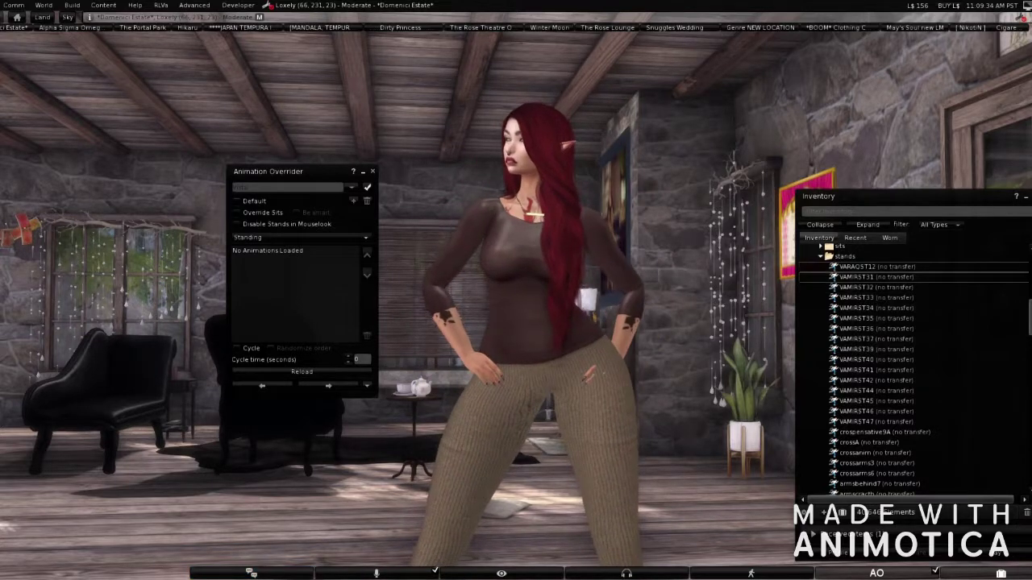
Add the stand animations VARAQST12 through VAMIRST47 from the Vista stands folder to the Standing list, and collapse the folder.
click(876, 266)
scroll(913, 369, up, 3)
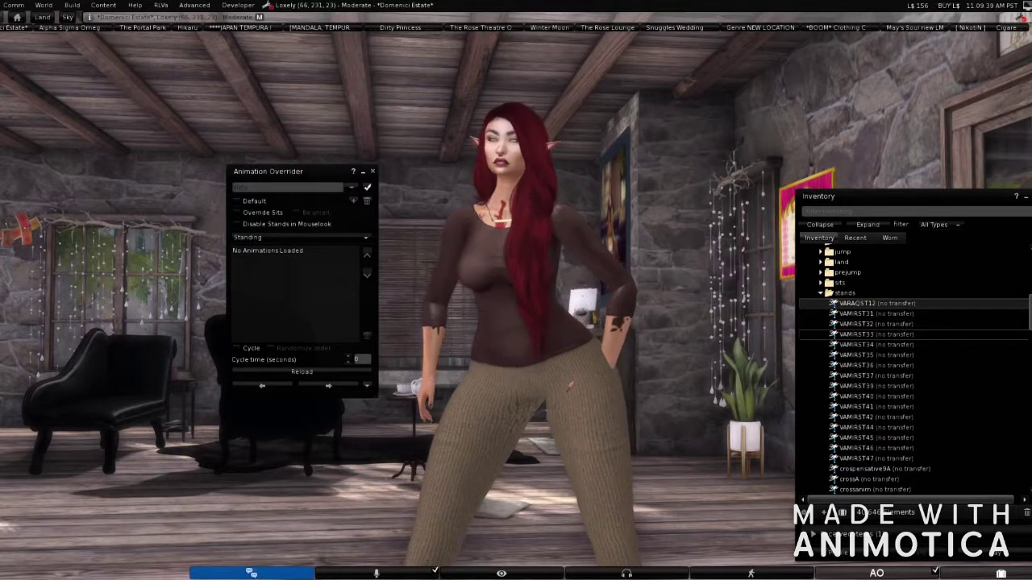
scroll(911, 371, up, 3)
scroll(911, 371, up, 4)
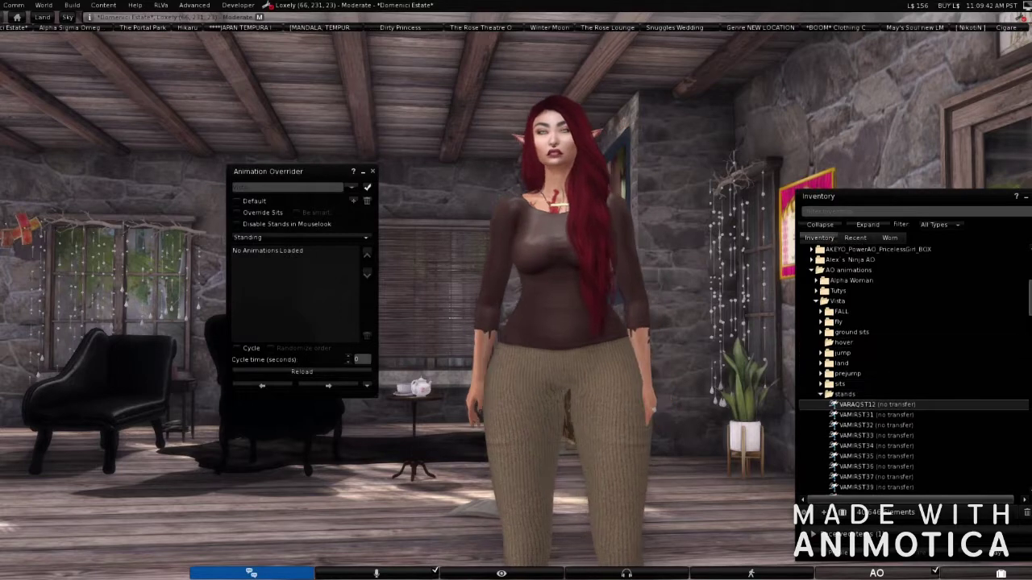
scroll(912, 371, down, 8)
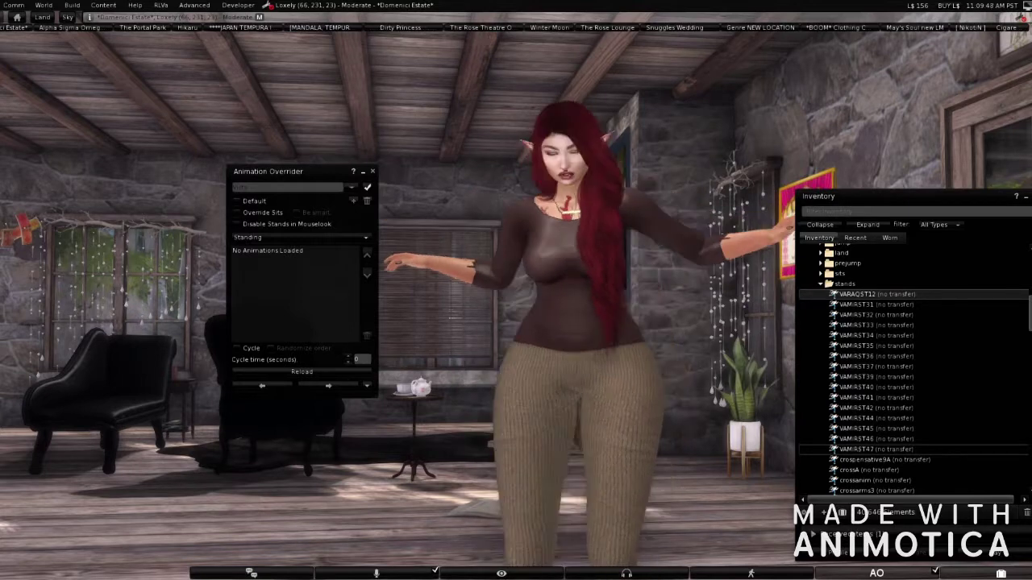
shift+click(876, 449)
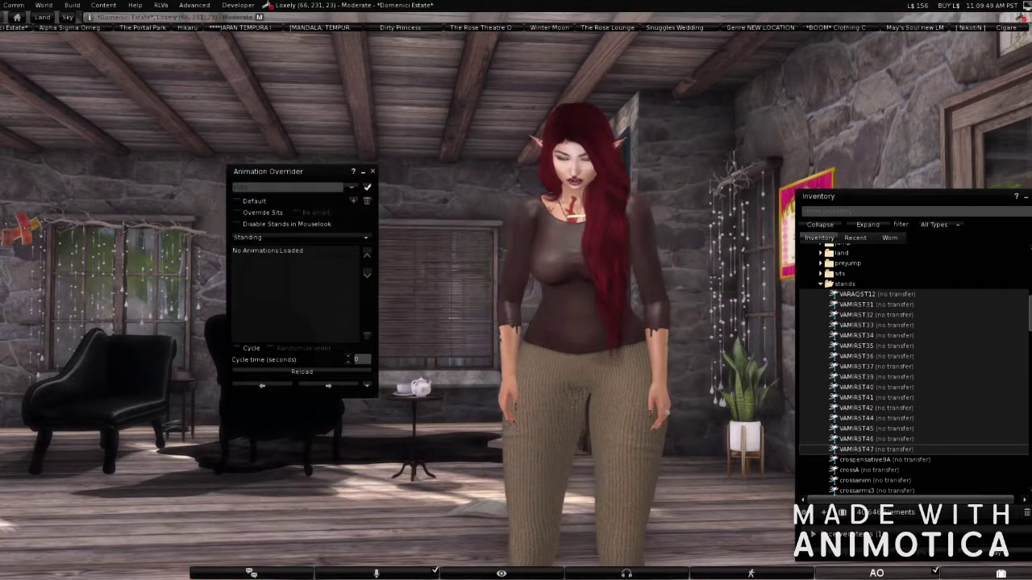
key(ctrl+t)
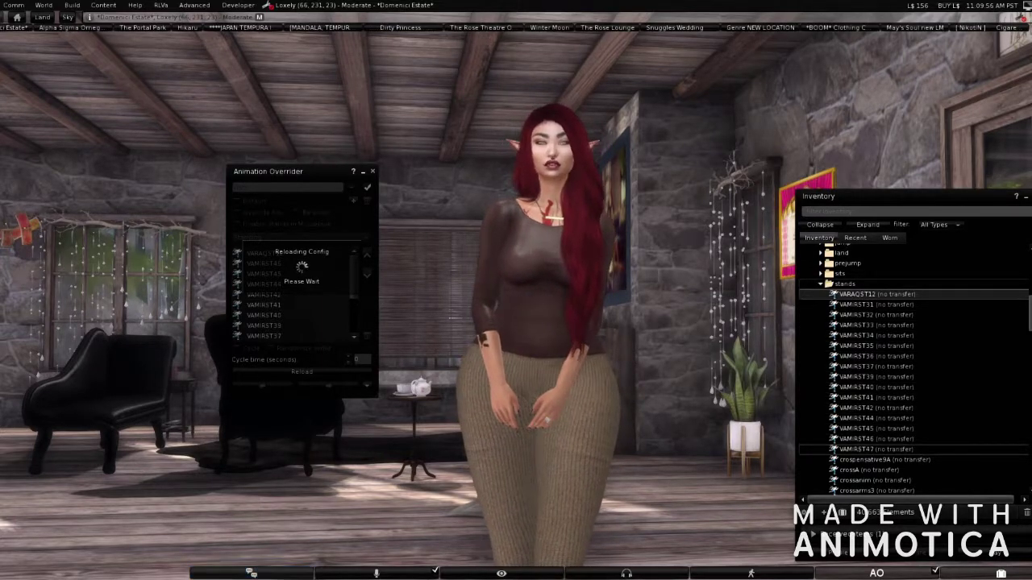
click(845, 284)
click(821, 283)
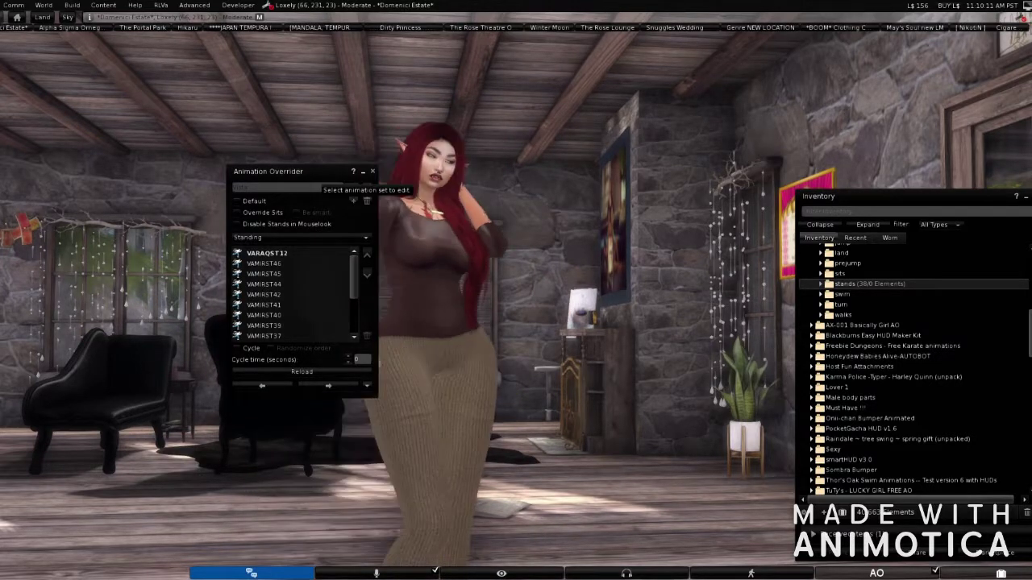
Reposition the Animation Overrider window and look through the animations loaded for the Standing state.
click(354, 200)
drag(290, 171, 255, 157)
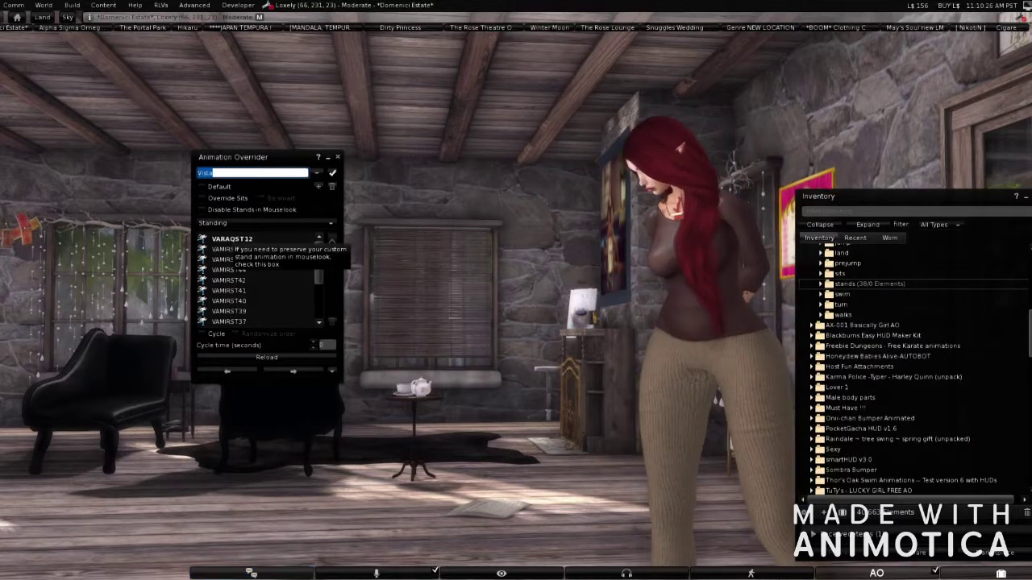
click(250, 223)
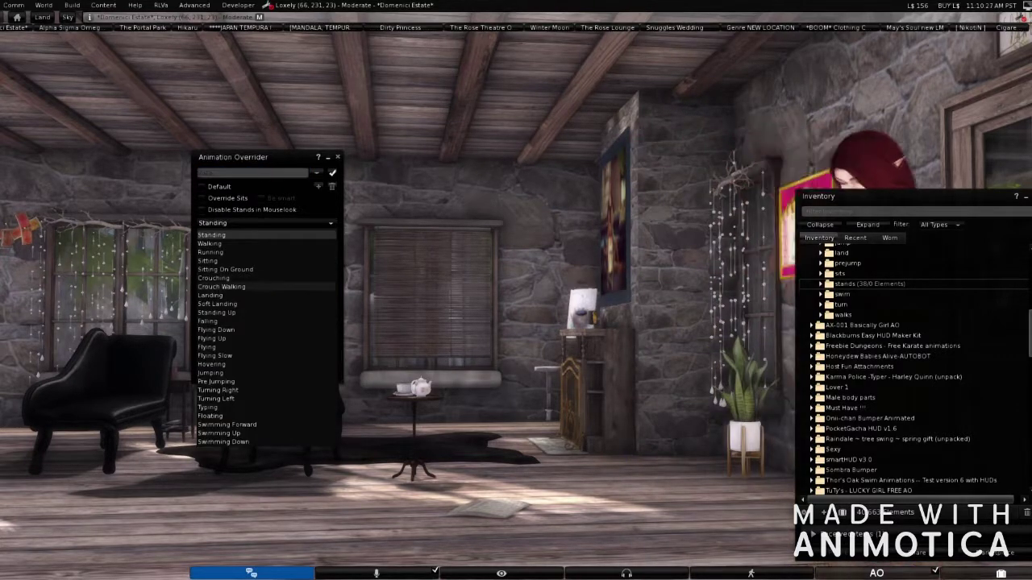
click(241, 235)
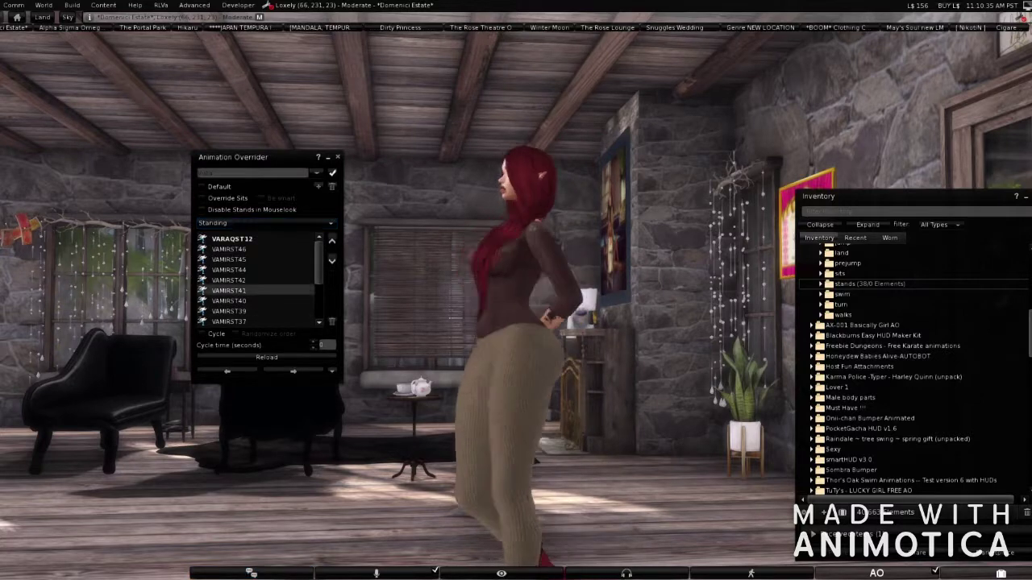
scroll(256, 280, down, 5)
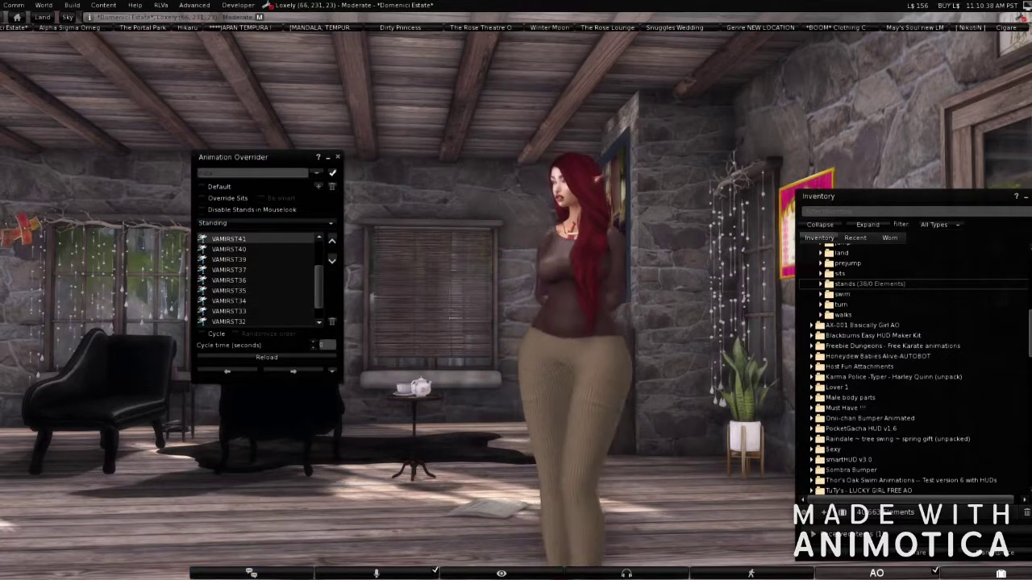
Make the Standing animations cycle in random order with a cycle time of 30 seconds, and reload the configuration.
click(203, 334)
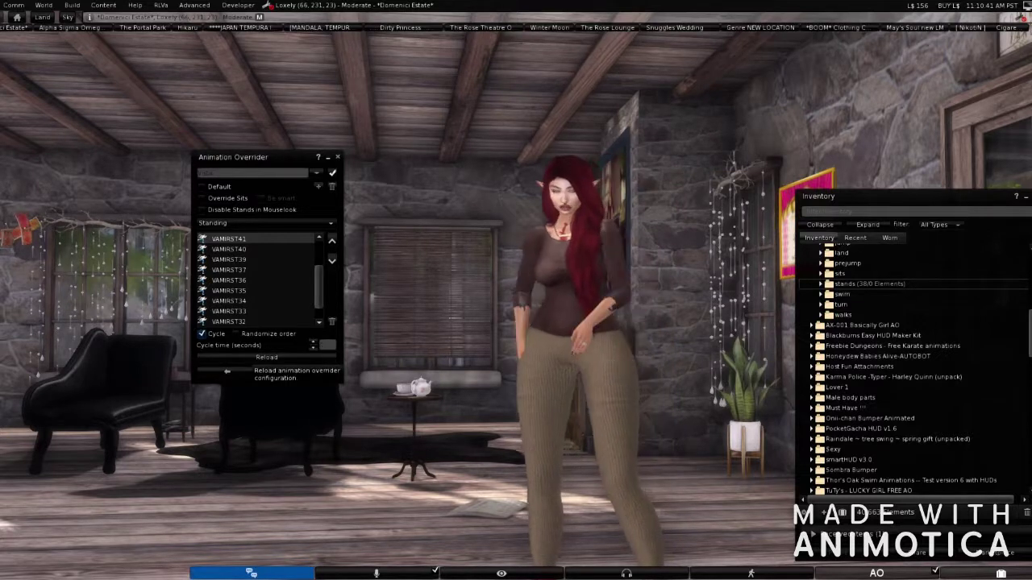
click(236, 334)
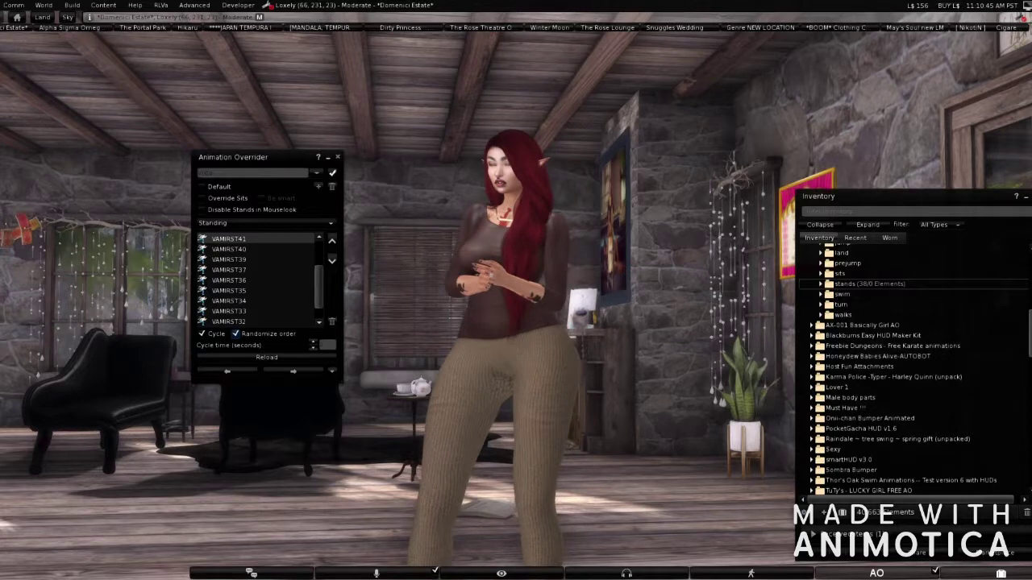
click(325, 345)
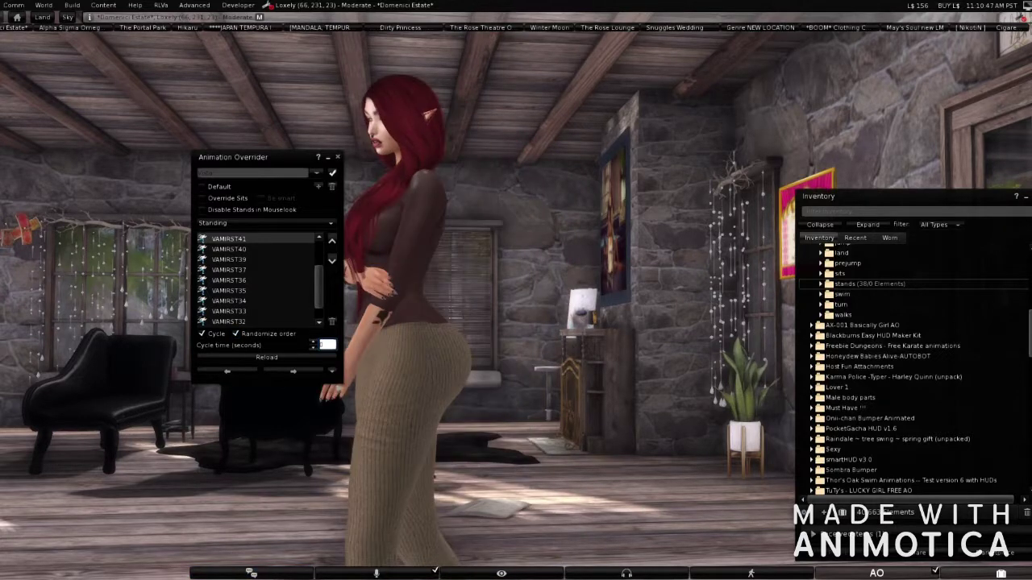
text(3)
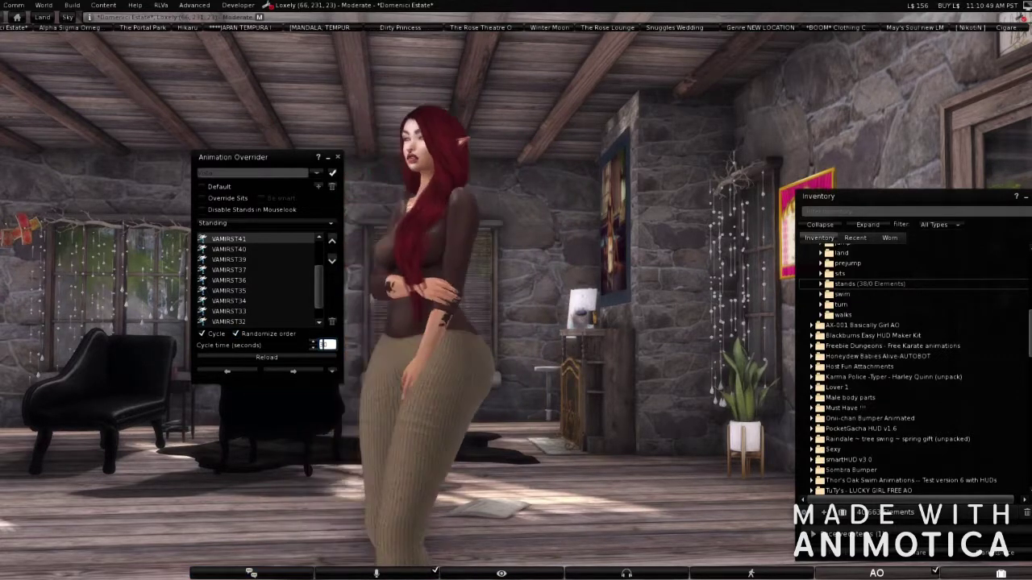
key(Return)
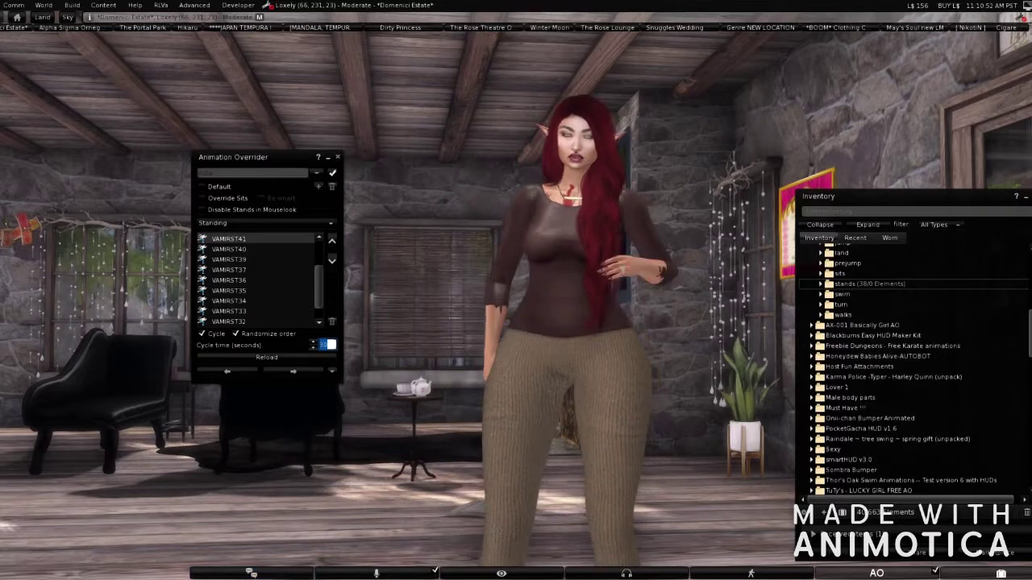
click(258, 357)
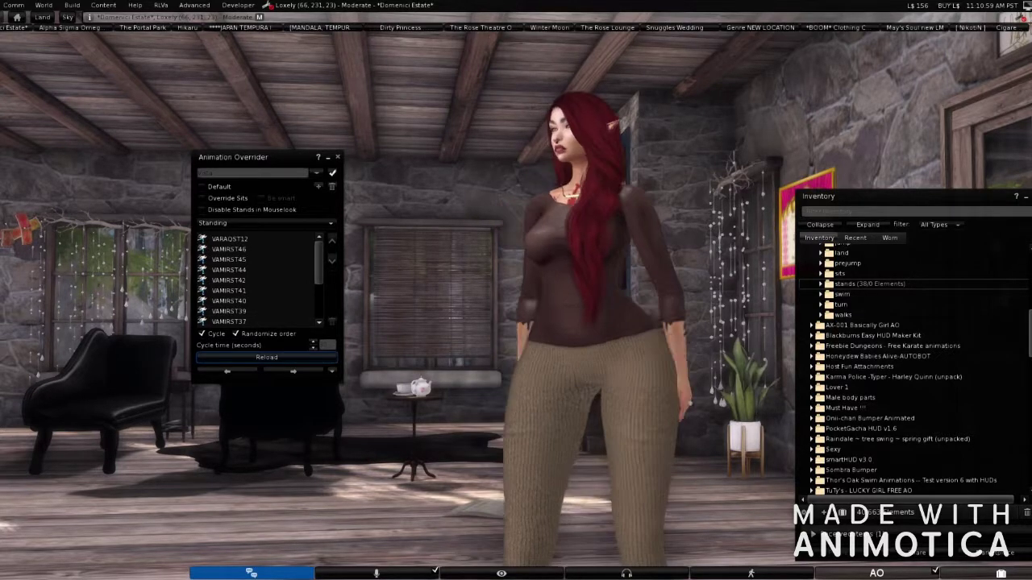
click(327, 345)
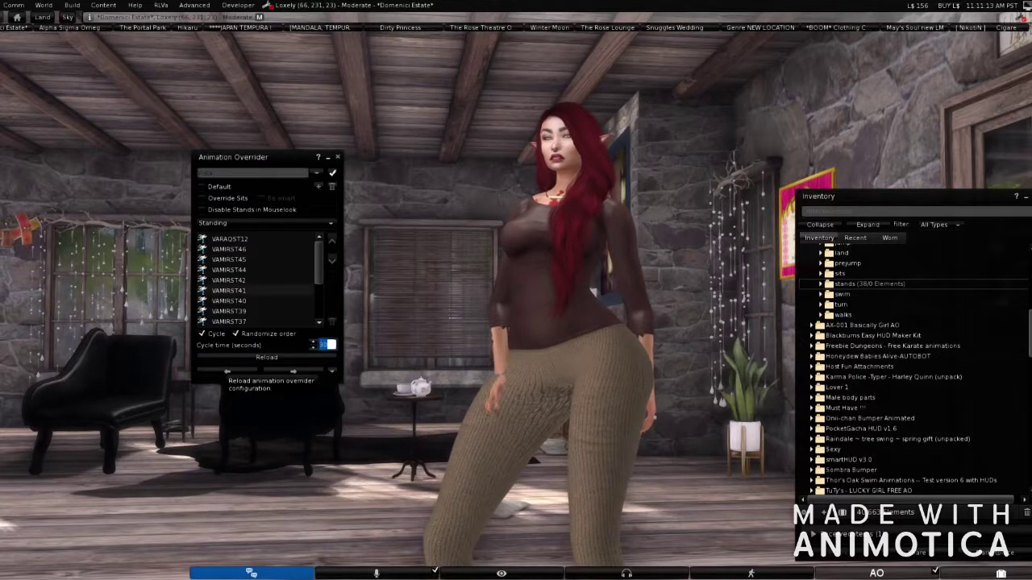
Add the walk animations VAMIRWALK01 through VANARACRWALK01 from the Vista walks folder to the Walking list, and collapse the folder.
click(266, 222)
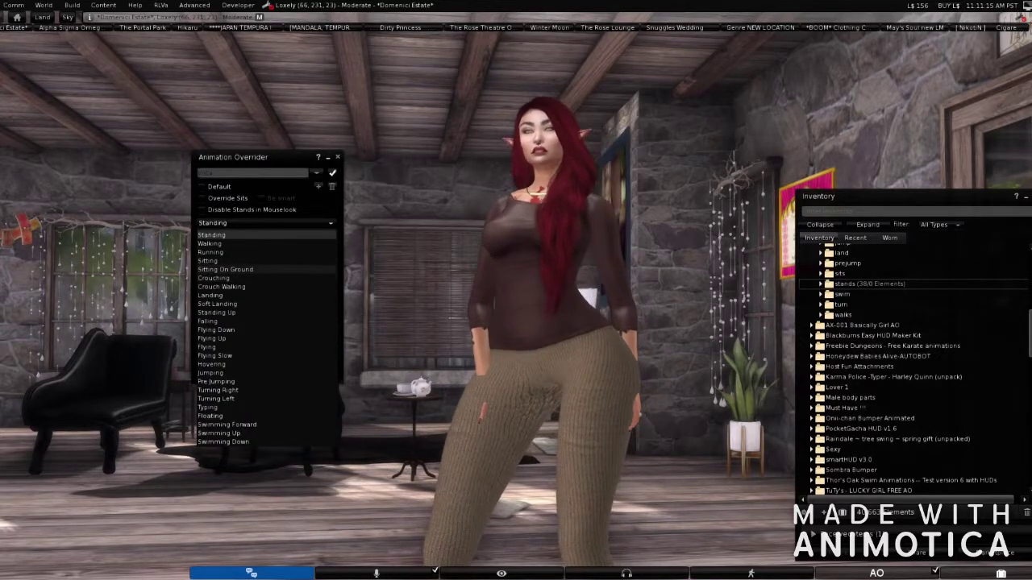
click(210, 244)
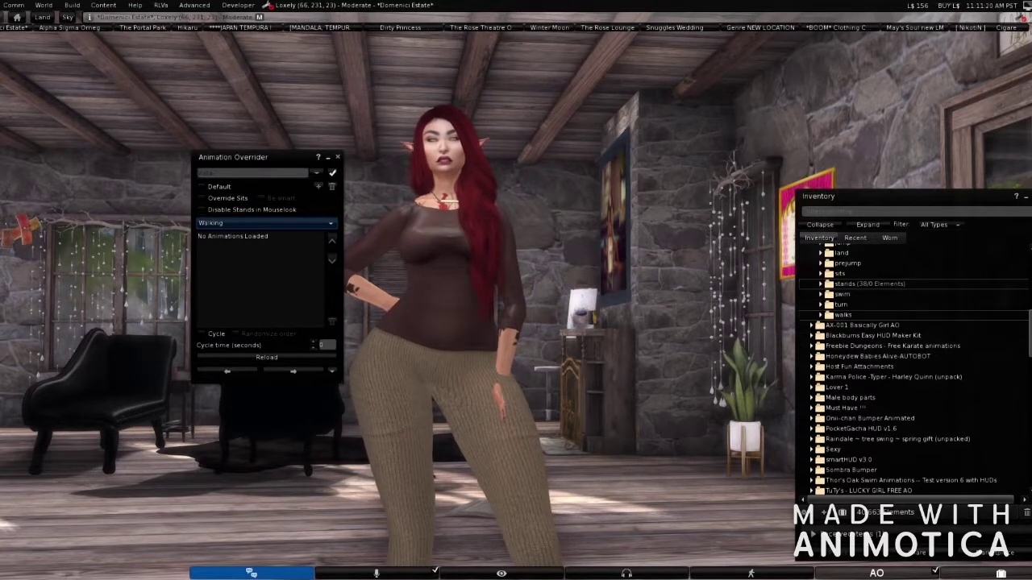
click(820, 314)
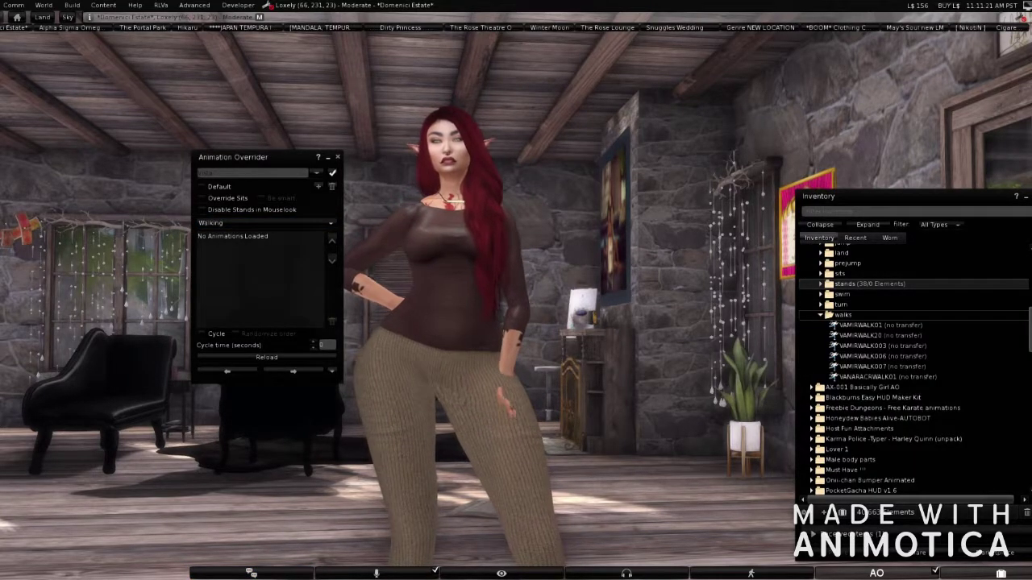
click(869, 325)
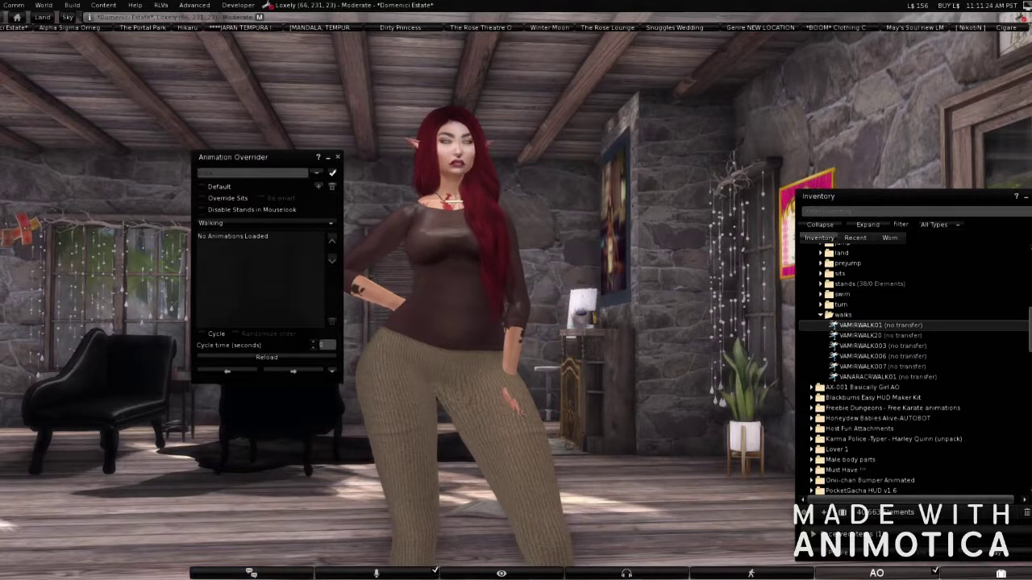
shift+click(870, 377)
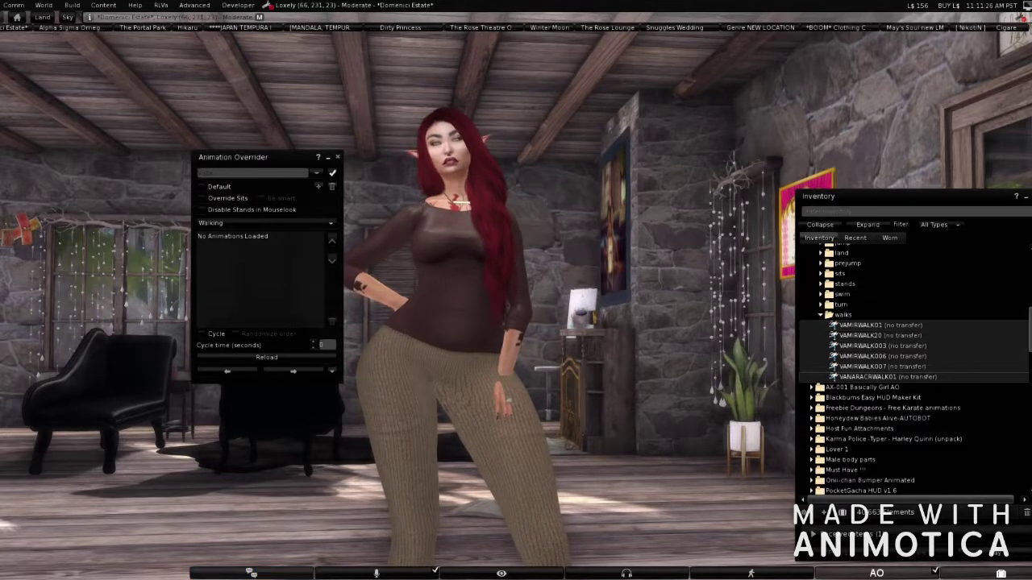
drag(870, 377, 260, 274)
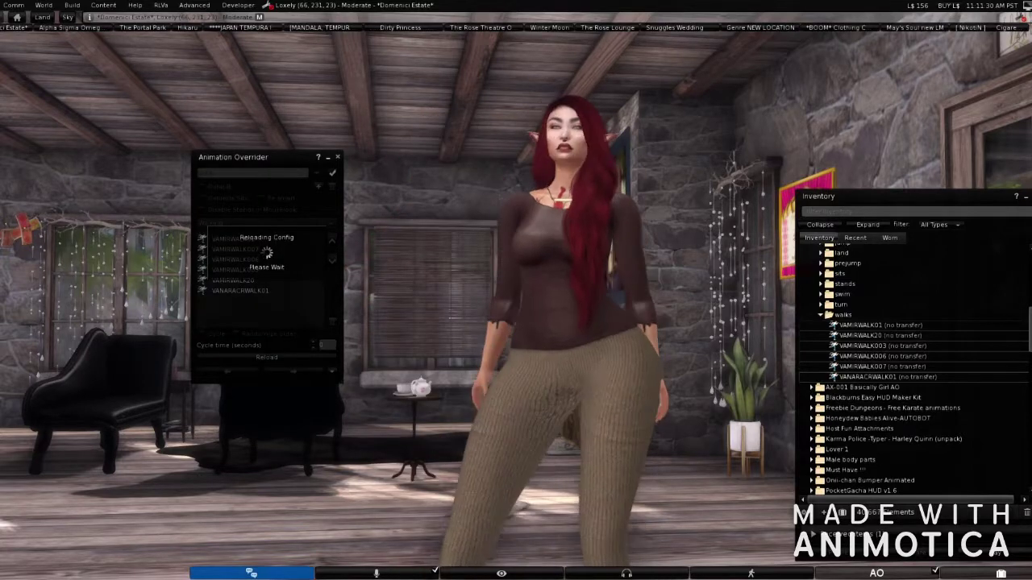
click(881, 325)
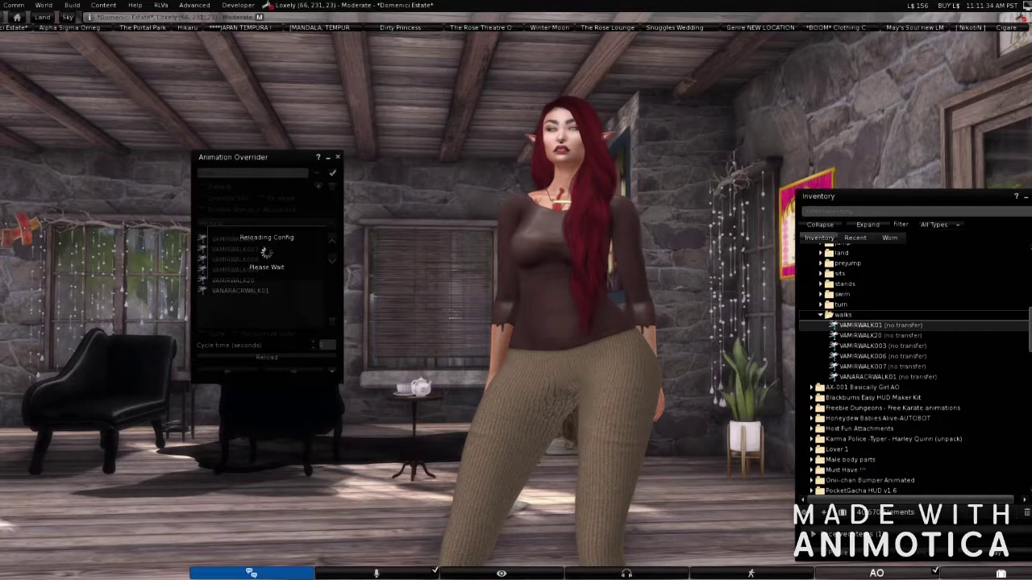
click(820, 314)
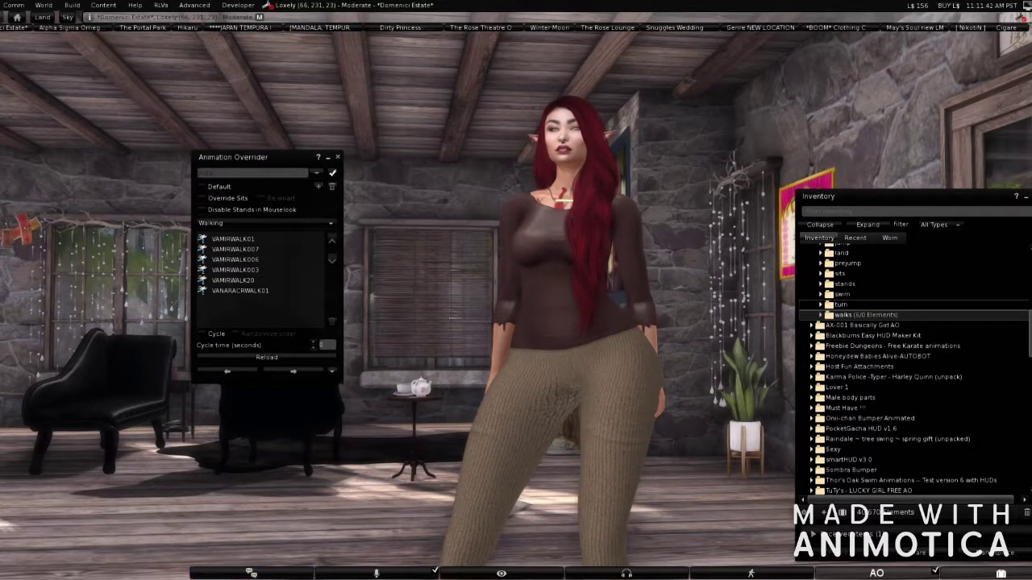
Examine how the AO animations inventory folder is organised into the Alpha Woman, Tutys and Vista folders and their animation-type subfolders.
scroll(911, 371, up, 4)
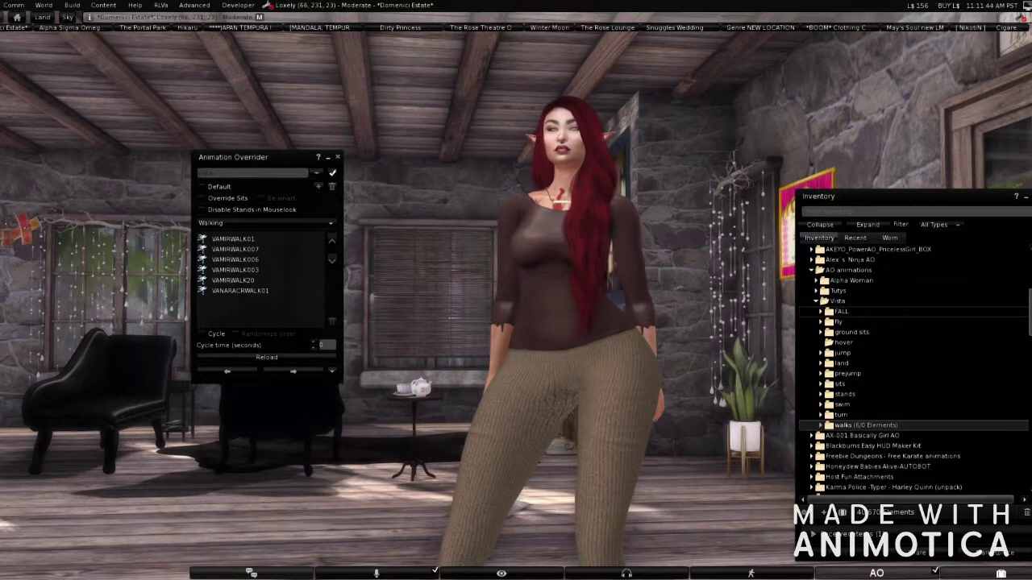
click(838, 311)
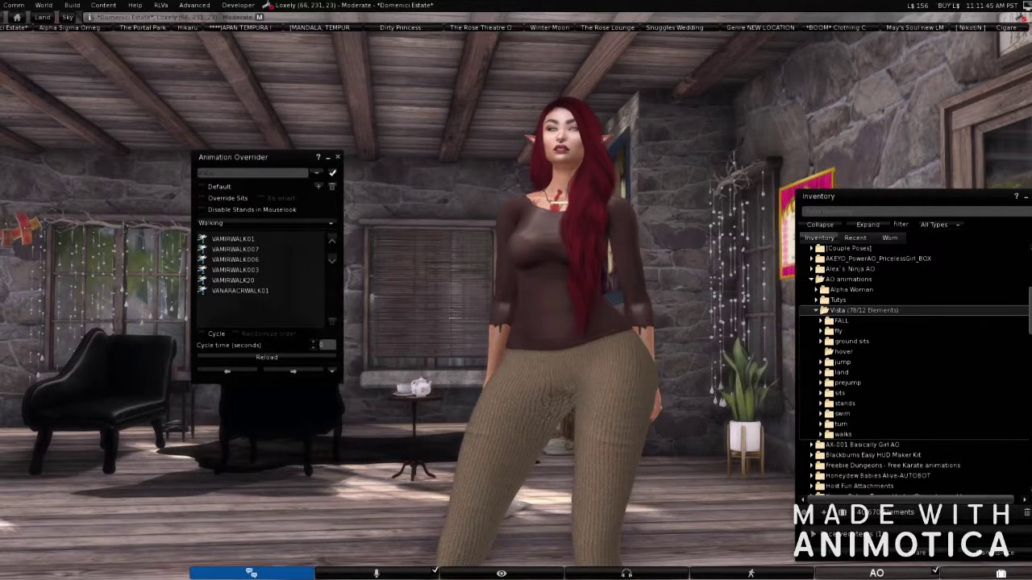
click(838, 300)
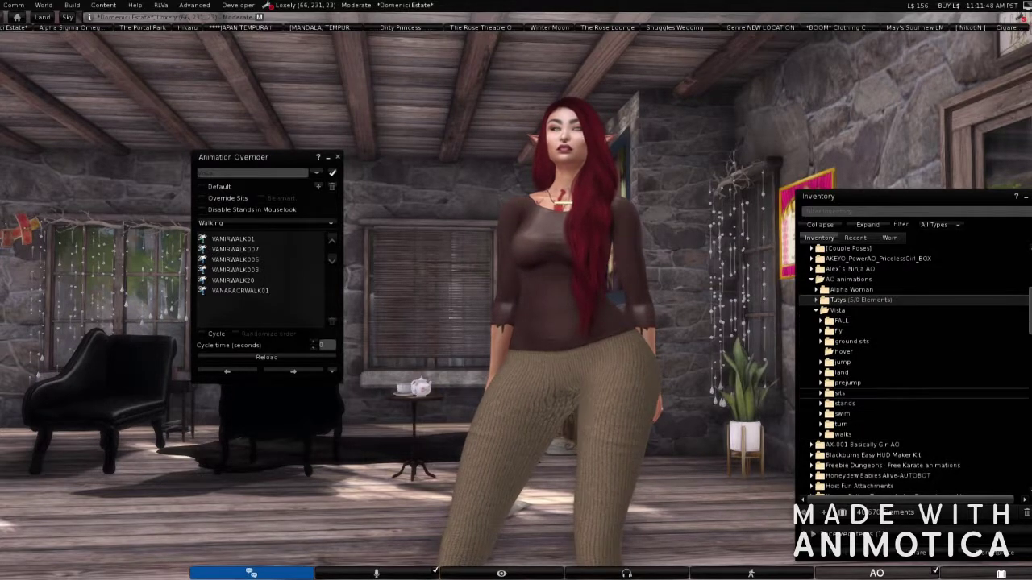
scroll(912, 371, up, 4)
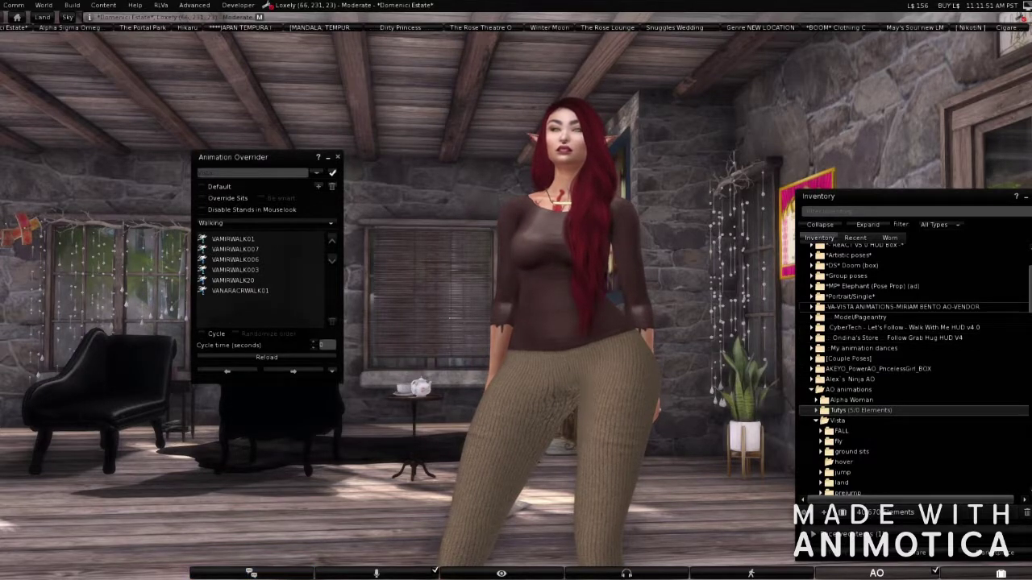
scroll(911, 371, up, 1)
scroll(911, 371, up, 1)
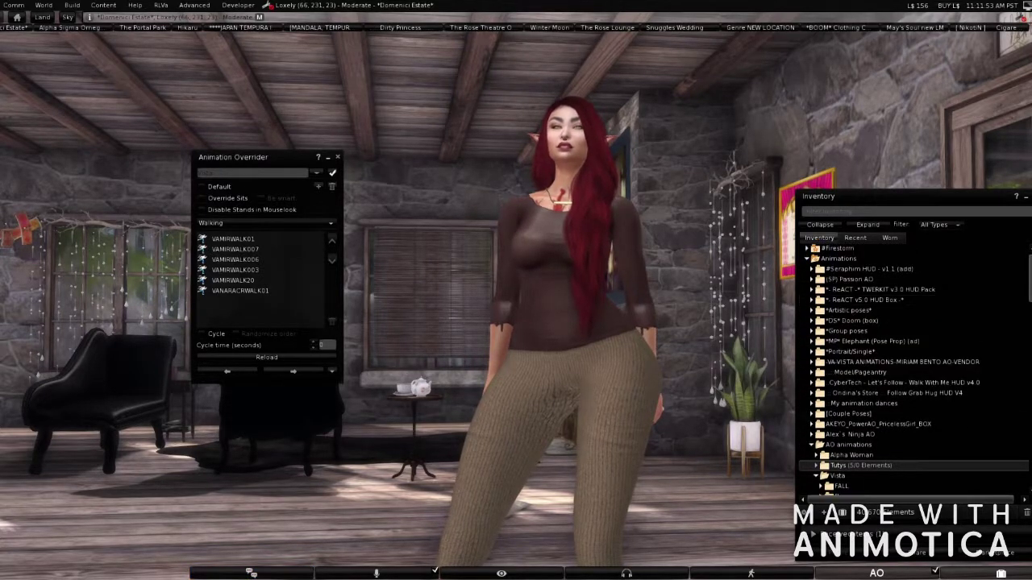
scroll(911, 371, down, 10)
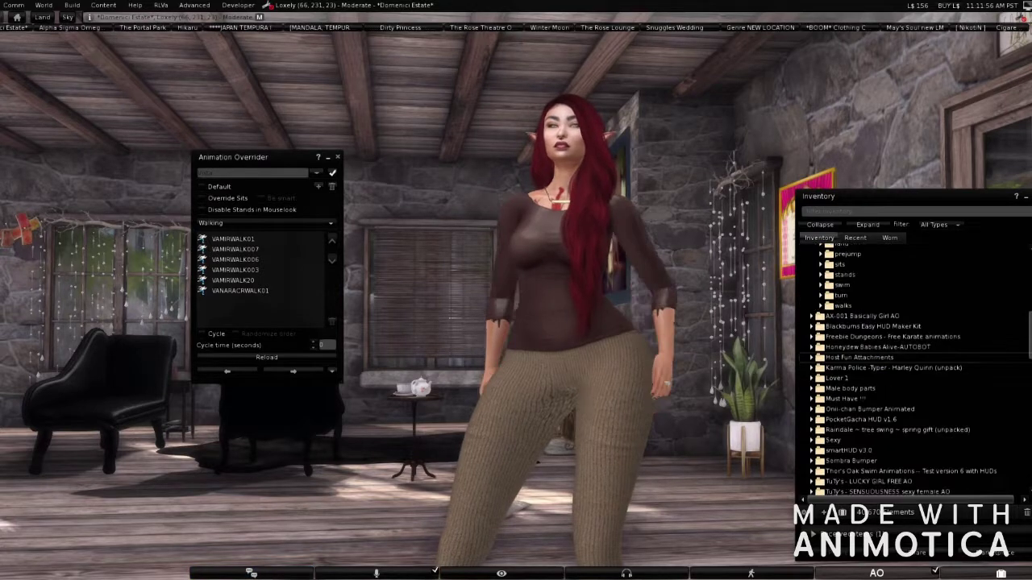
scroll(911, 371, up, 2)
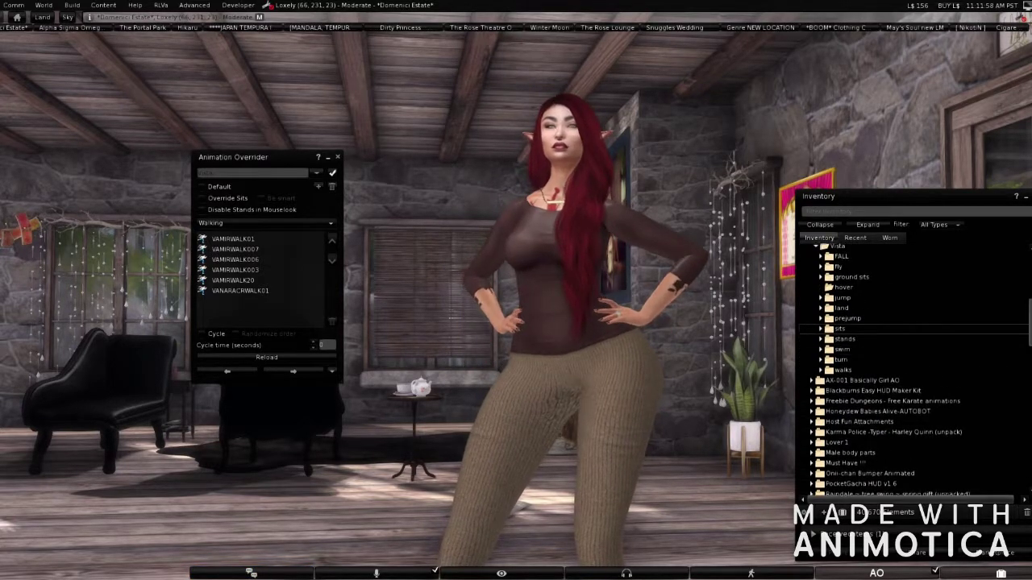
scroll(911, 371, up, 1)
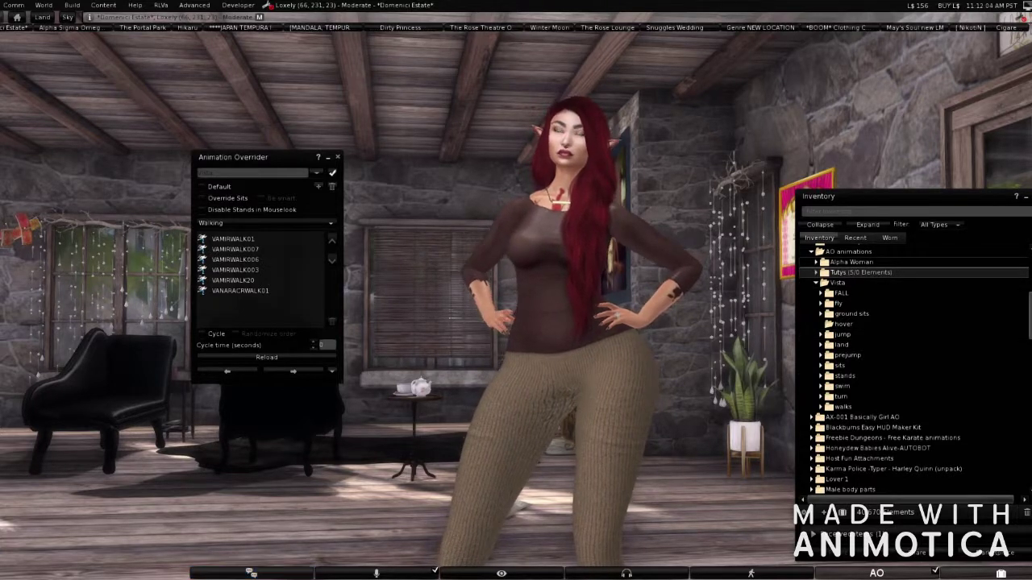
click(857, 262)
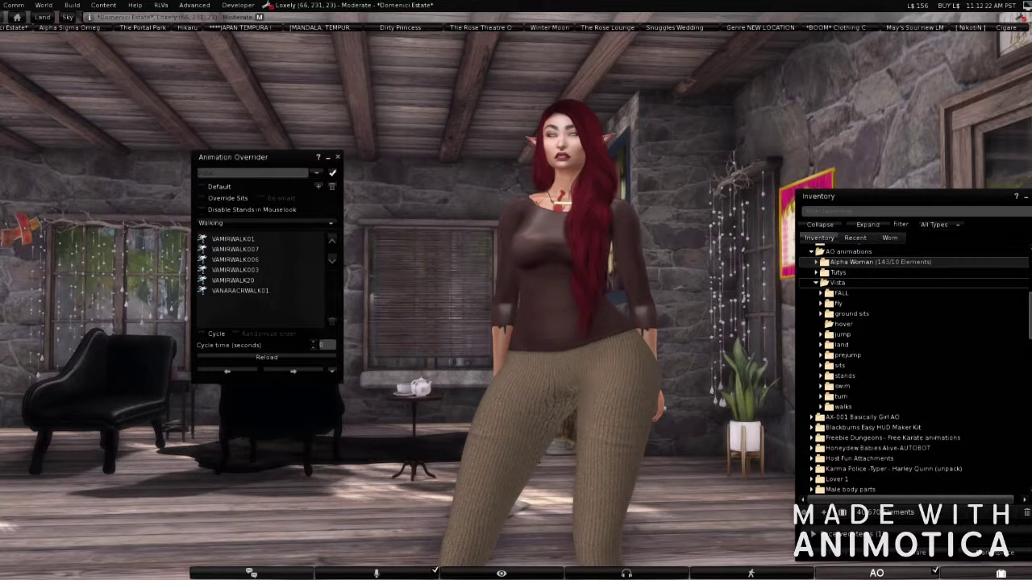
click(847, 273)
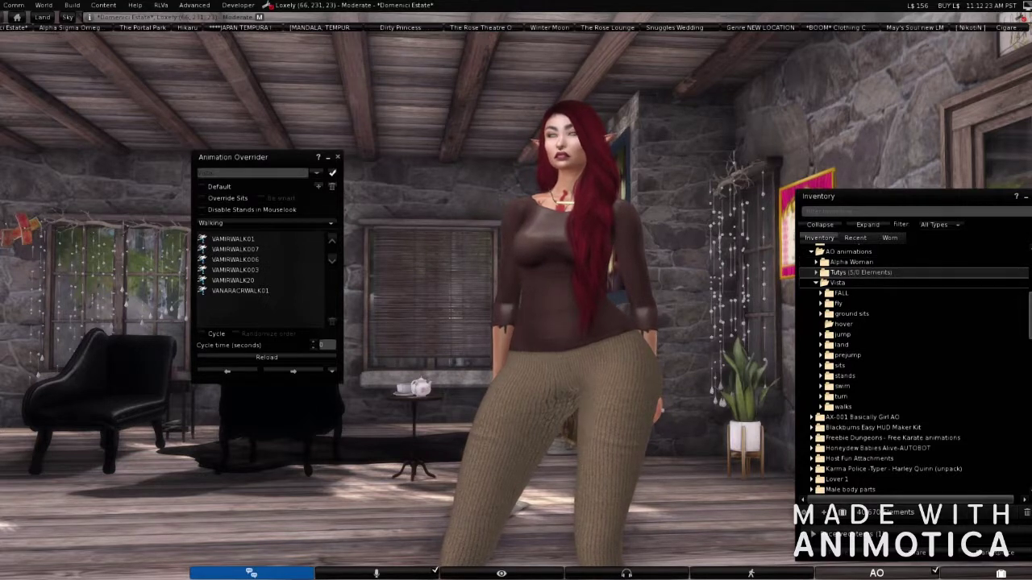
click(847, 283)
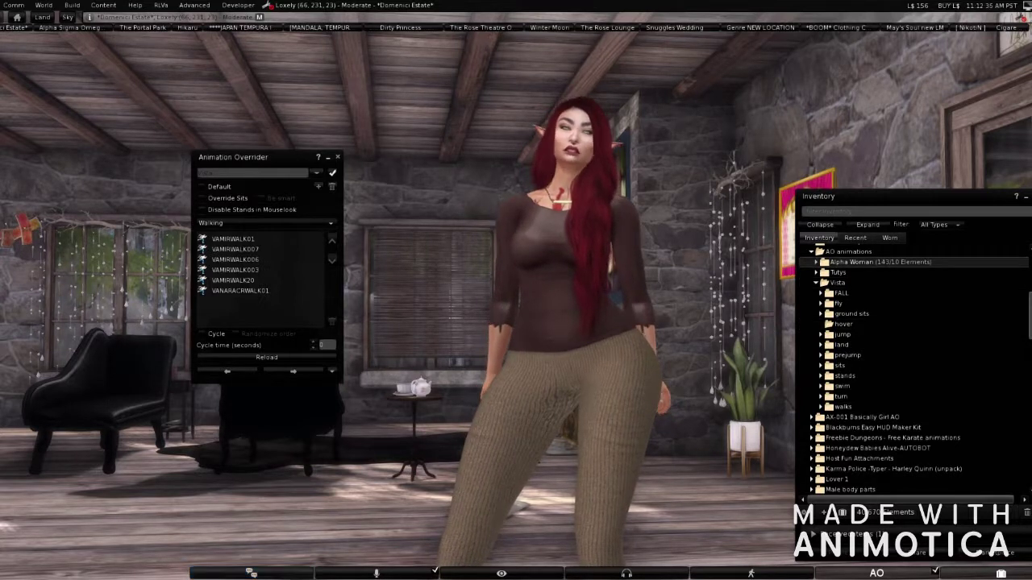
click(816, 262)
click(815, 262)
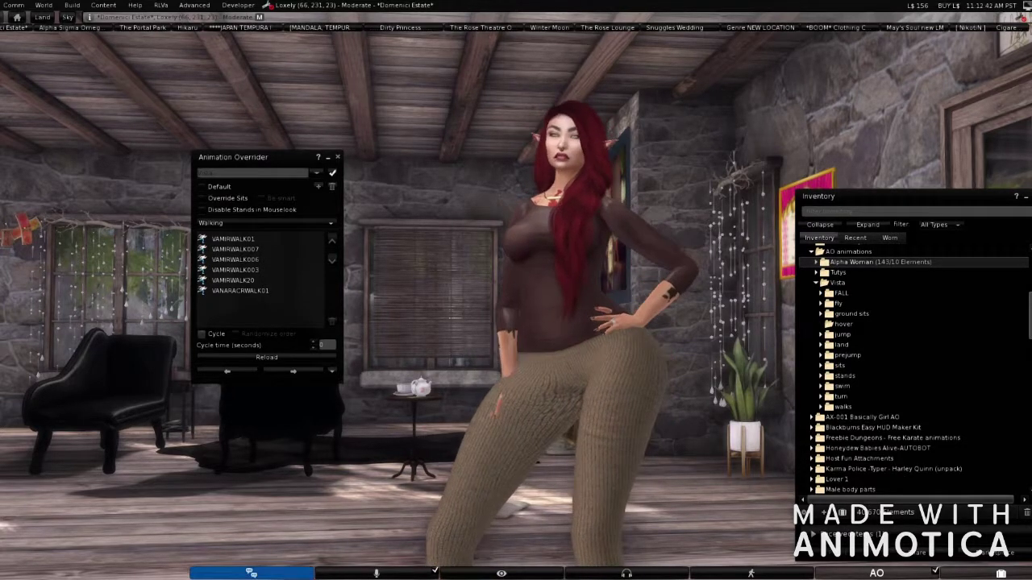
Make the Walking animations cycle in random order and reload the Animation Overrider configuration.
click(201, 334)
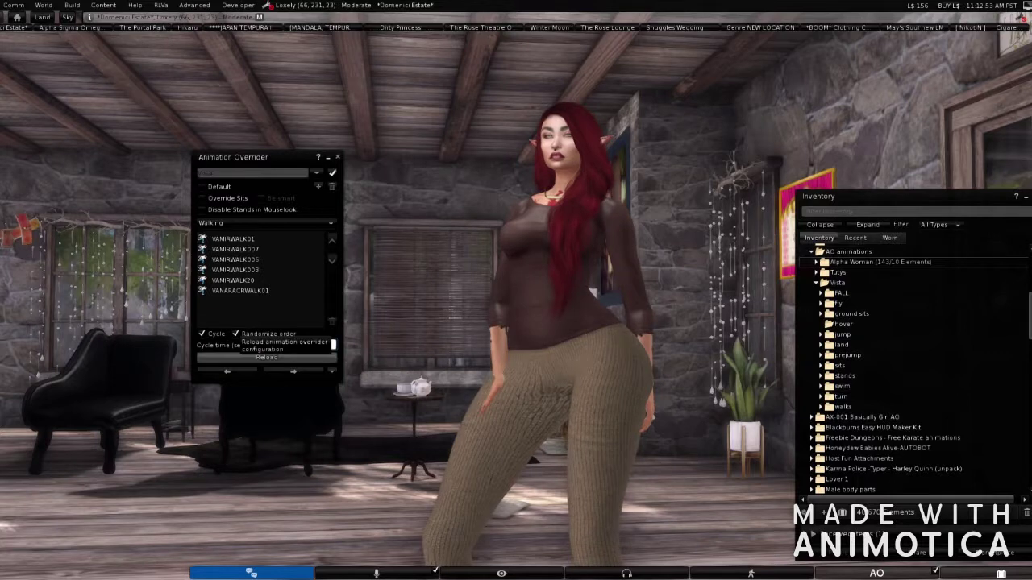
click(266, 357)
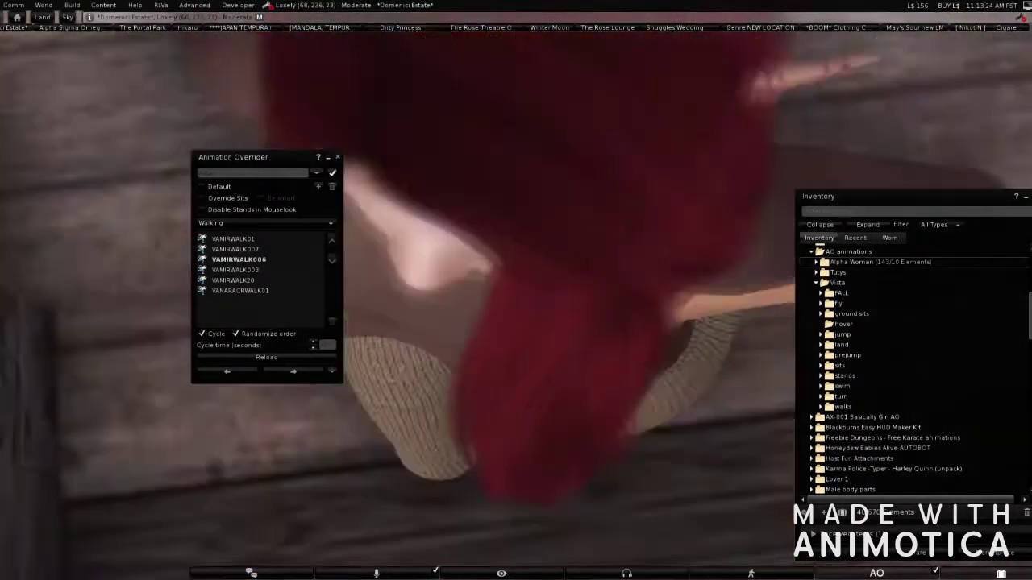
Walk the avatar around the room to check how the loaded walk animations play.
key(Up)
key(Down)
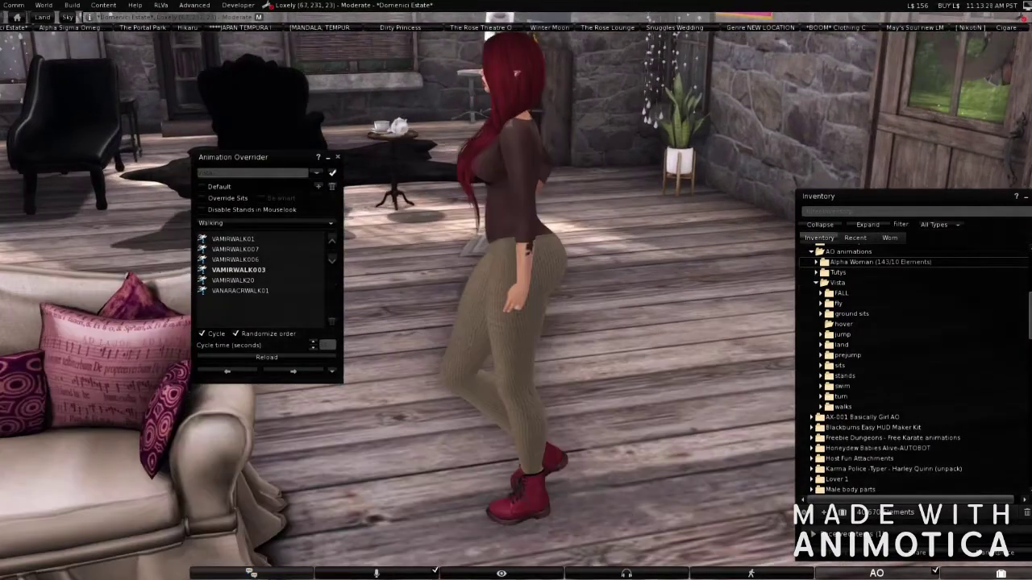
key(Up)
key(Down)
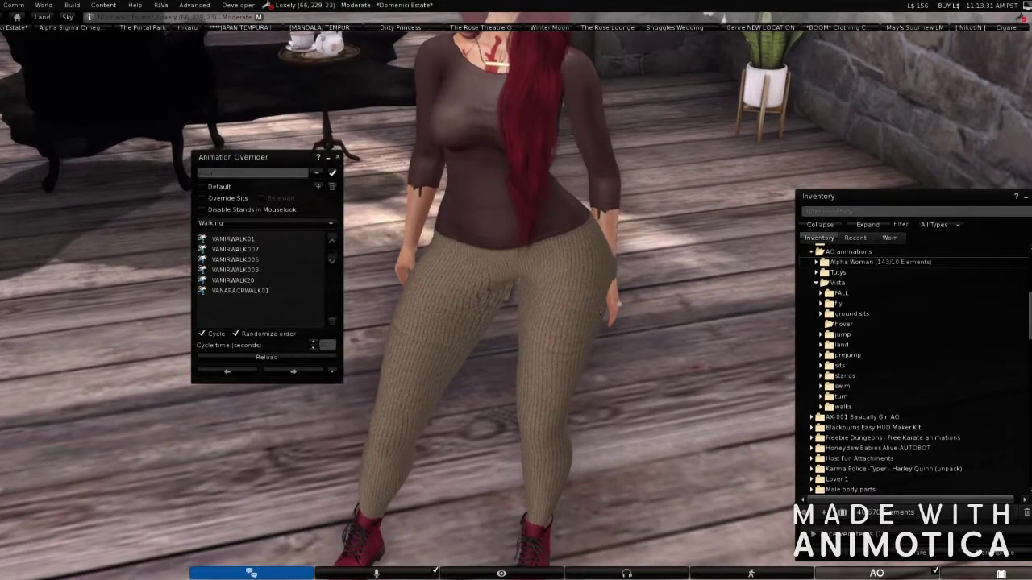
key(Down)
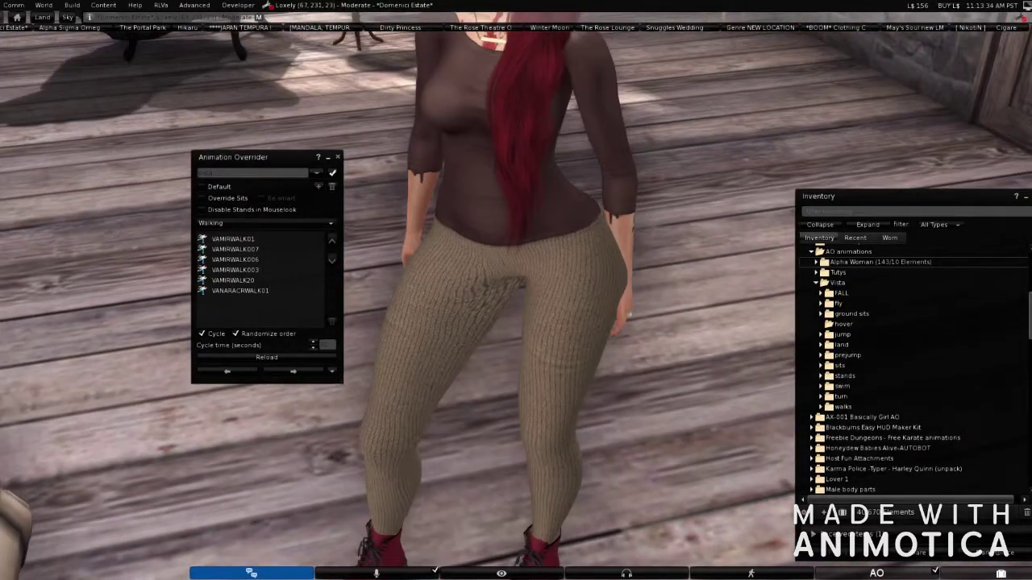
key(Down)
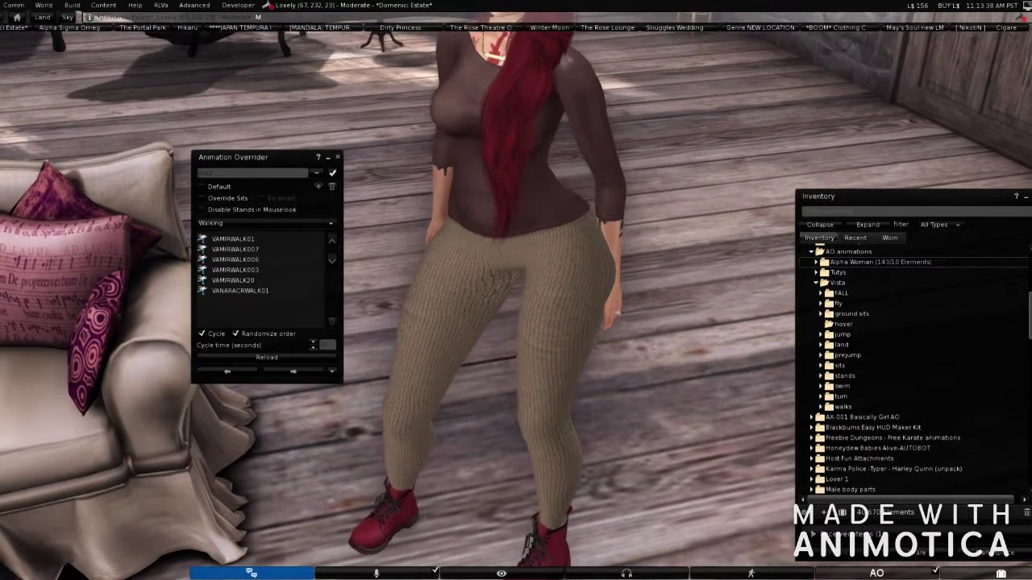
Switch the Animation Overrider to the Sitting state and move its window beside the inventory.
click(266, 223)
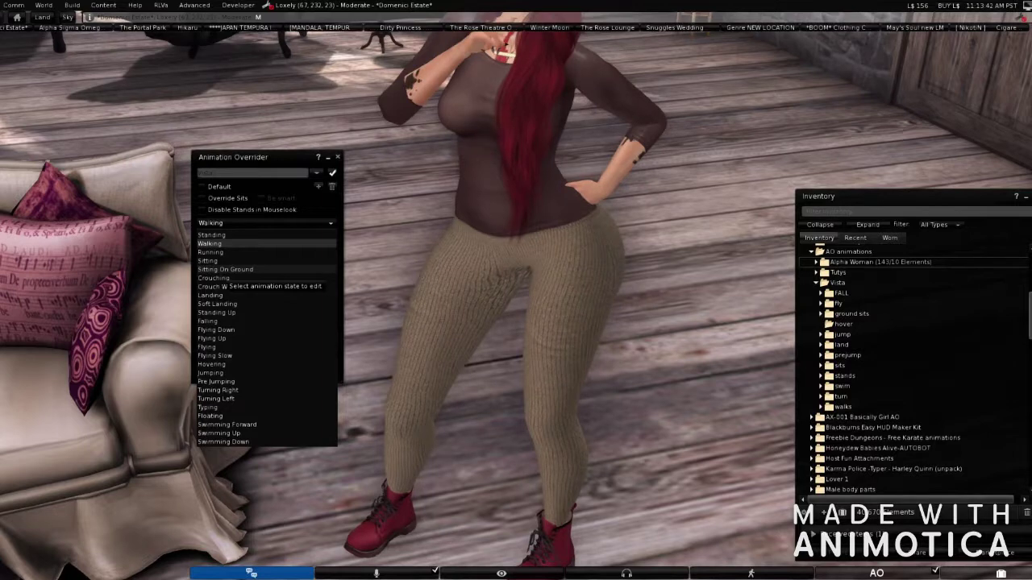
click(226, 270)
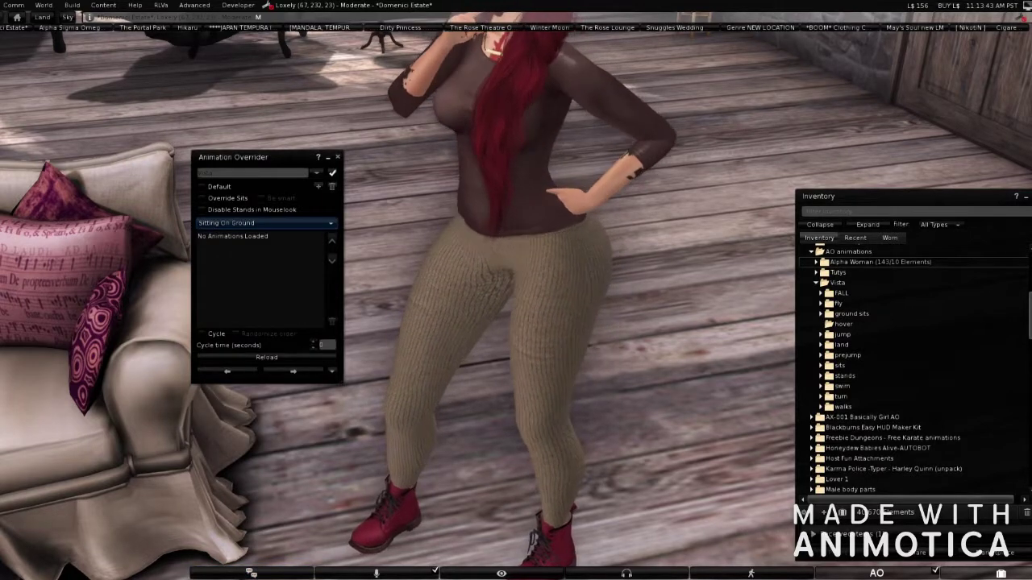
click(266, 223)
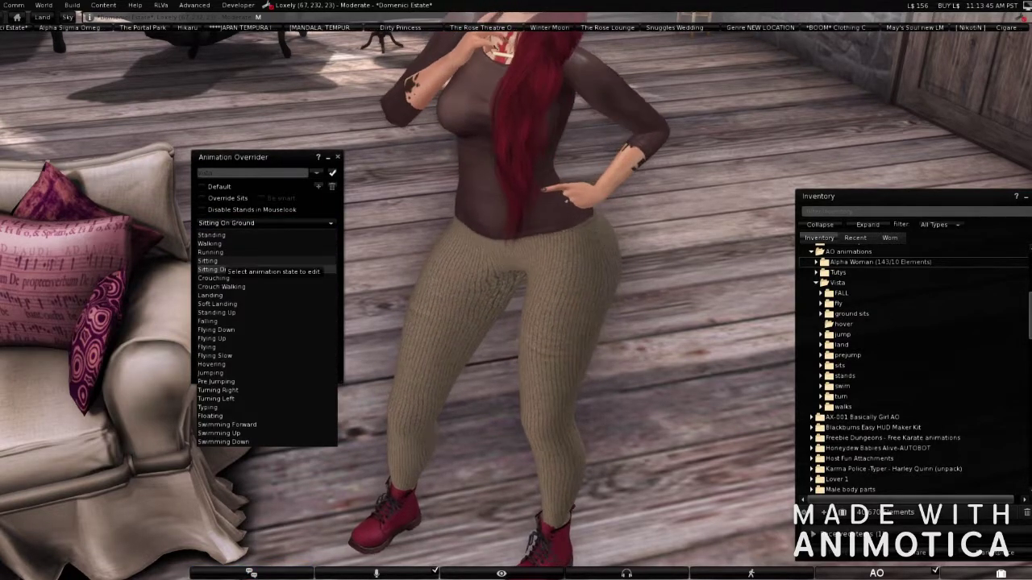
click(208, 260)
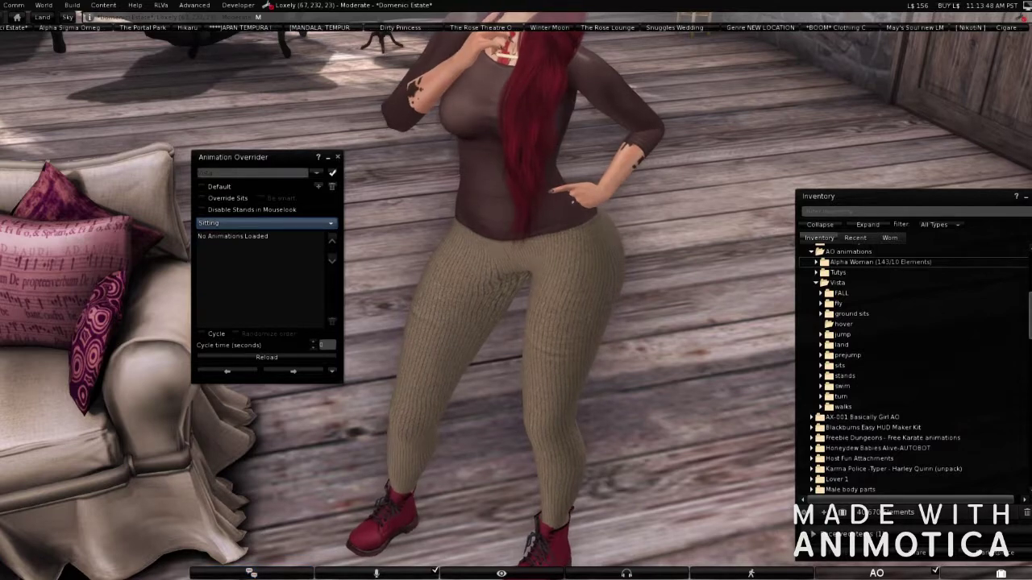
click(266, 223)
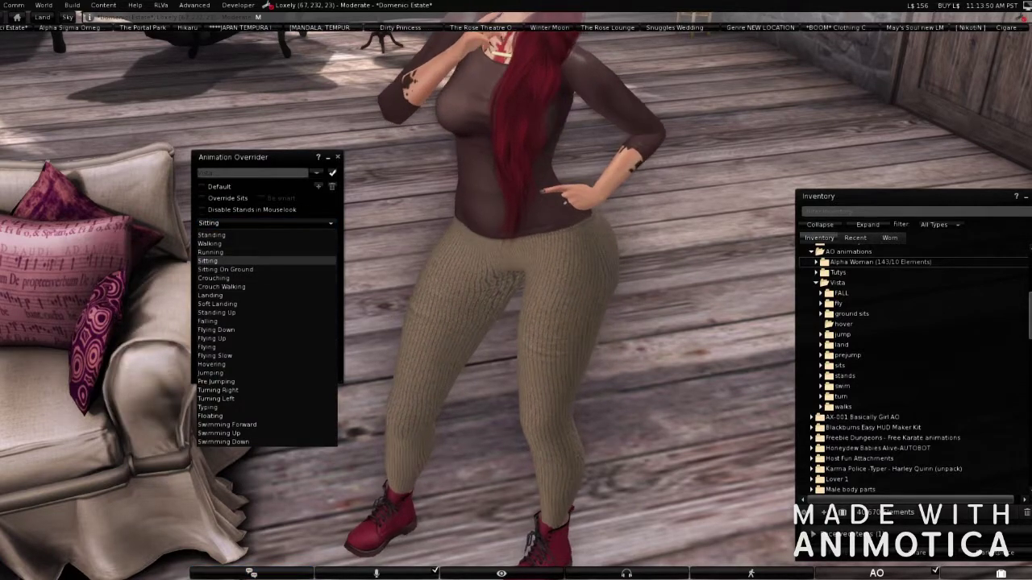
click(266, 222)
drag(255, 157, 660, 143)
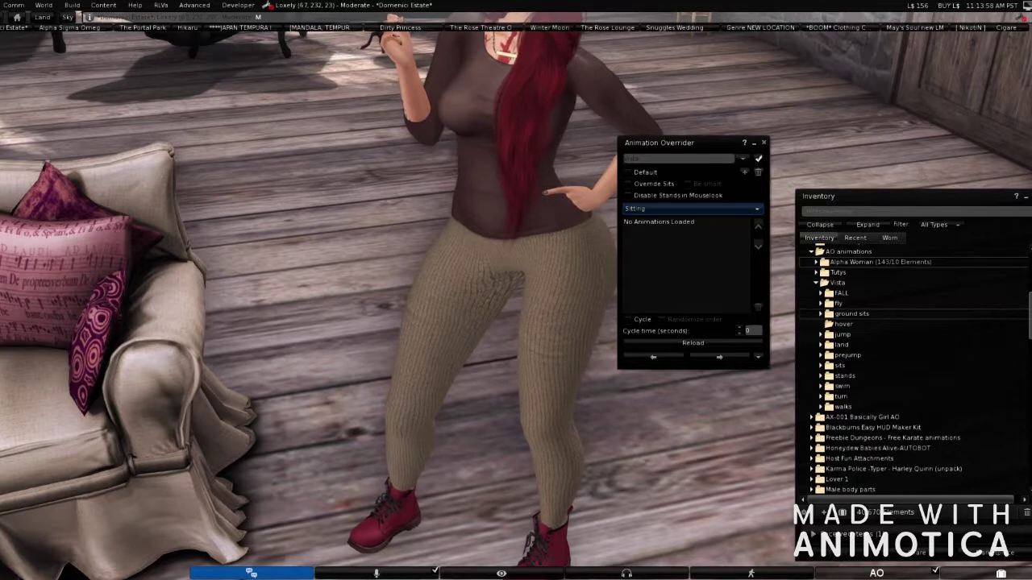
Add the sit animations VAMIRSIT02, 03, 04, 05 and VAMIRSIT020 from the Vista sits folder to the Sitting list.
click(821, 365)
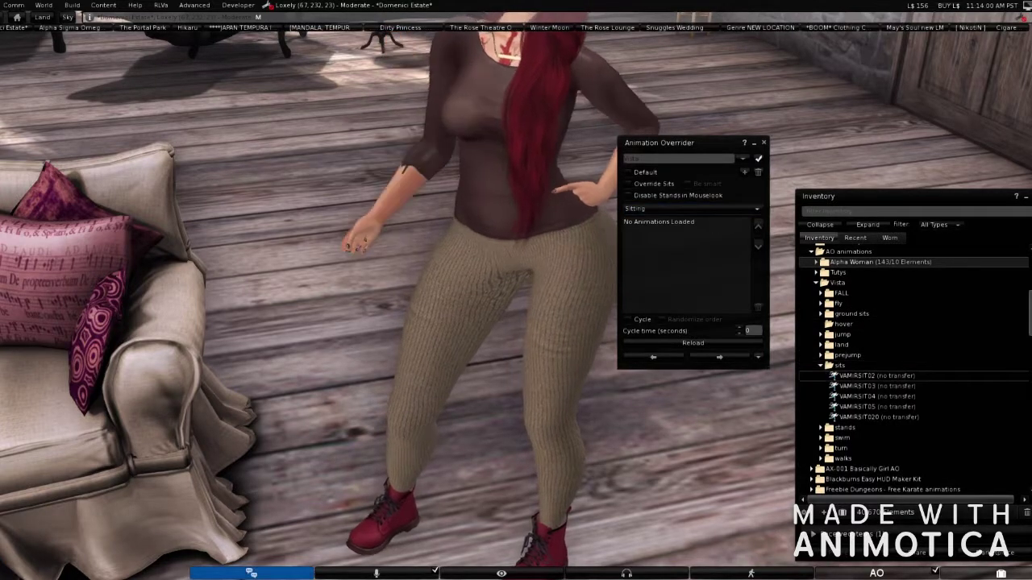
click(877, 375)
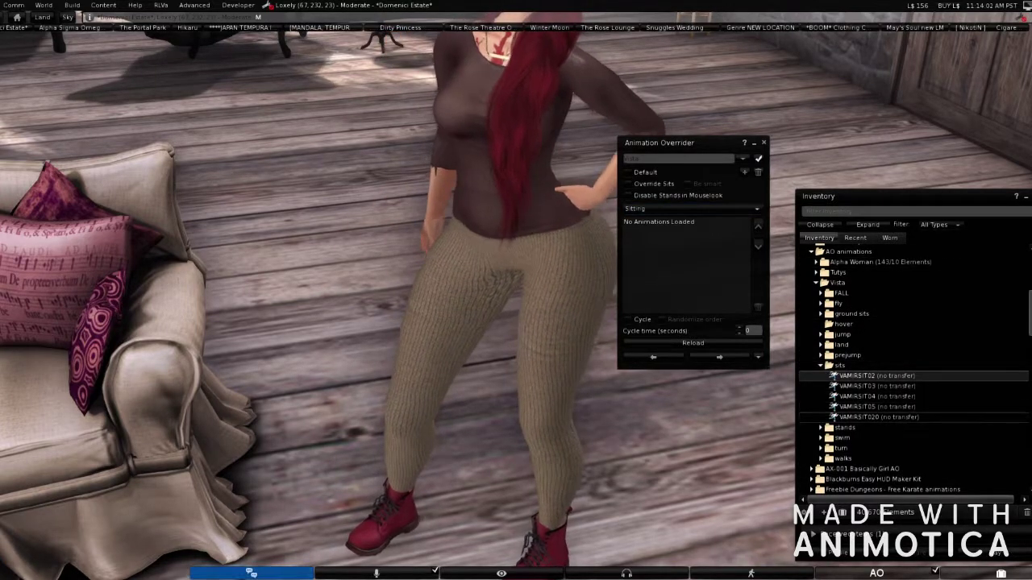
shift+click(878, 417)
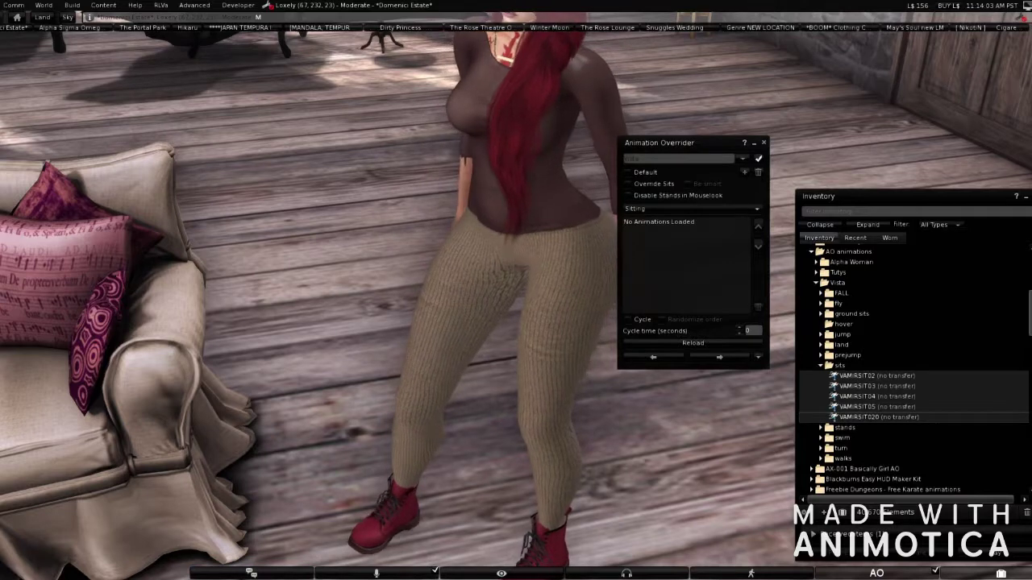
drag(879, 417, 686, 266)
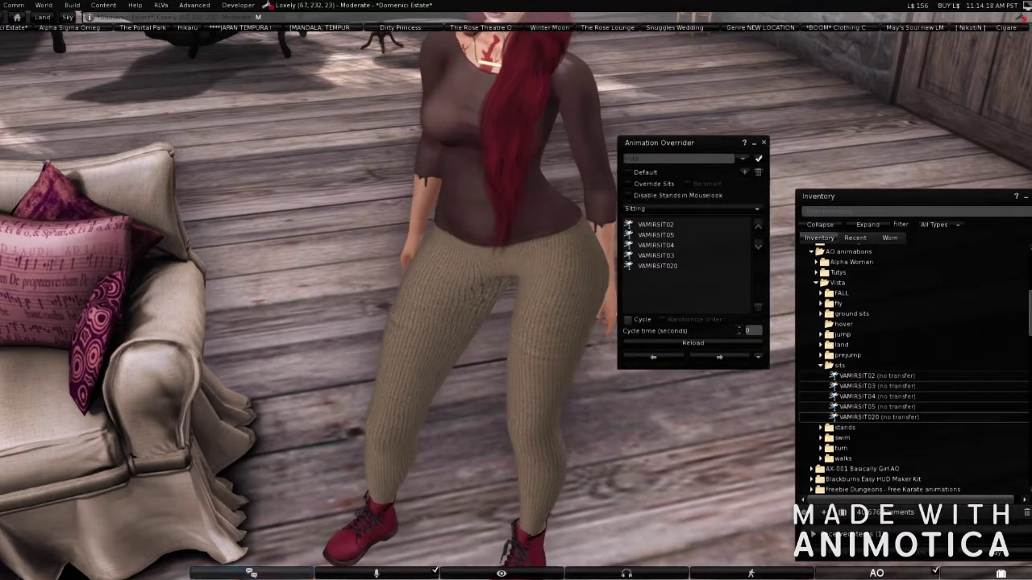
Make the Sitting animations cycle in random order with a cycle time, and enable Override Sits with the Be smart option.
click(662, 319)
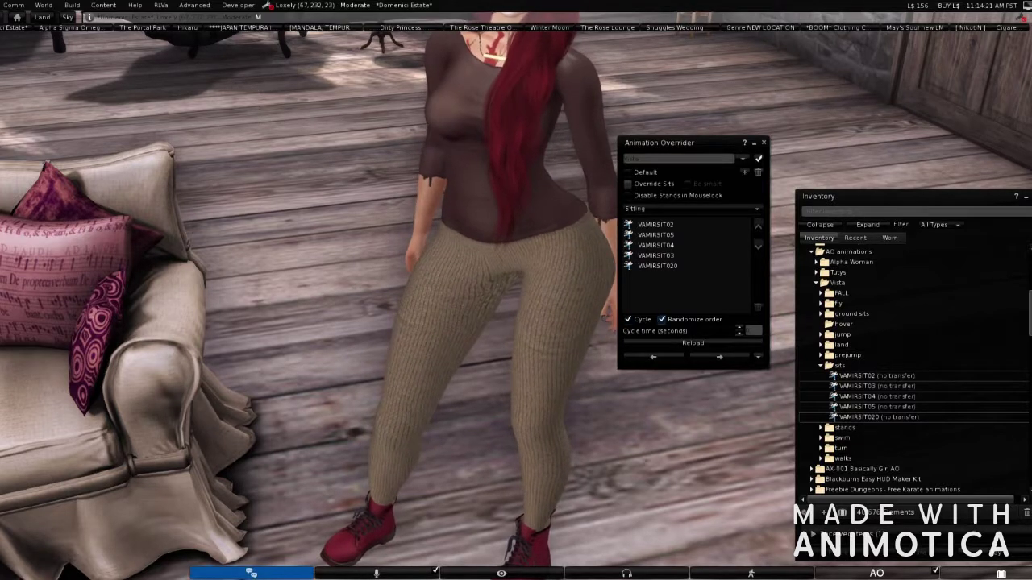
click(628, 184)
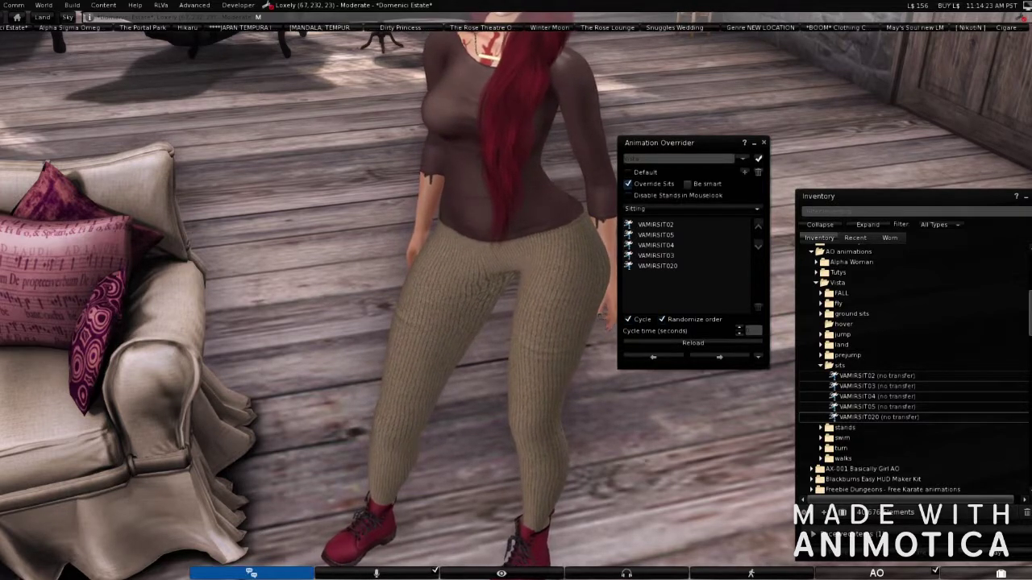
click(688, 184)
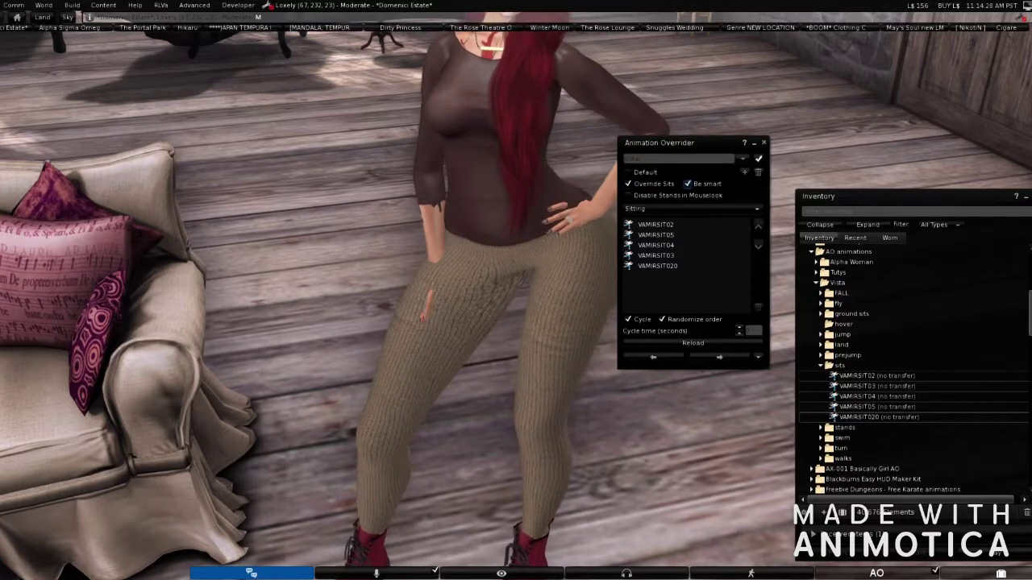
click(749, 331)
text(0)
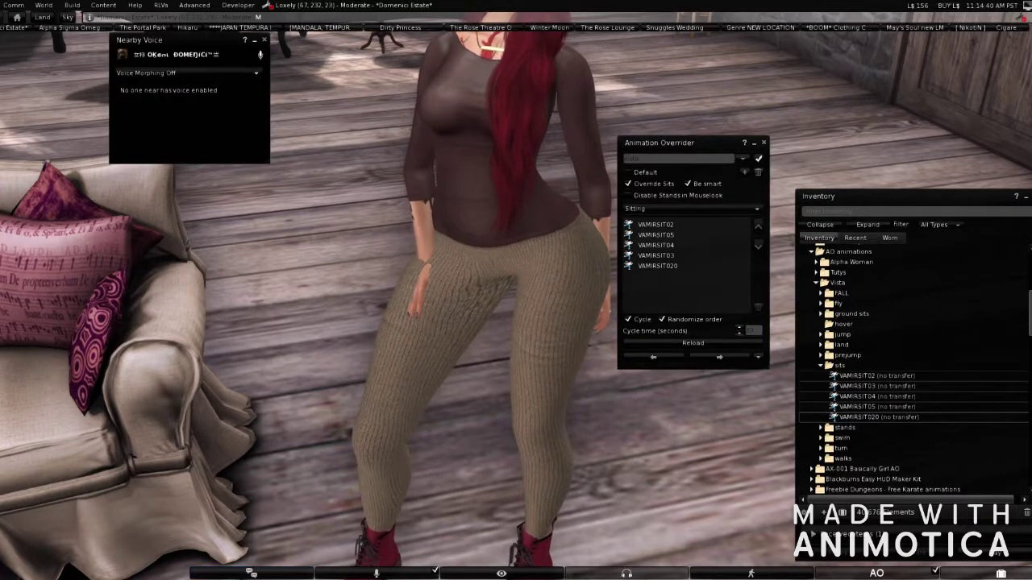
Bring up the camera controls, sit the avatar on the beige sofa and examine its sitting pose.
click(627, 573)
click(501, 574)
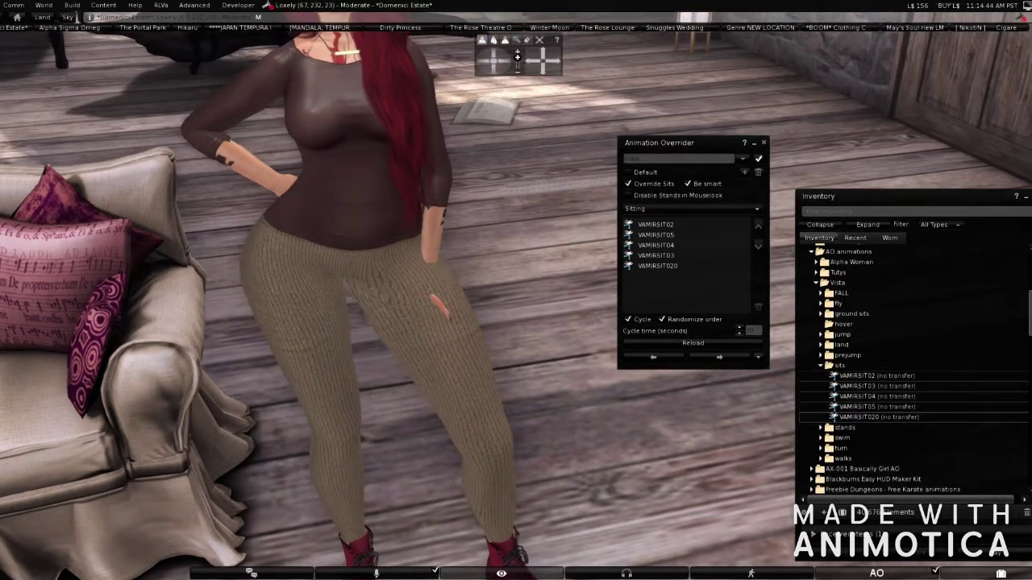
drag(517, 58, 517, 58)
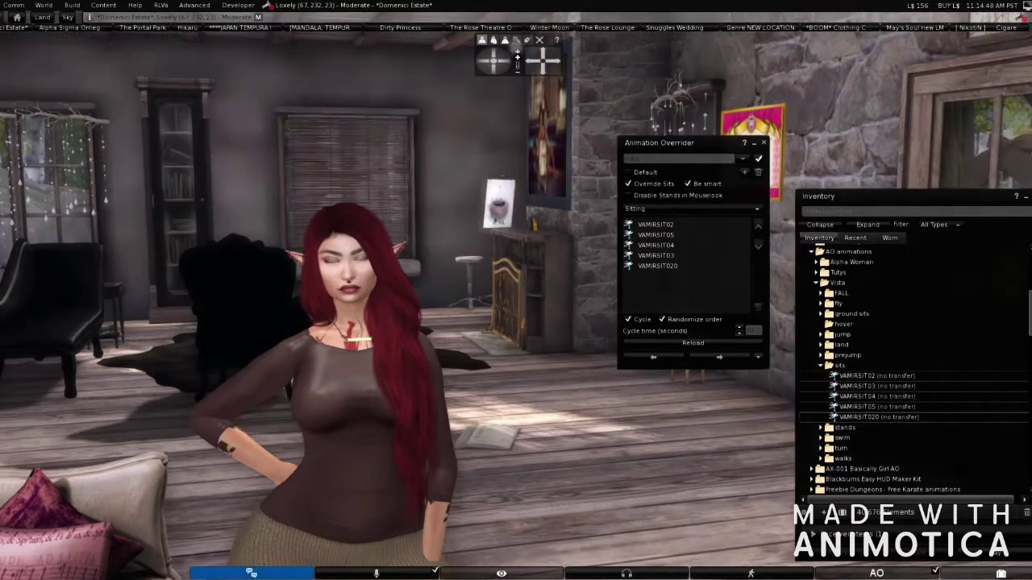
drag(517, 58, 518, 58)
click(121, 500)
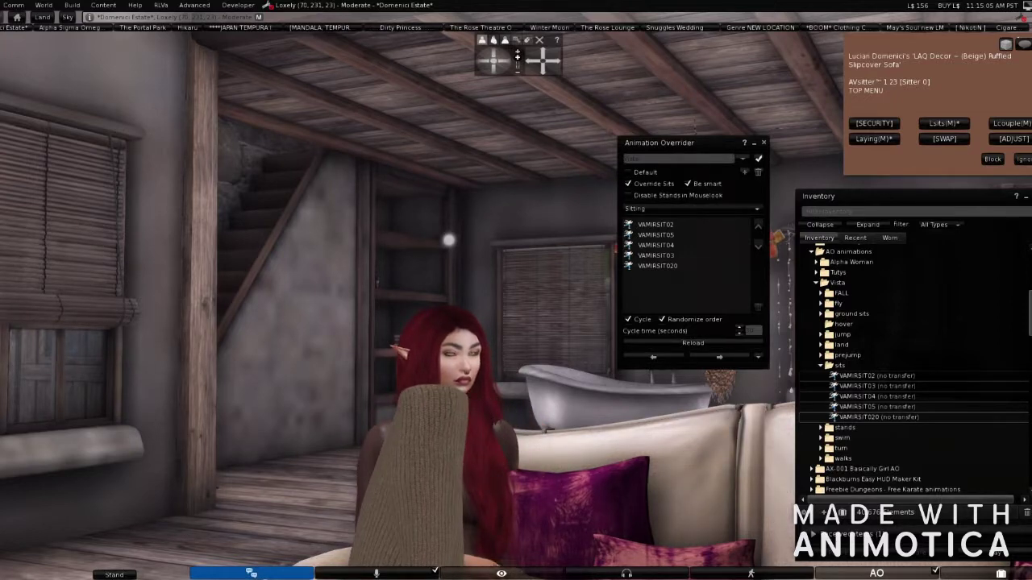
key(Left)
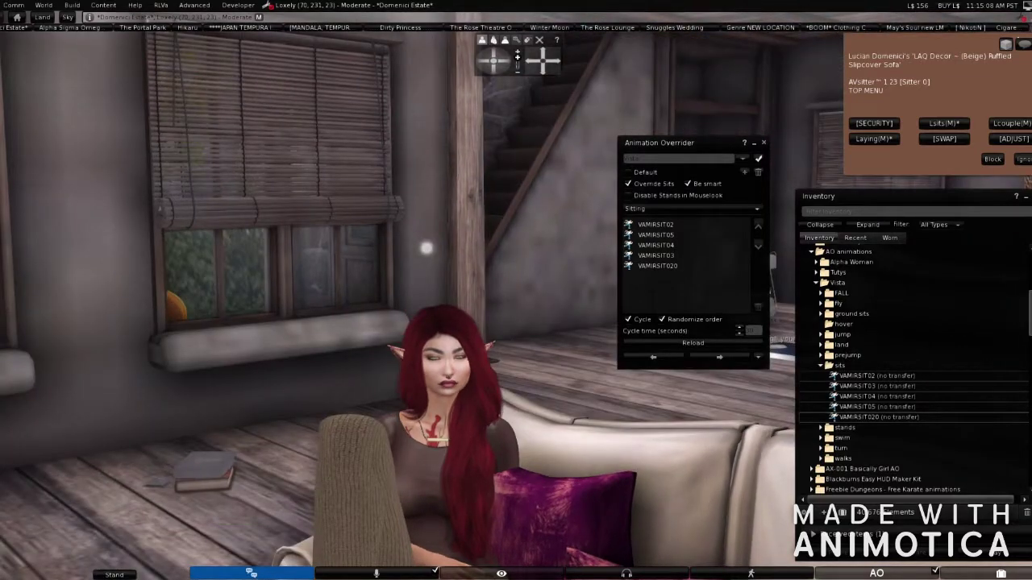
key(Left)
key(Escape)
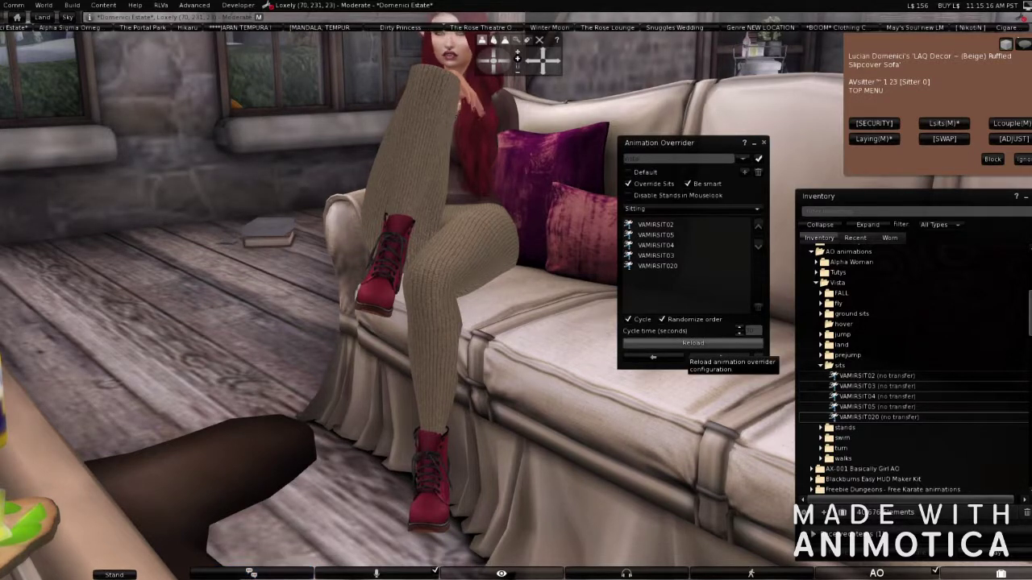
Reload the Animation Overrider configuration with the Sitting settings and view the avatar from several angles.
click(687, 344)
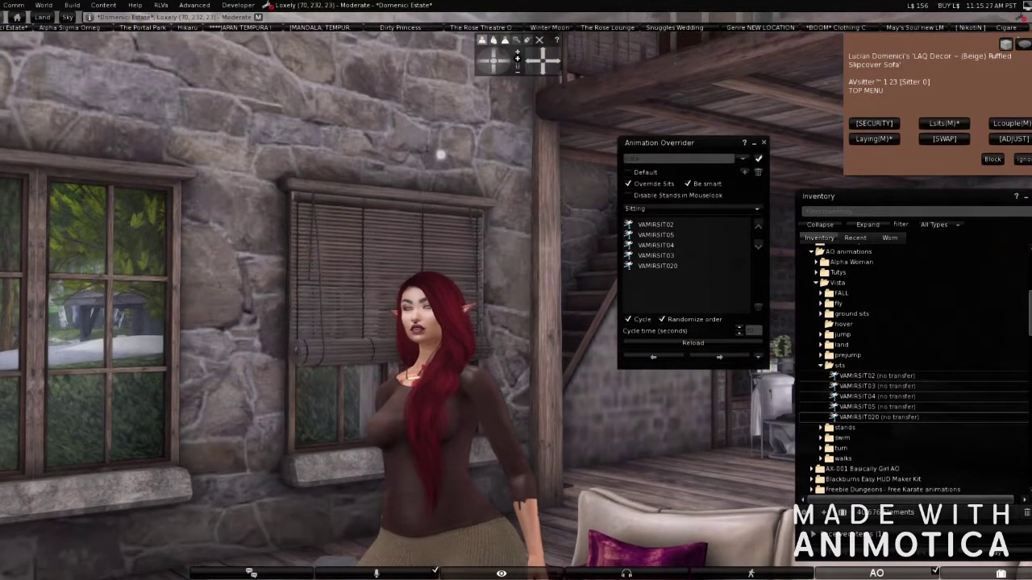
key(ctrl+alt+shift+Up)
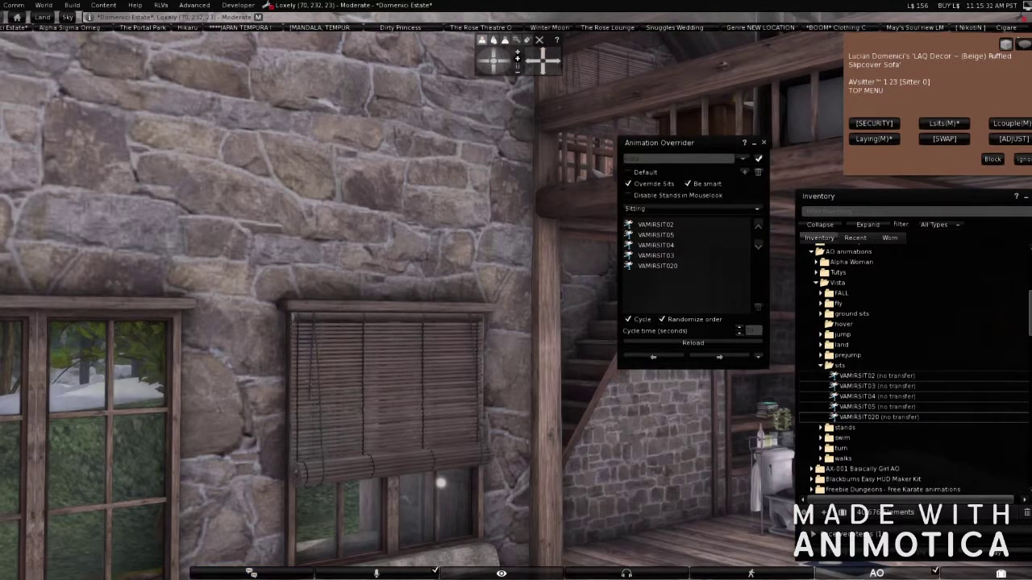
key(ctrl+alt+shift+Down)
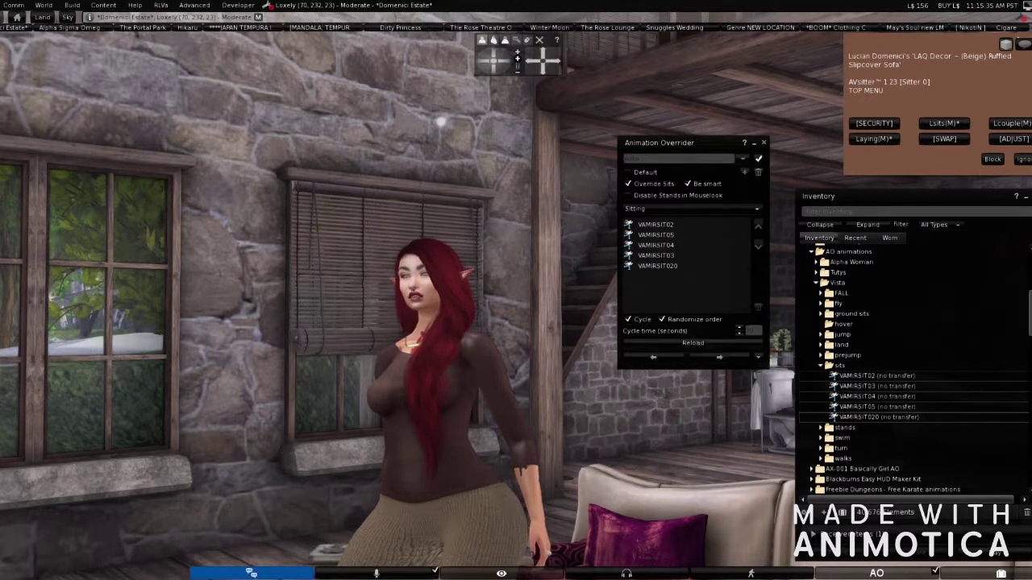
key(alt+Left)
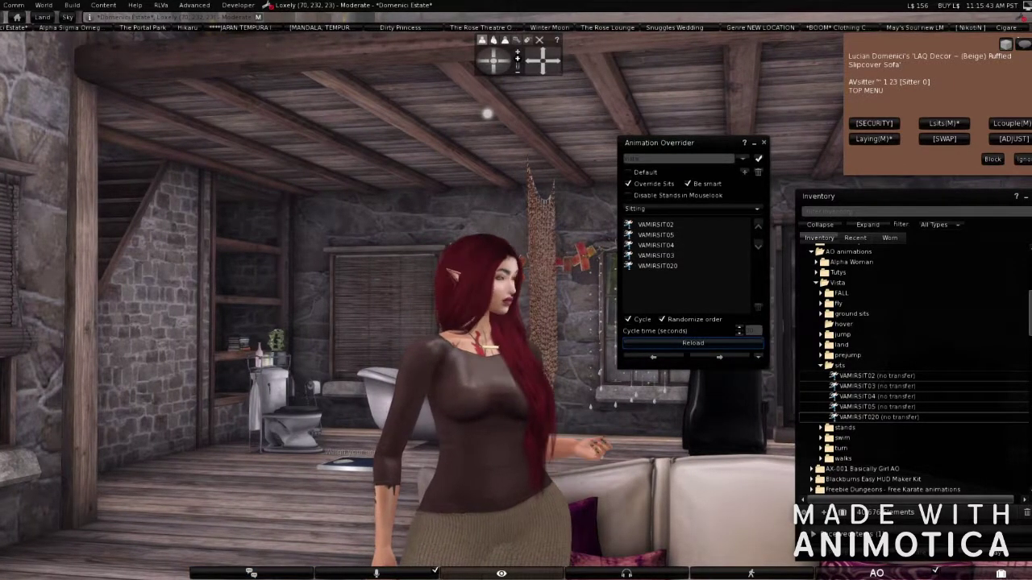
key(alt+Left)
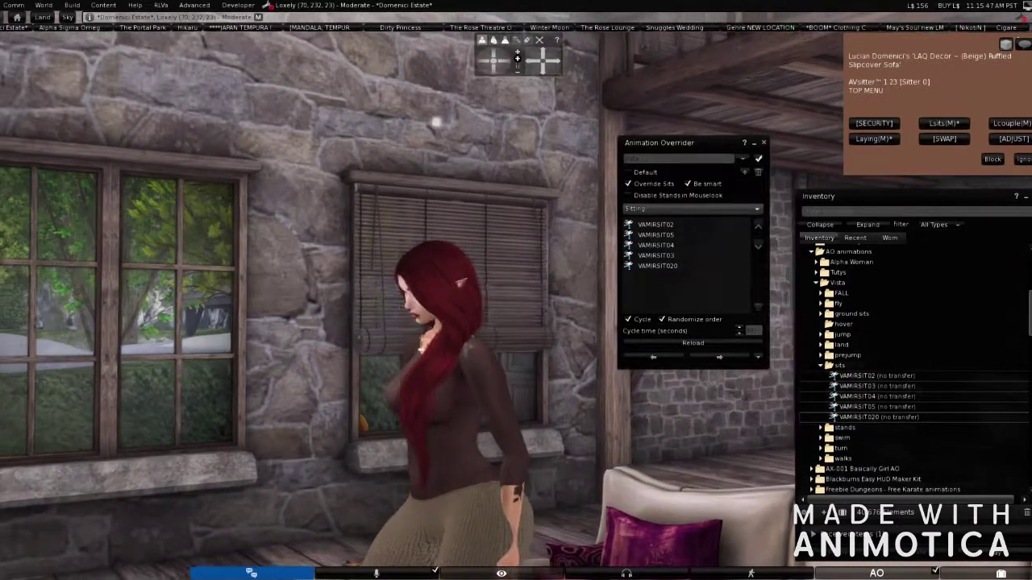
Switch the Animation Overrider to the Sitting On Ground state and collapse the Vista sits folder.
click(692, 208)
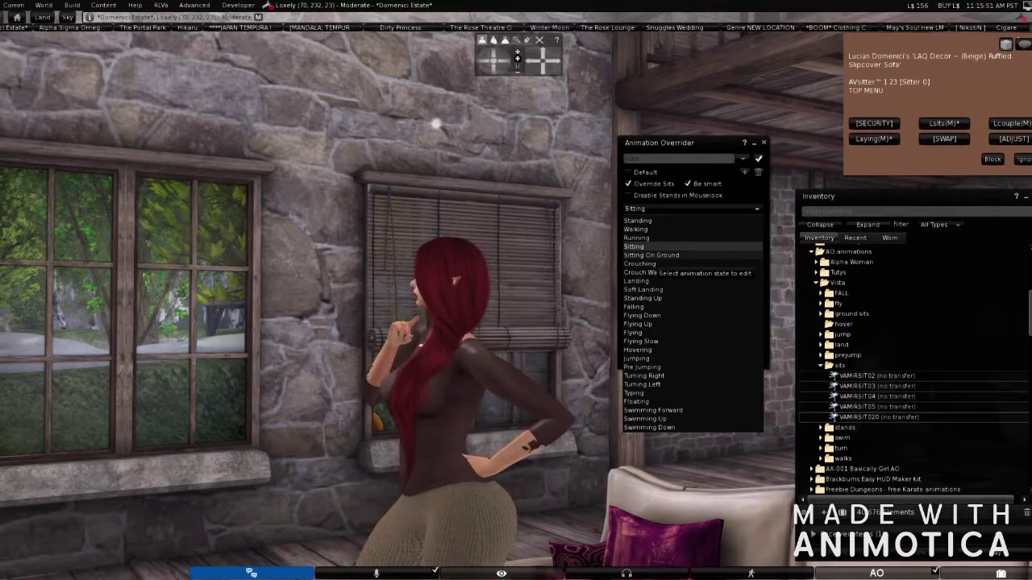
click(651, 255)
click(691, 208)
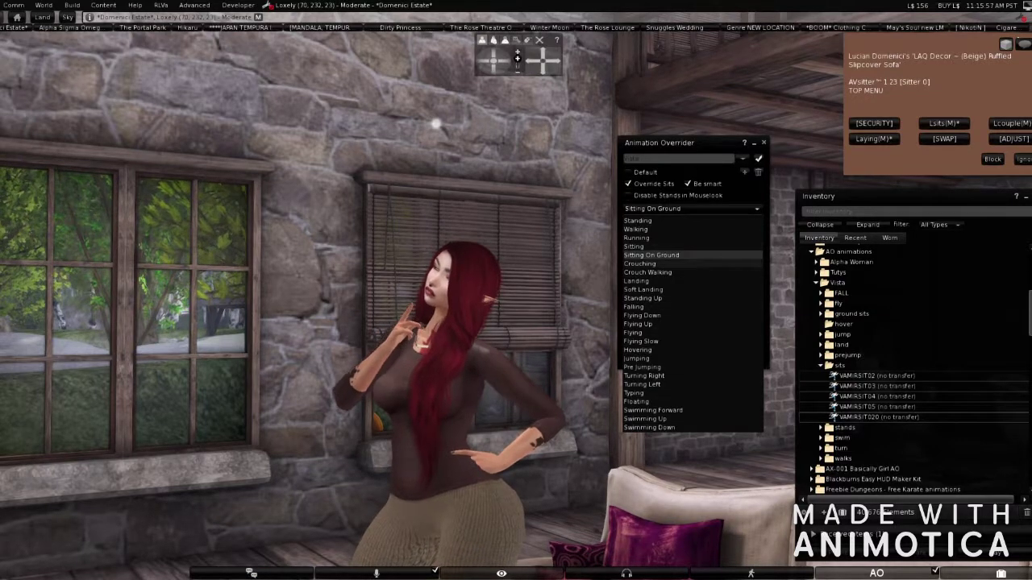
click(820, 366)
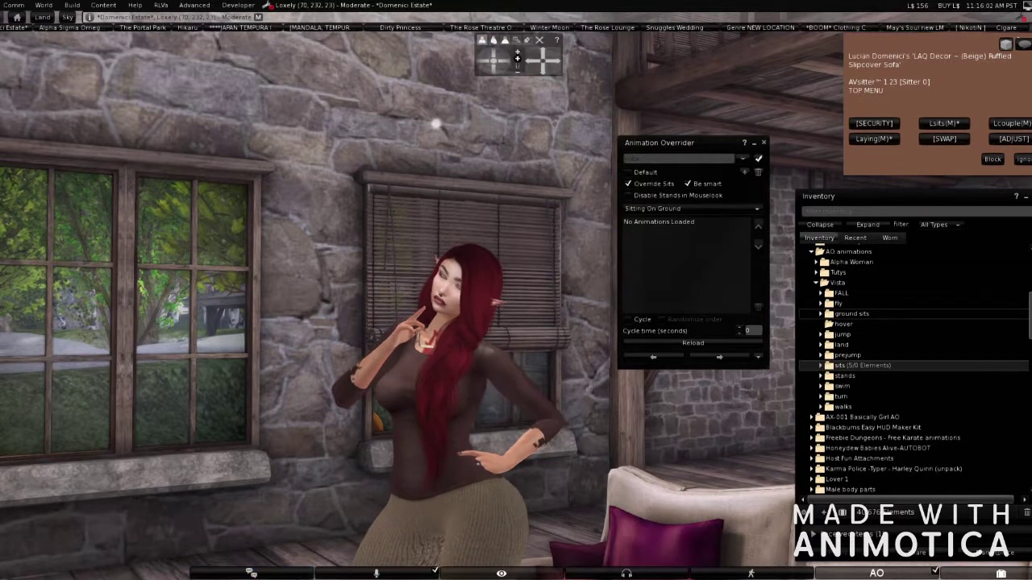
Add all the animations in the Vista ground sits folder to the Sitting On Ground list.
click(820, 314)
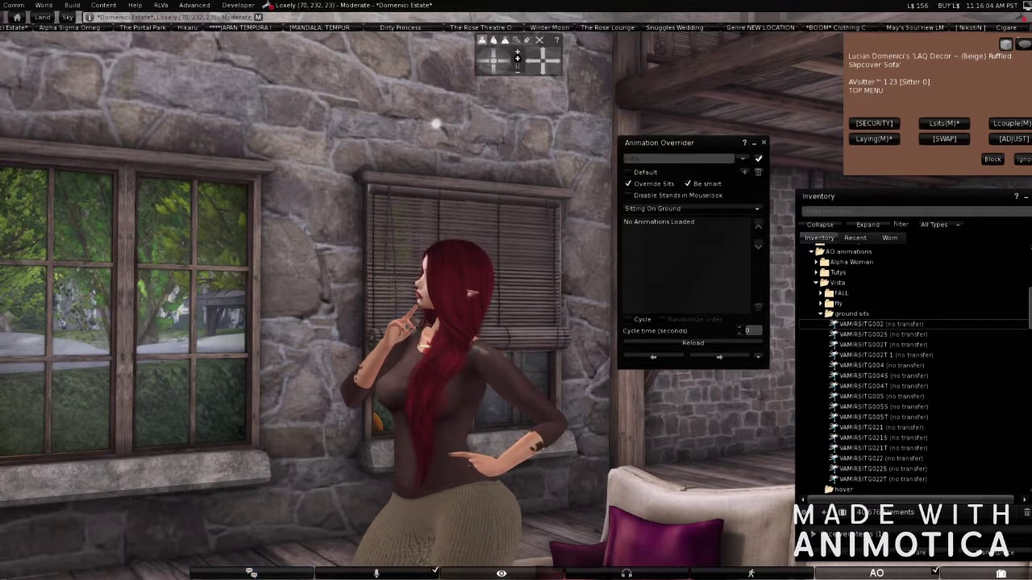
click(880, 324)
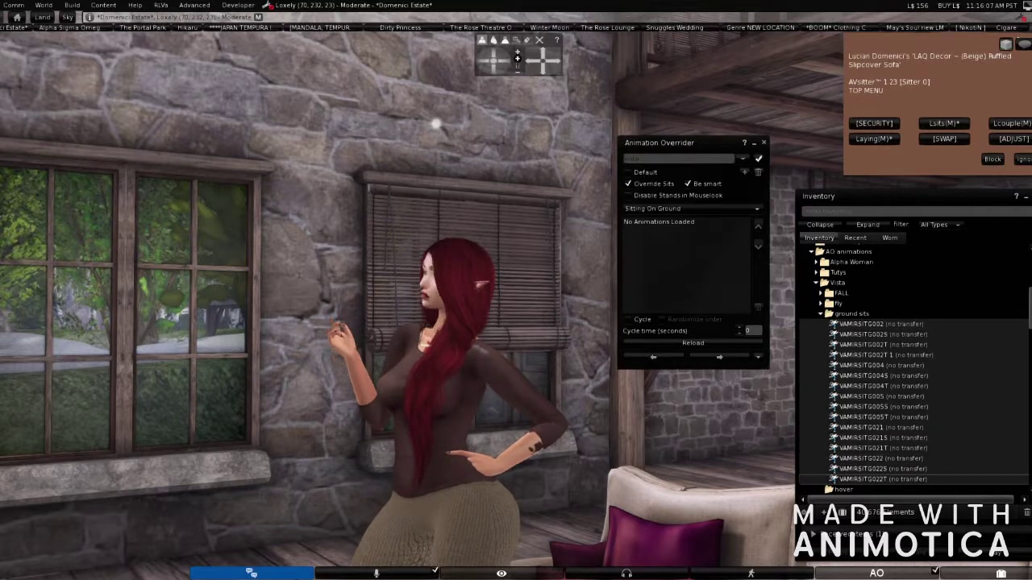
drag(879, 479, 686, 266)
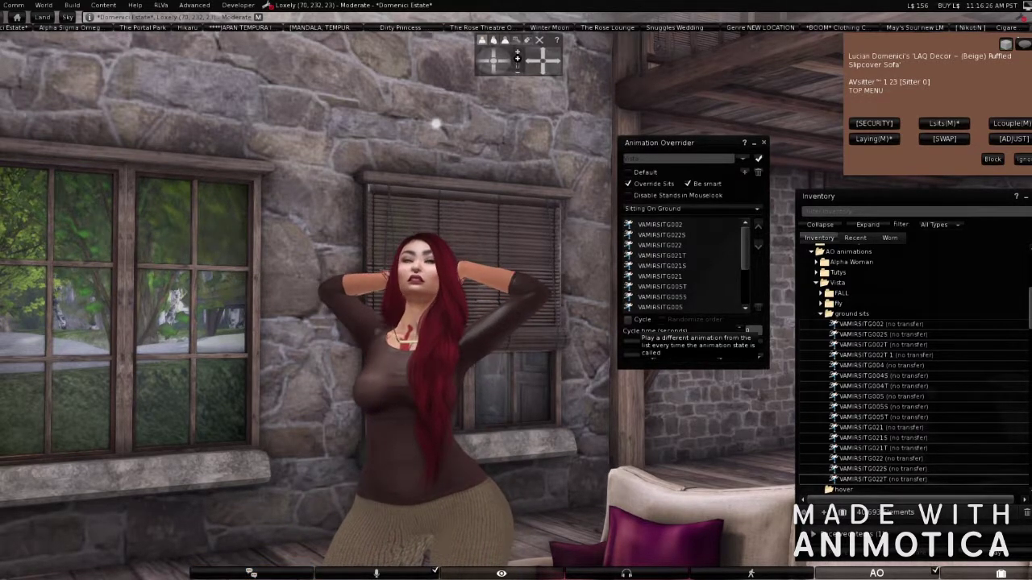
Make the Sitting On Ground animations cycle in random order with a cycle time of 30 seconds.
click(628, 319)
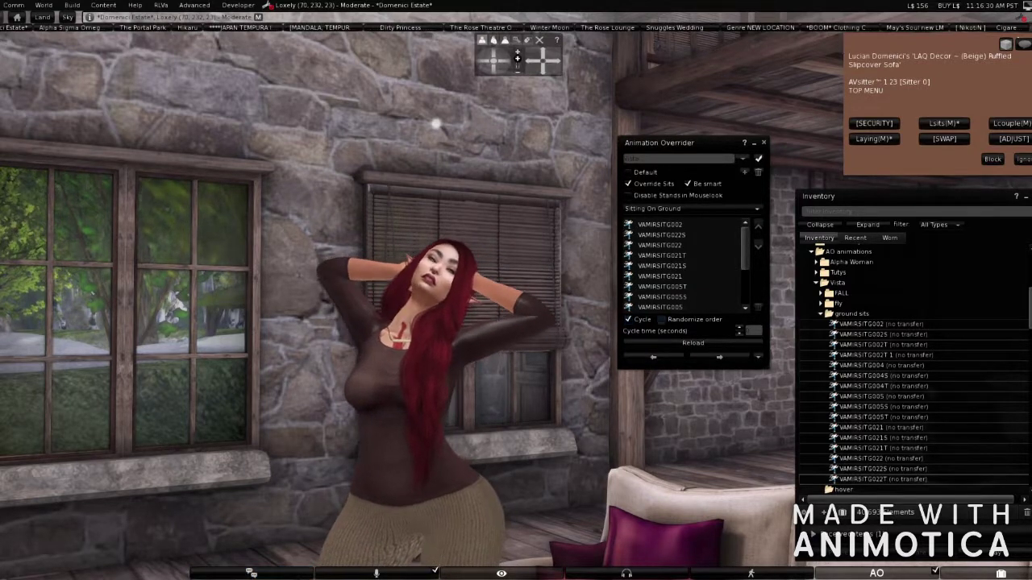
click(662, 319)
click(748, 331)
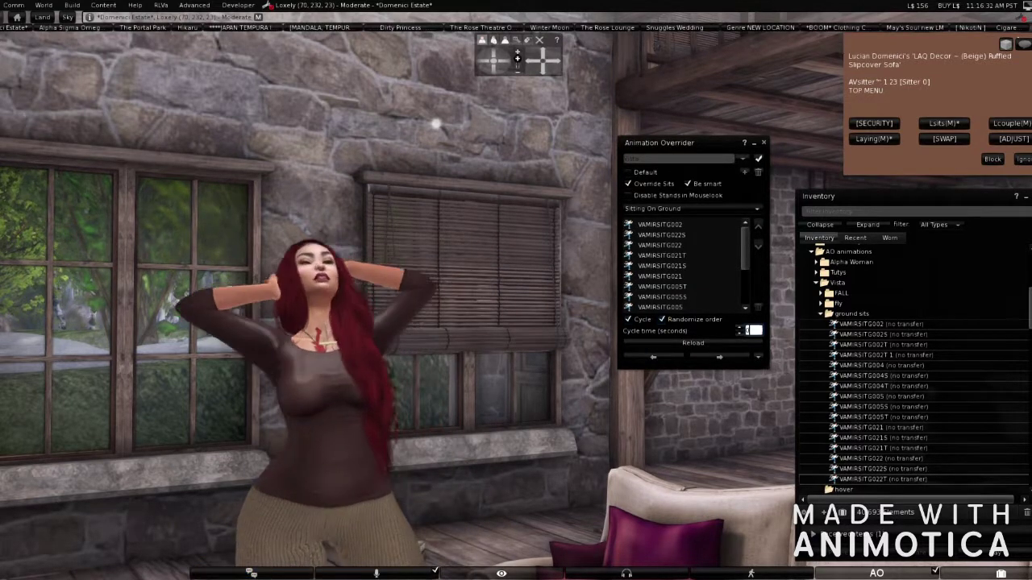
key(BackSpace)
text(30)
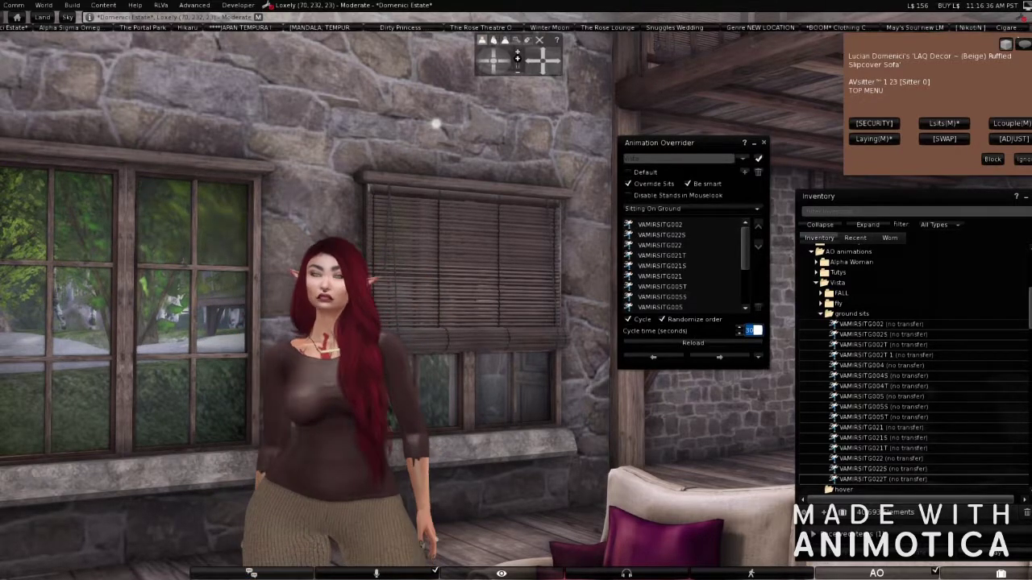
Examine the avatar's poses beside the sofa from farther away and from several angles around the room.
scroll(403, 306, down, 4)
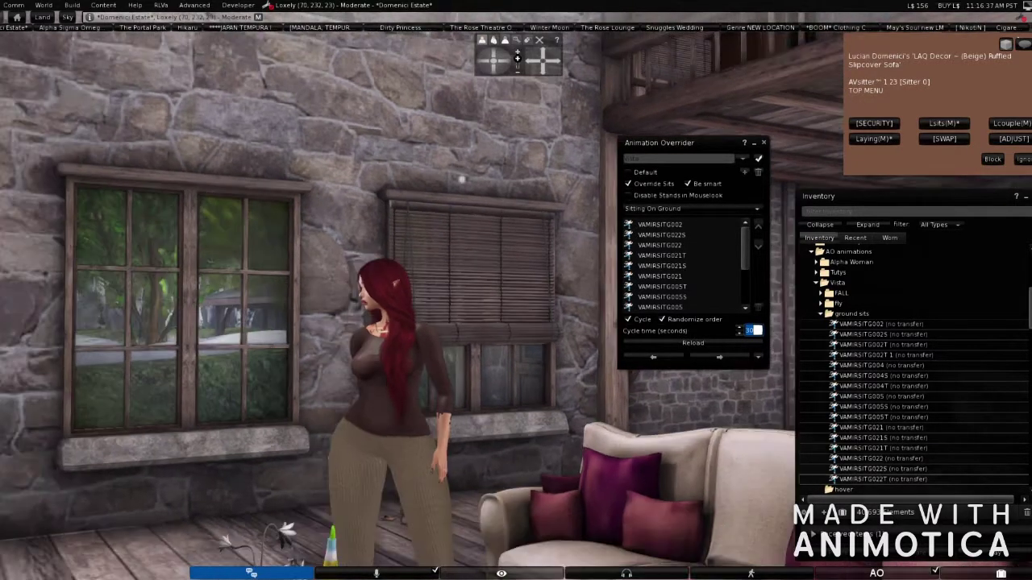
scroll(489, 409, down, 2)
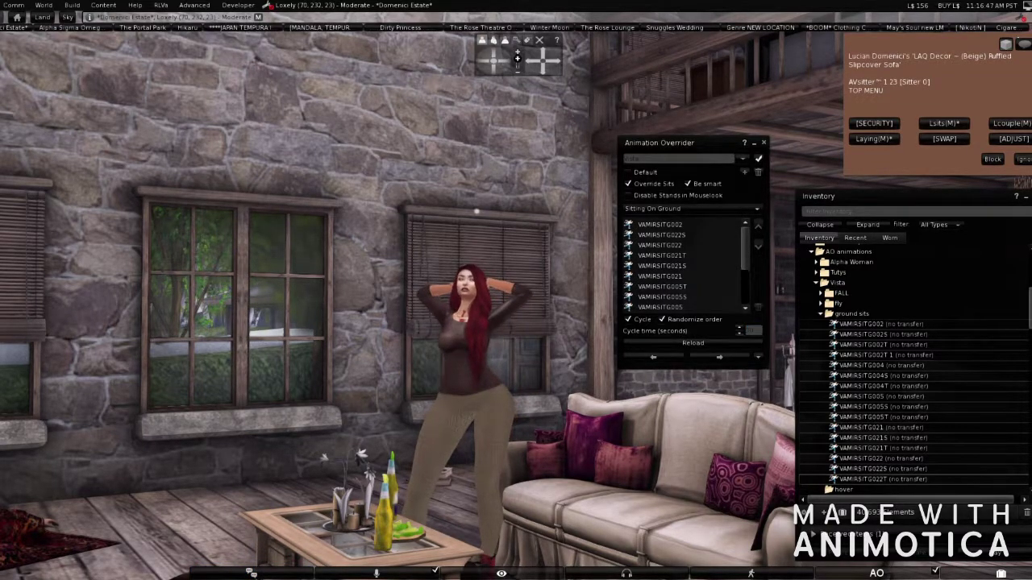
scroll(398, 305, down, 3)
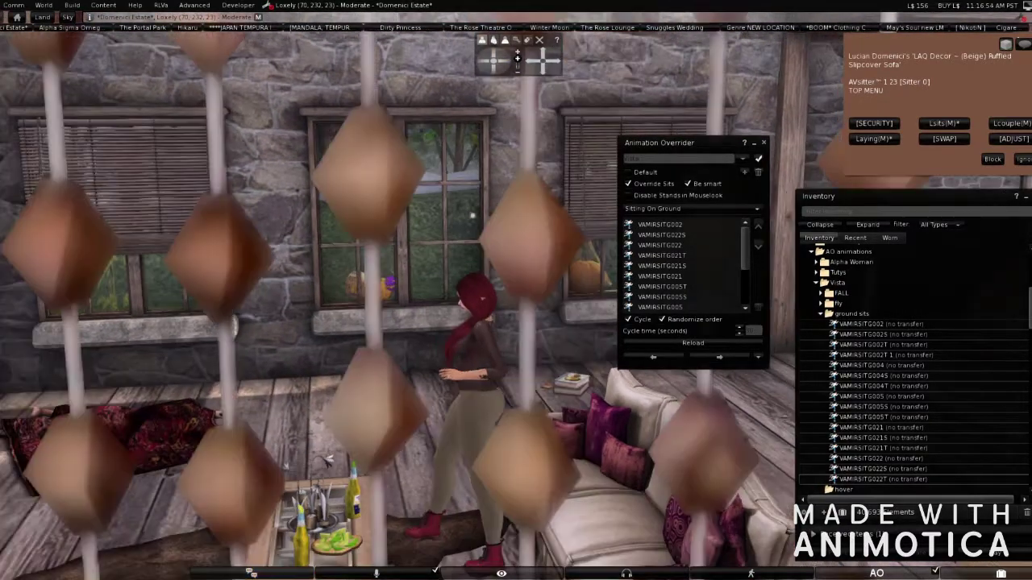
scroll(398, 305, up, 3)
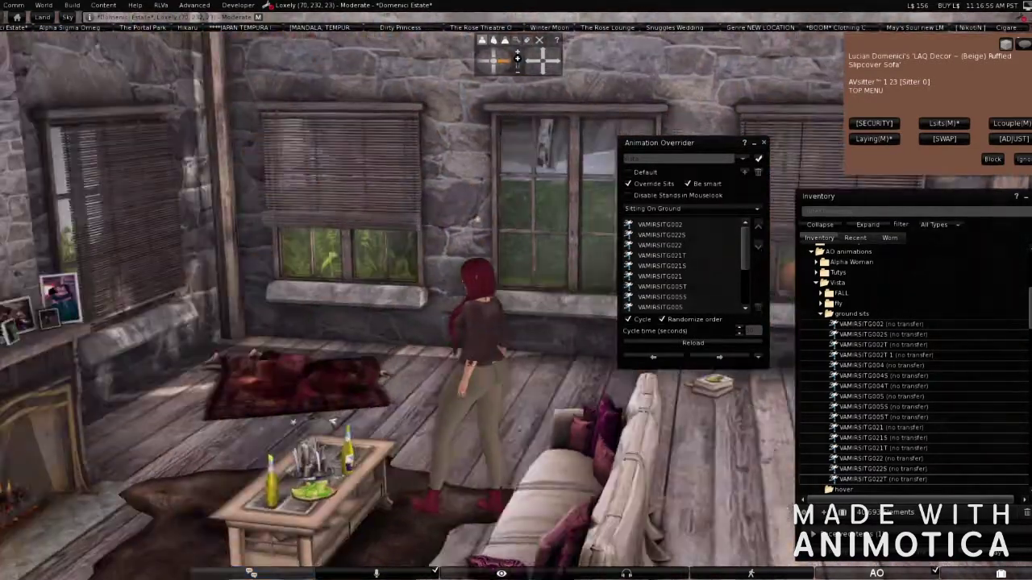
key(Left)
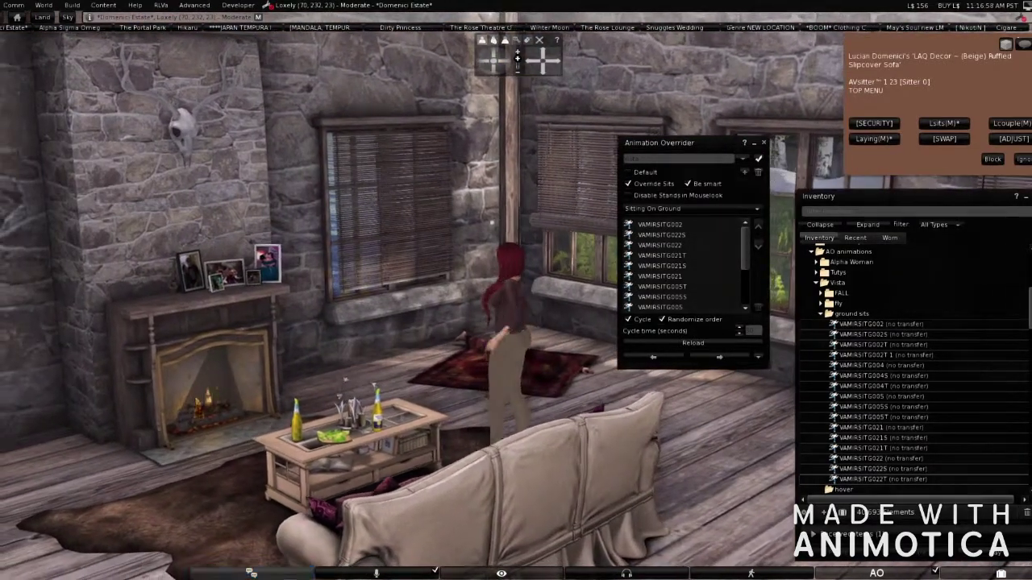
key(Left)
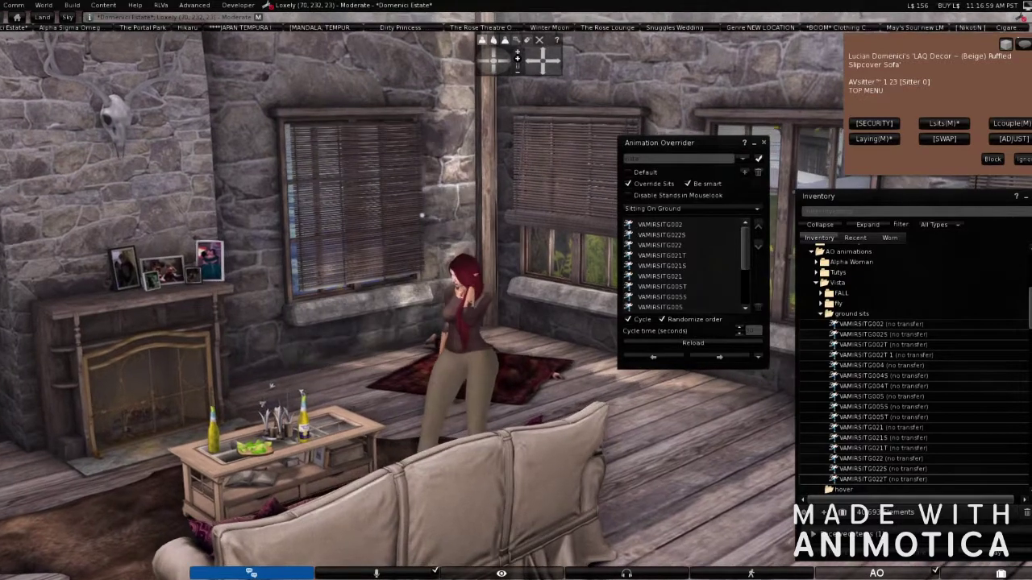
key(Right)
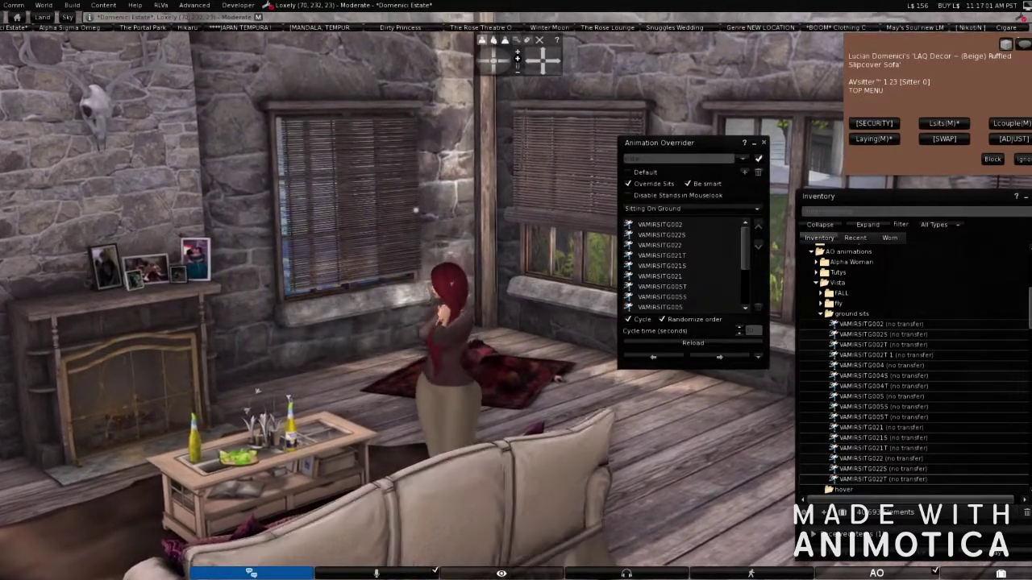
key(Right)
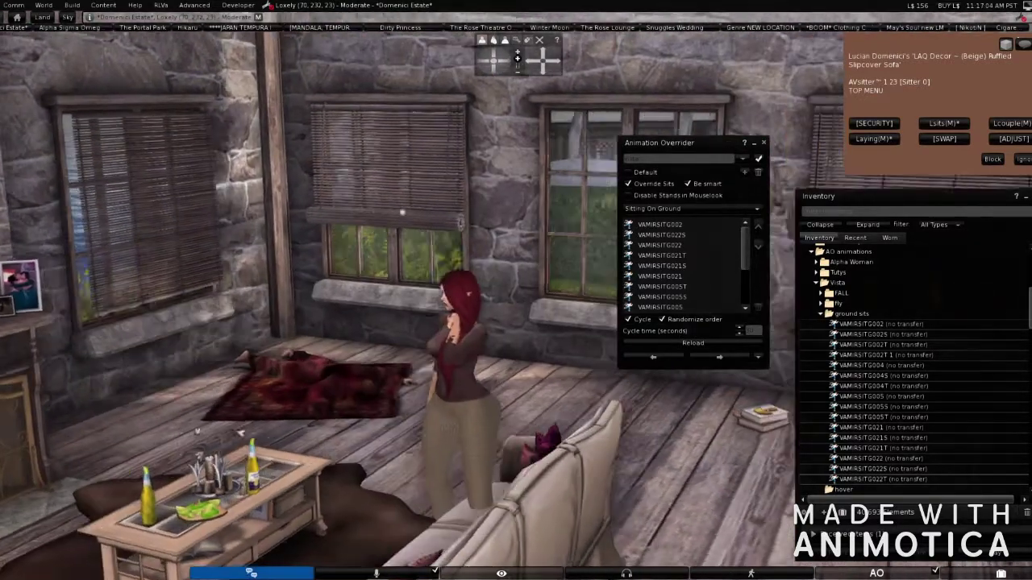
key(Right)
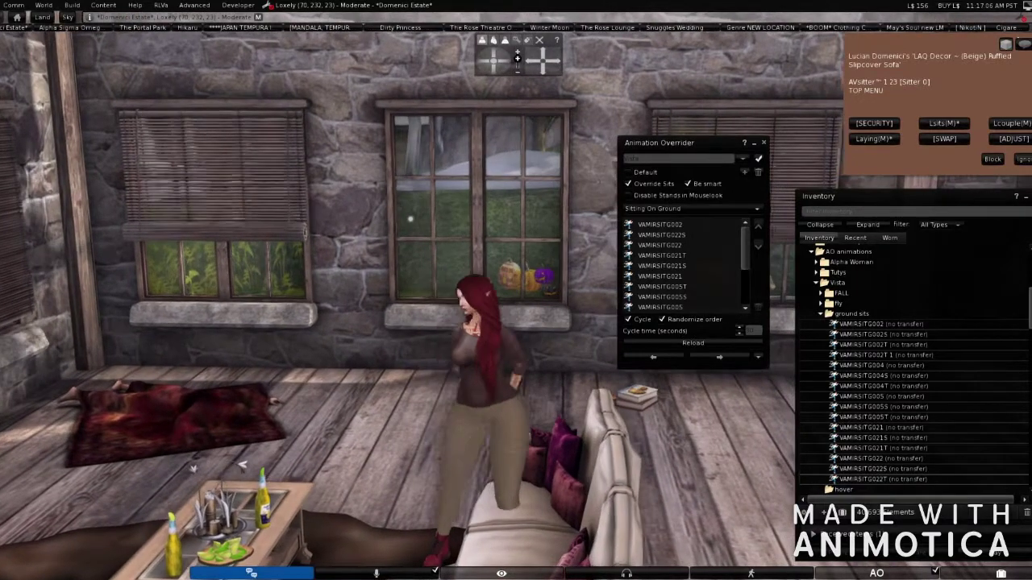
key(Right)
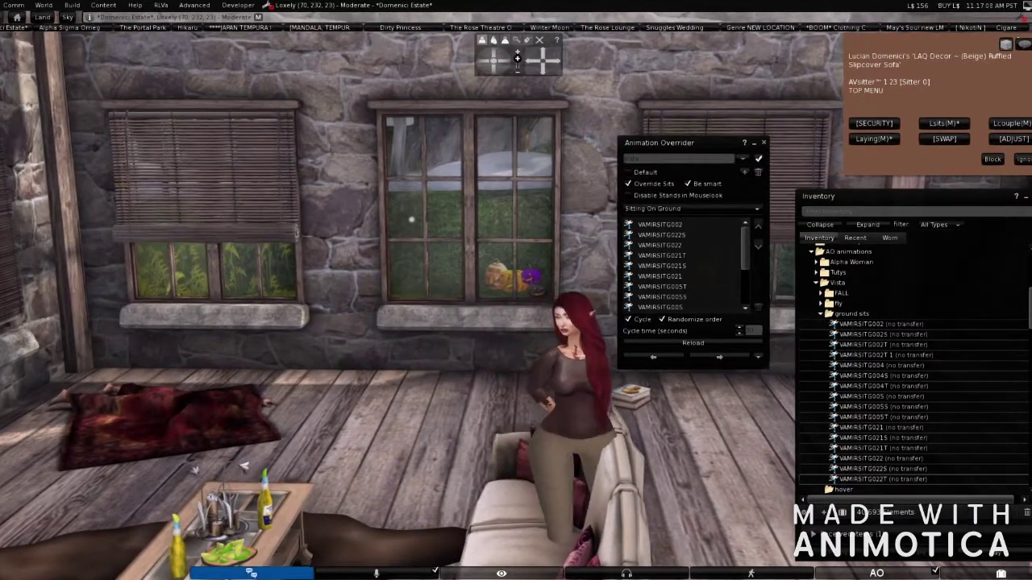
key(Right)
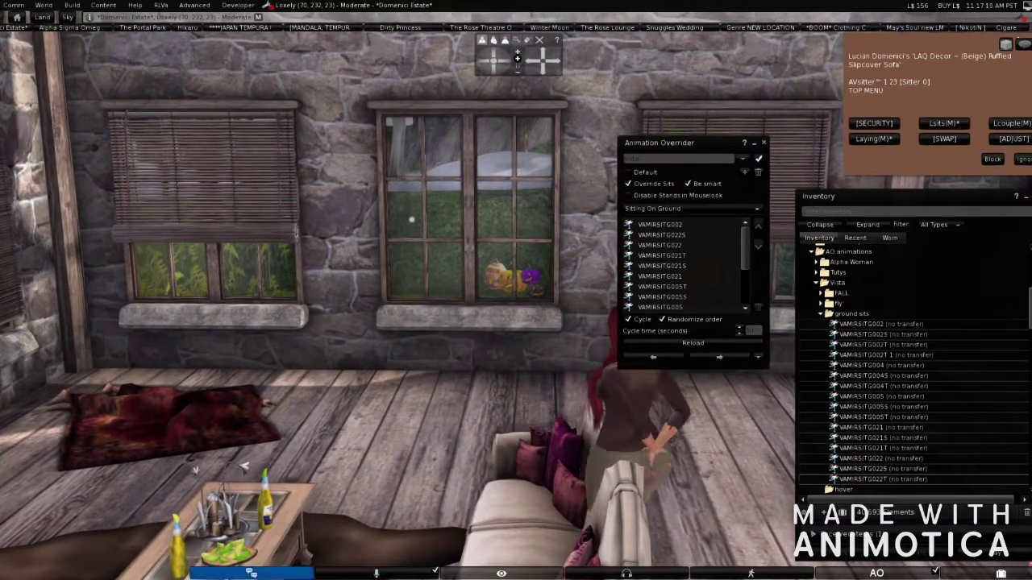
key(Up)
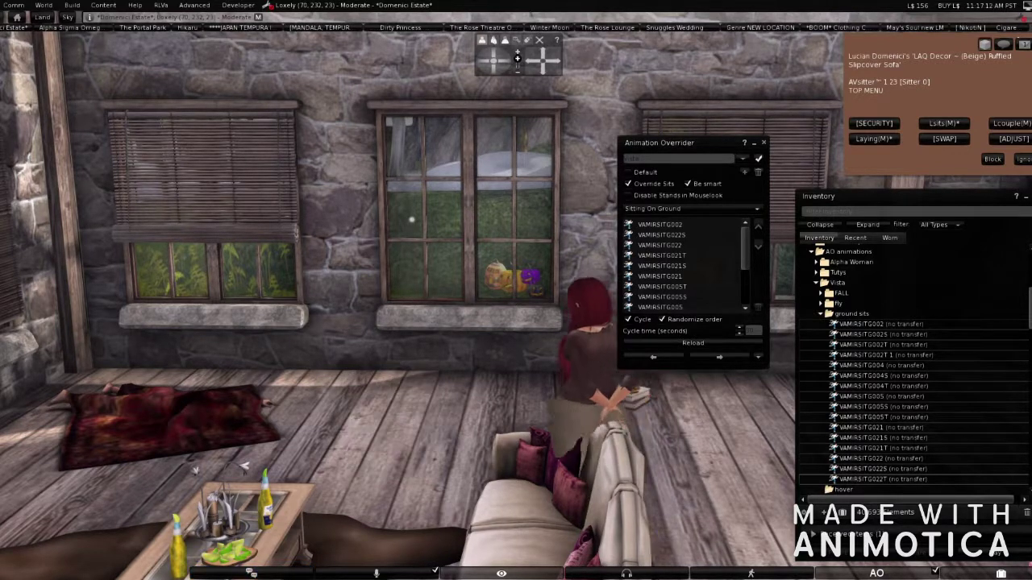
key(Left)
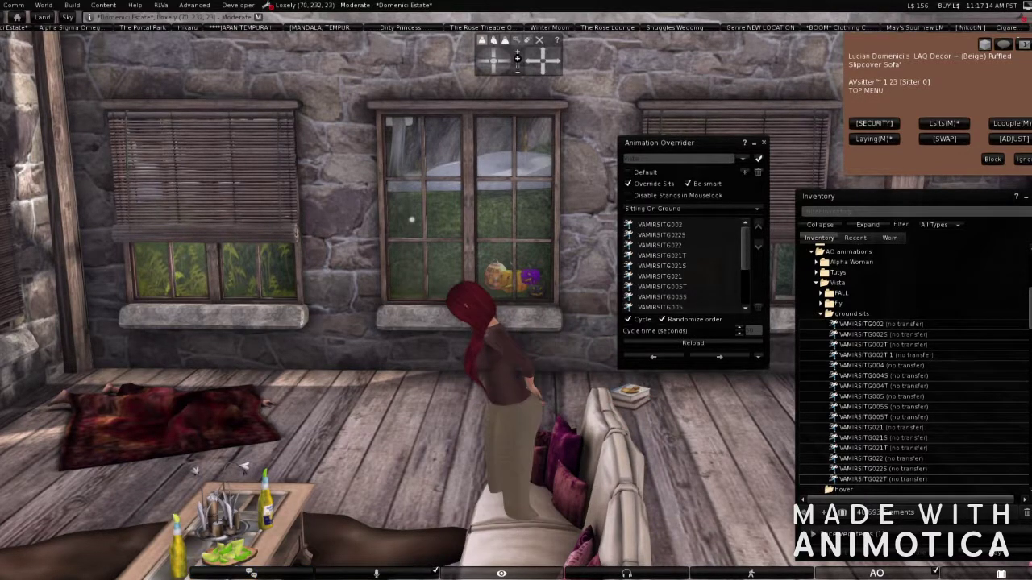
Select the VAMIRSITG022 and VAMIRSITG005S entries in the Sitting On Ground list and view the avatar from another angle.
click(660, 245)
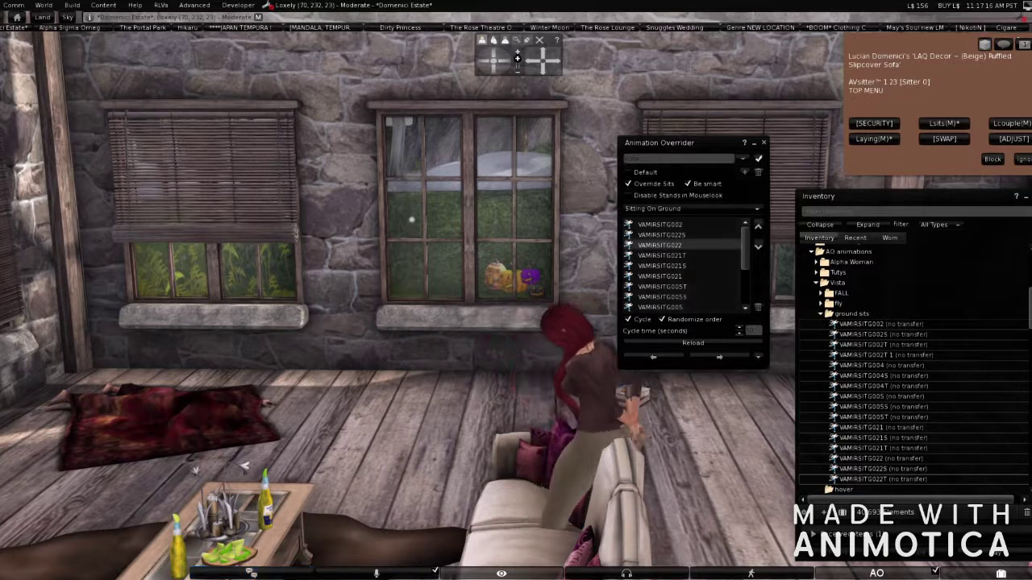
key(Right)
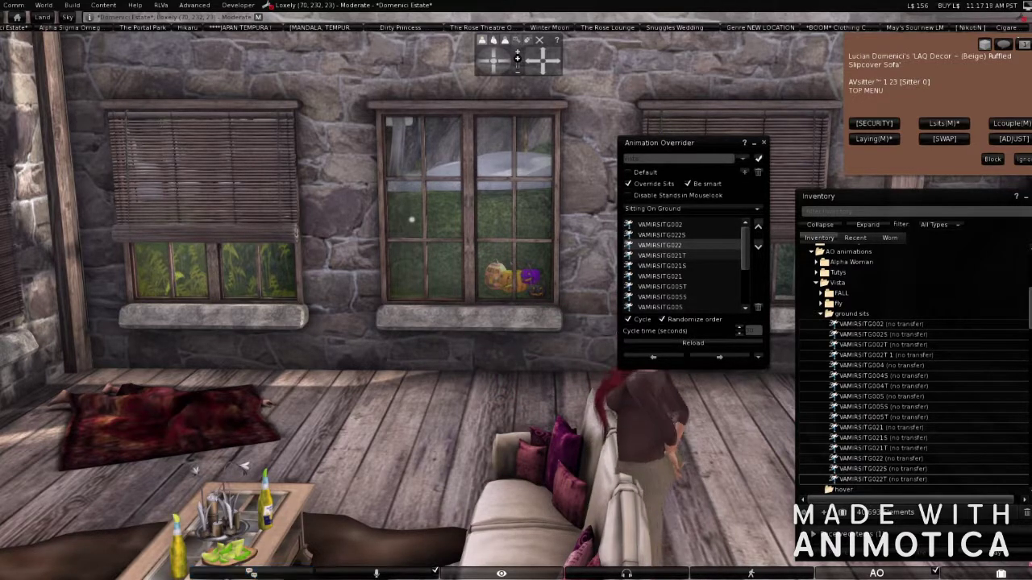
key(Left)
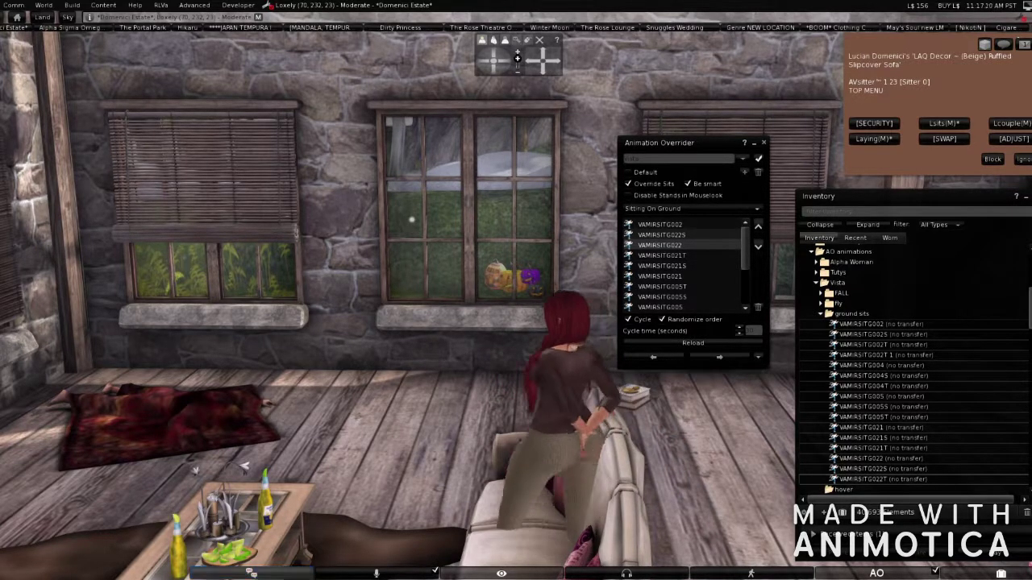
key(Left)
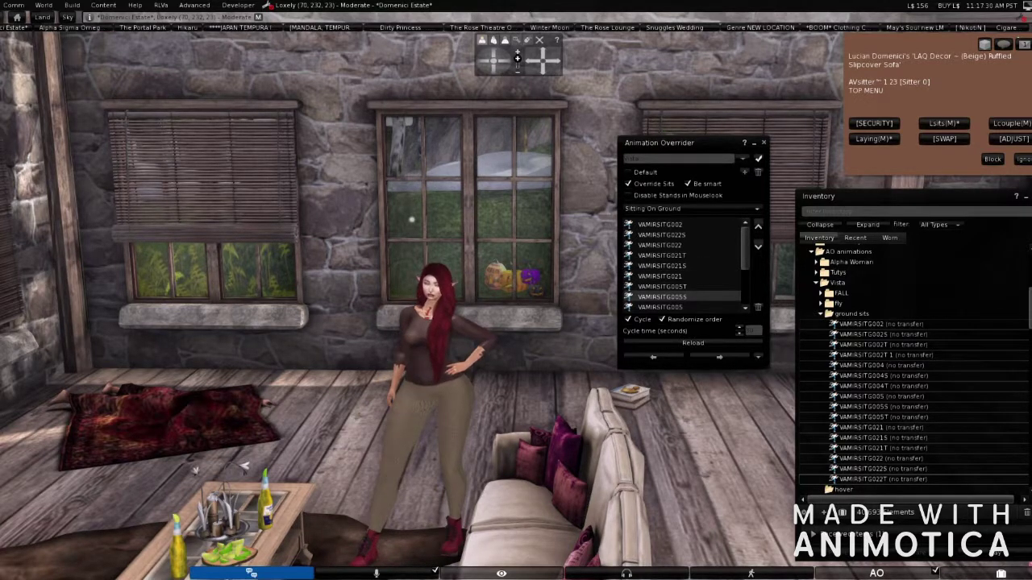
key(alt+Left)
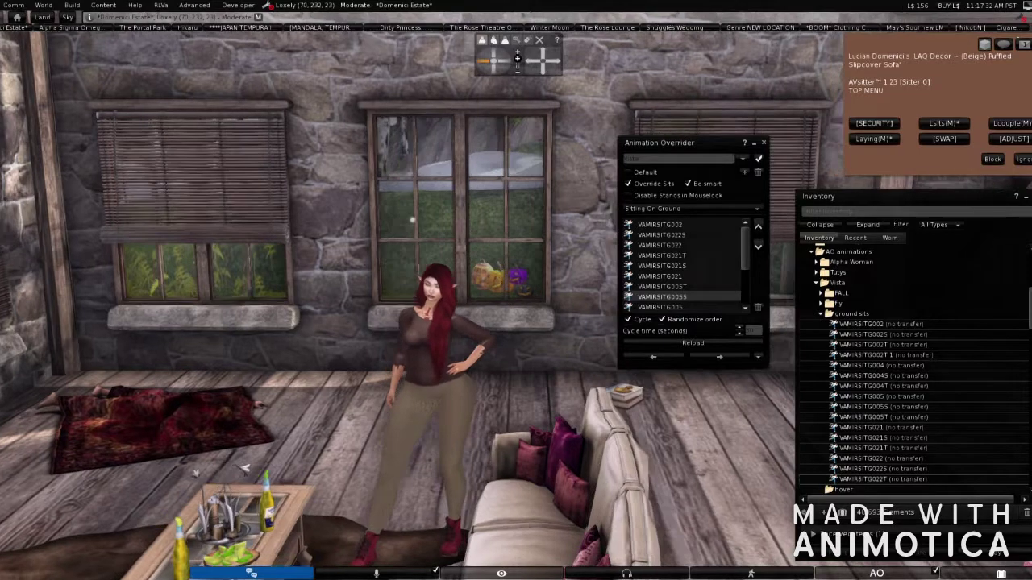
key(alt+Page_Down)
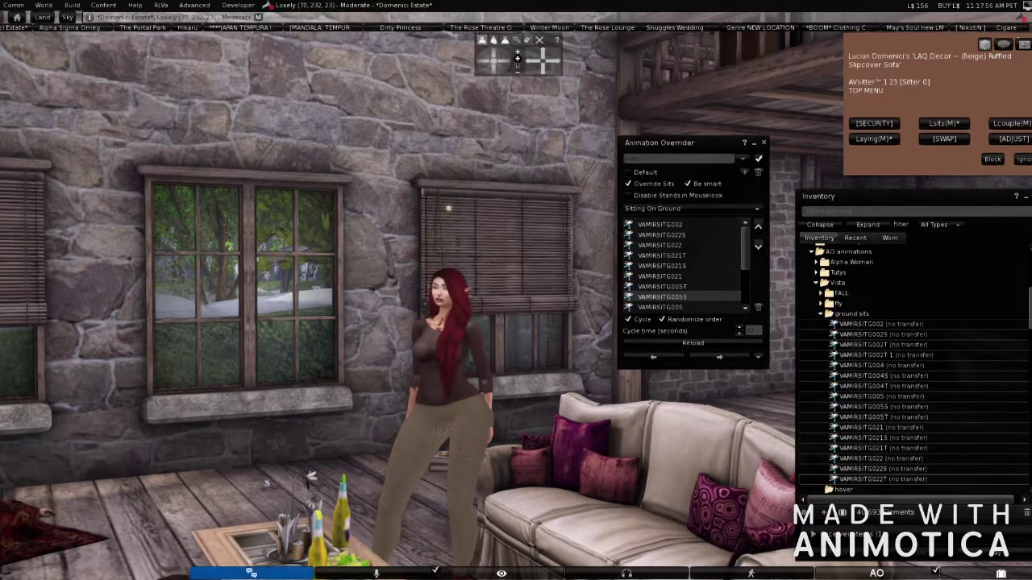
Walk the avatar out of the house onto the lawn and sit it on the ground.
key(alt+Left)
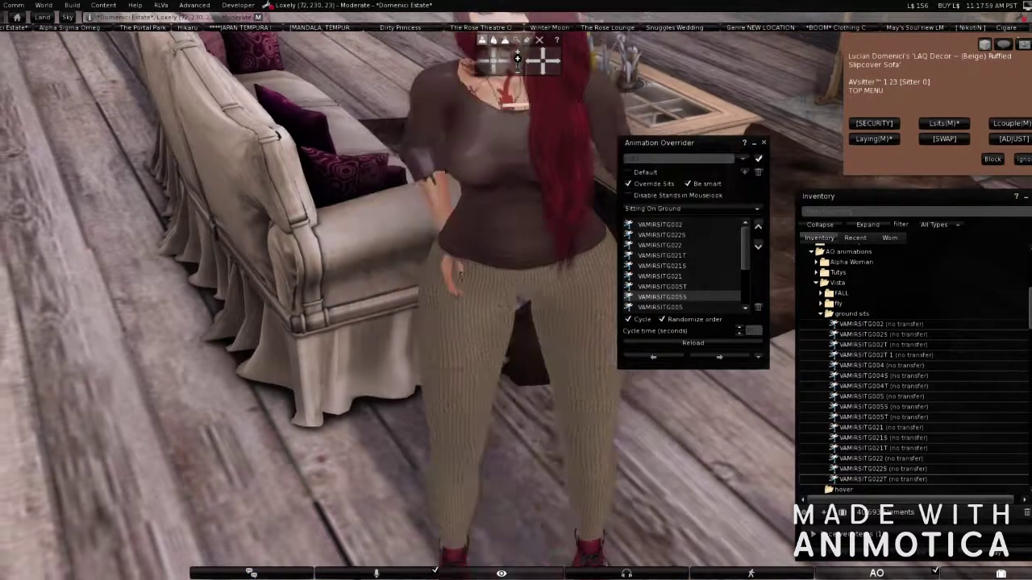
key(Up)
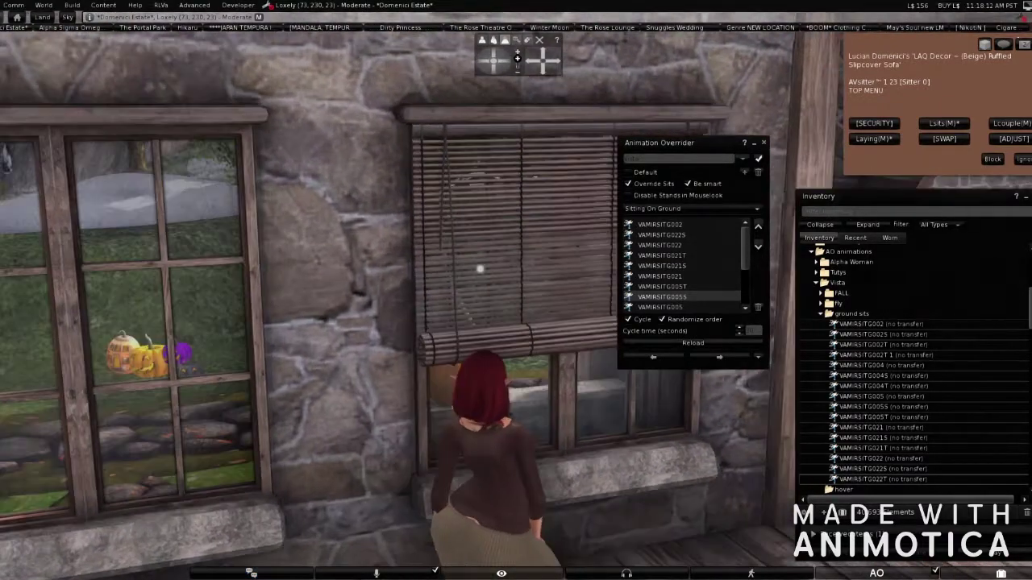
drag(480, 269, 383, 313)
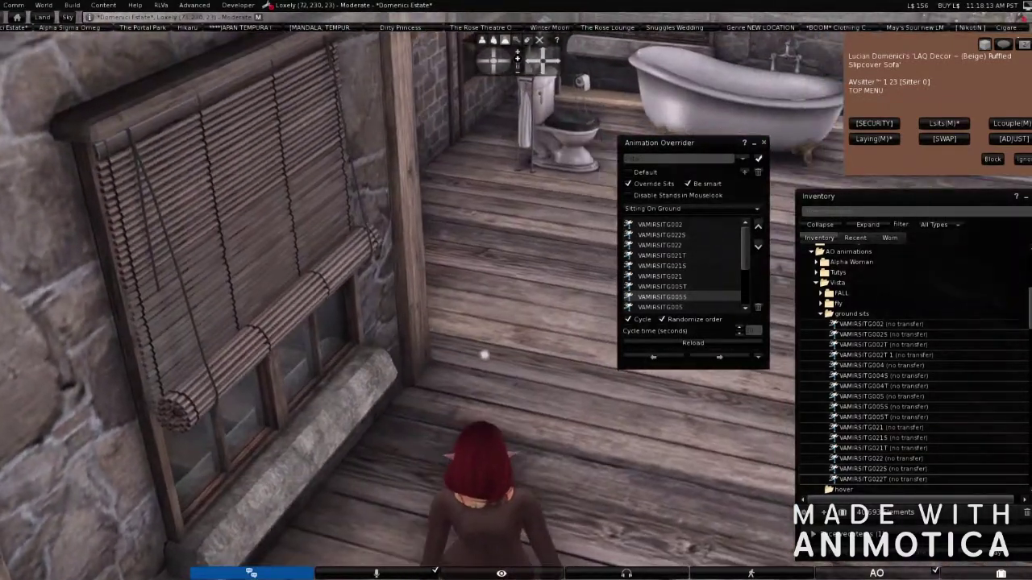
key(Up)
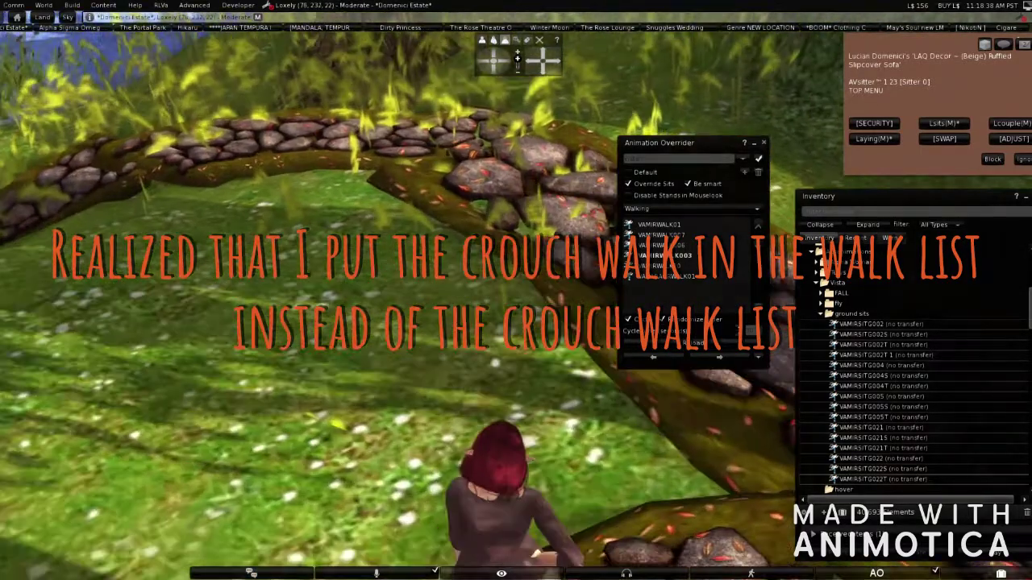
key(Up)
key(Left)
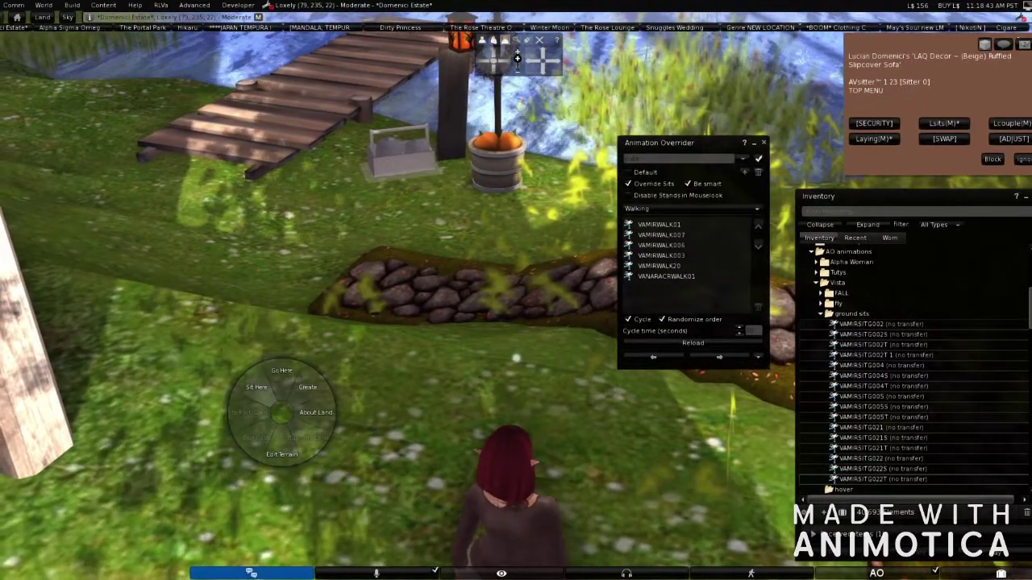
key(Up)
key(Right)
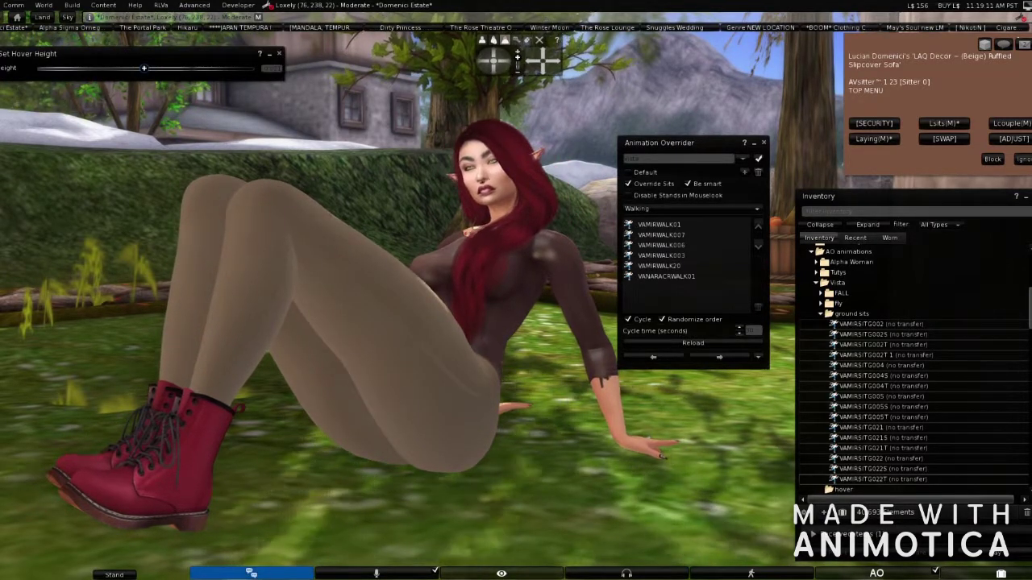
Lower the avatar's hover height slightly to suit the ground sit and dismiss the sofa's sitting menu.
drag(144, 68, 133, 69)
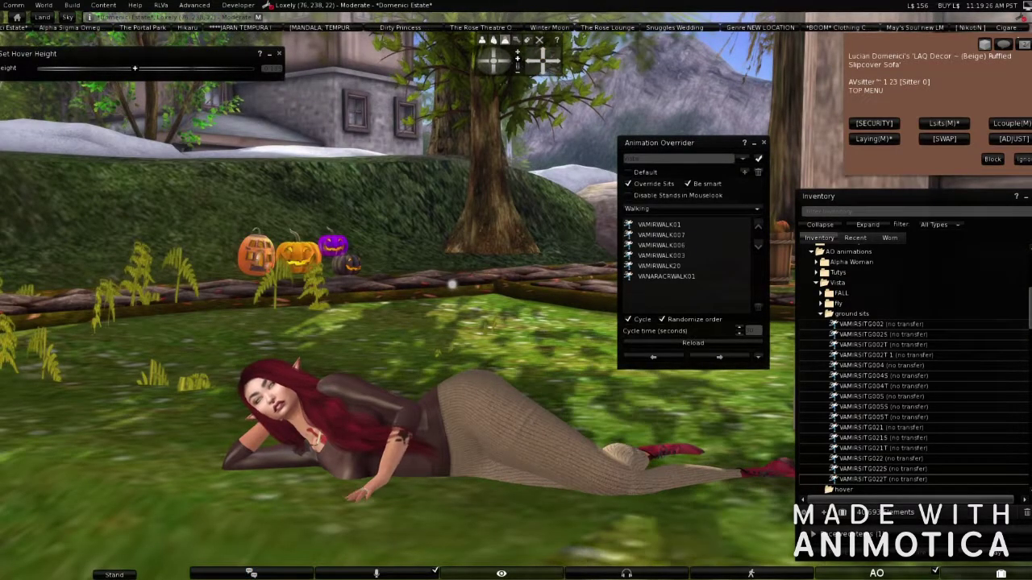
click(1022, 159)
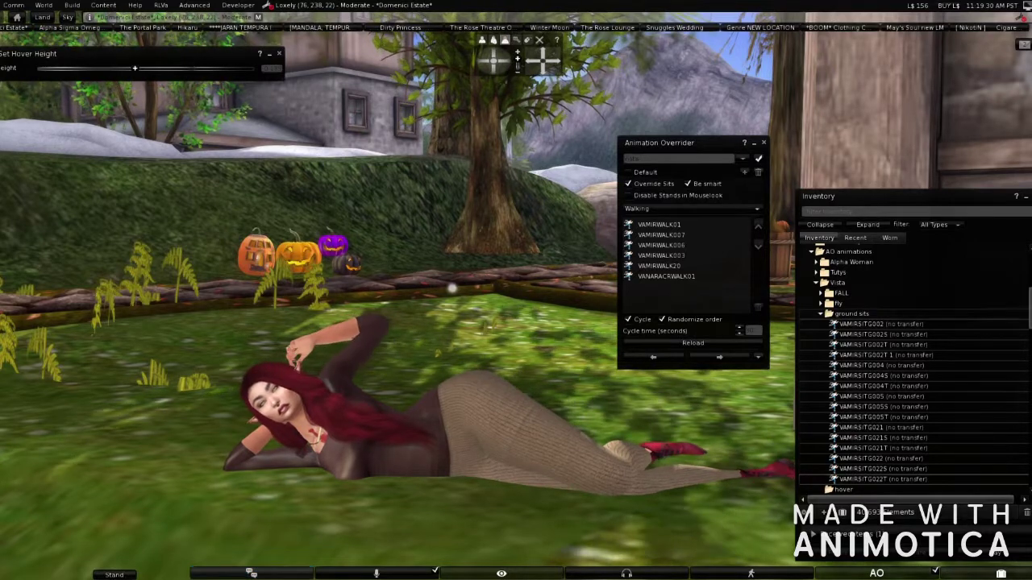
Collapse the ground sits folder in the inventory and choose the Walking state for the animation set.
click(821, 314)
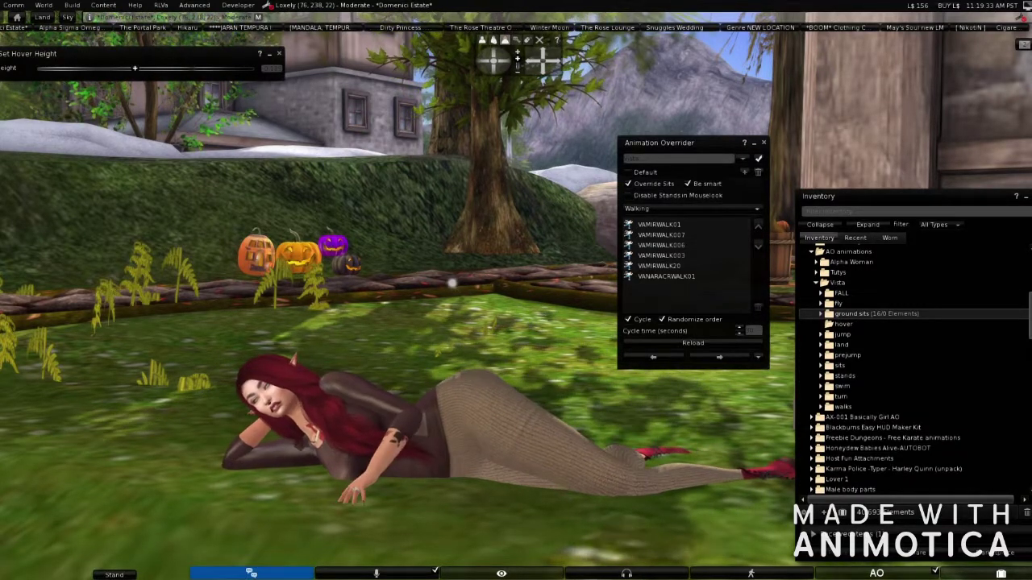
click(692, 209)
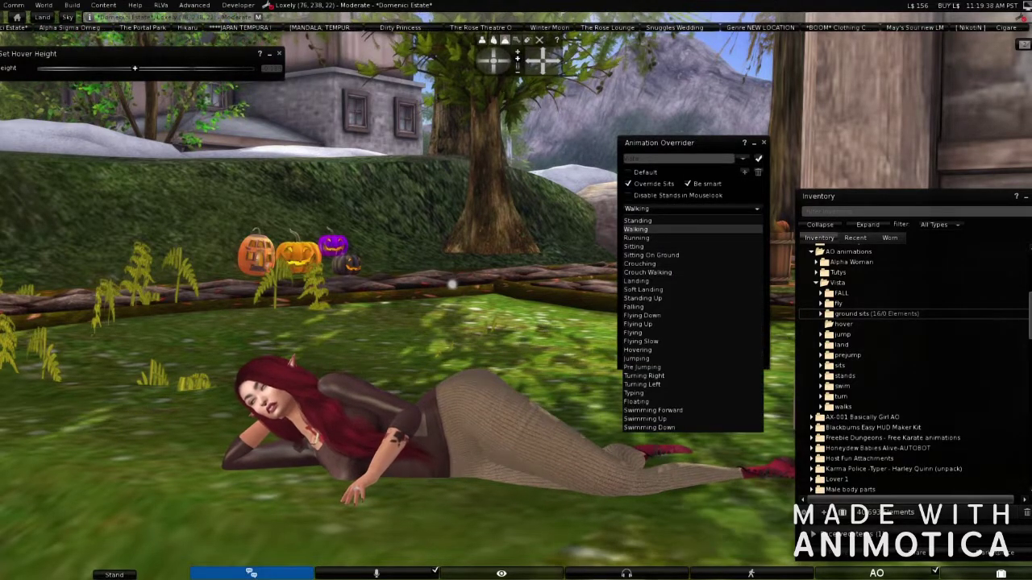
click(636, 229)
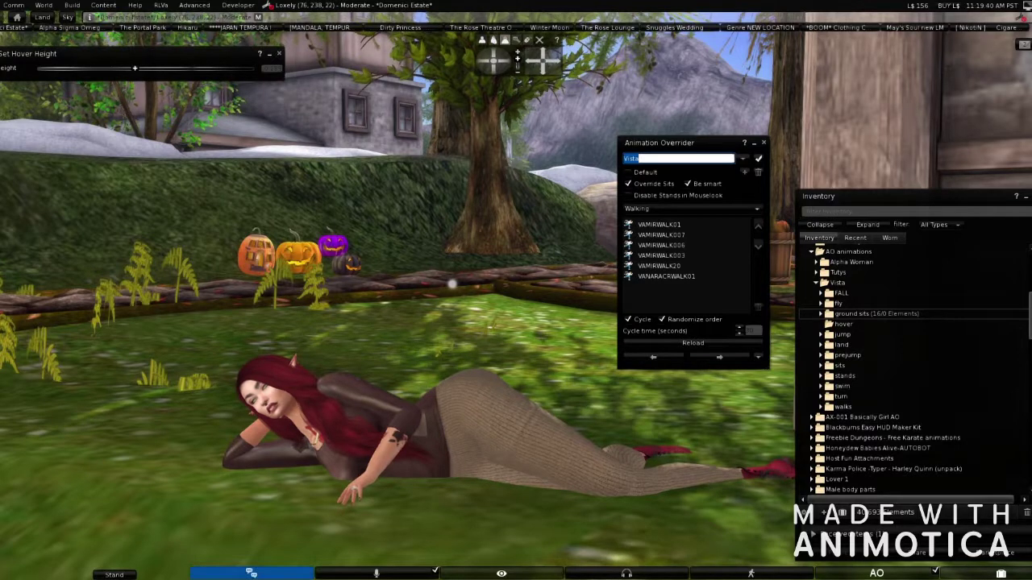
Switch to the Selfies animation set and back to Vista, declining the incoming notecard offer.
click(743, 159)
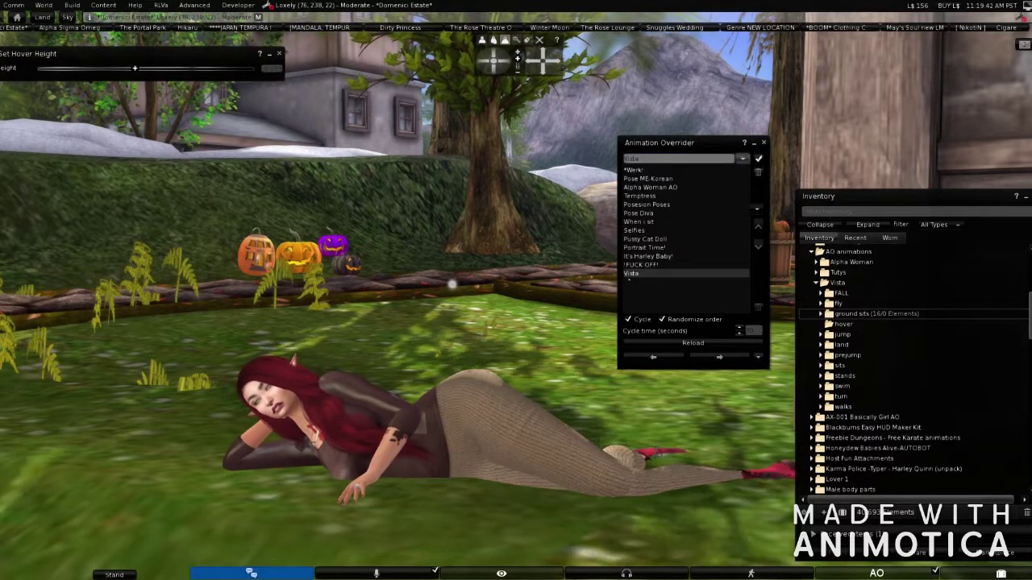
click(634, 230)
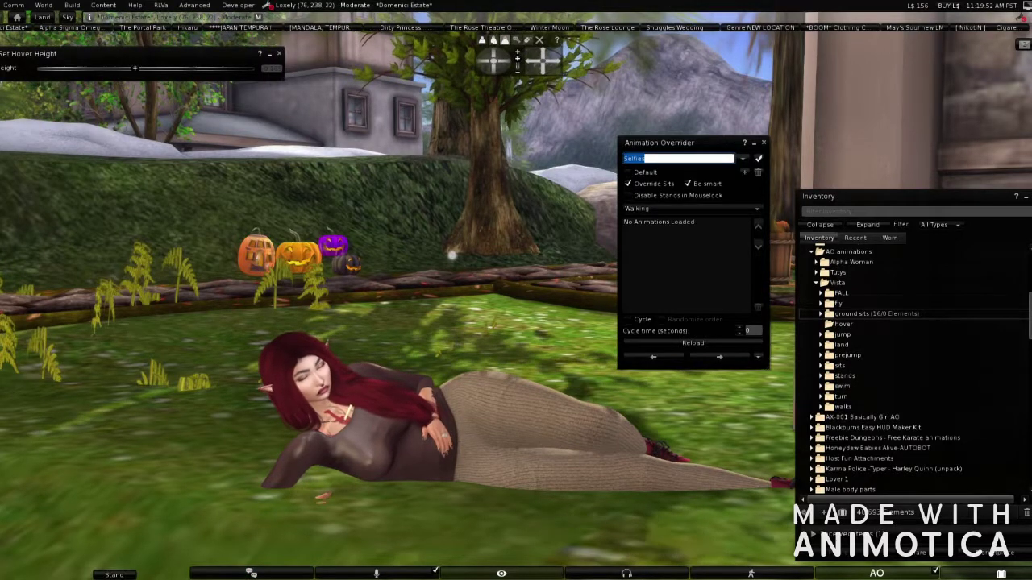
click(742, 159)
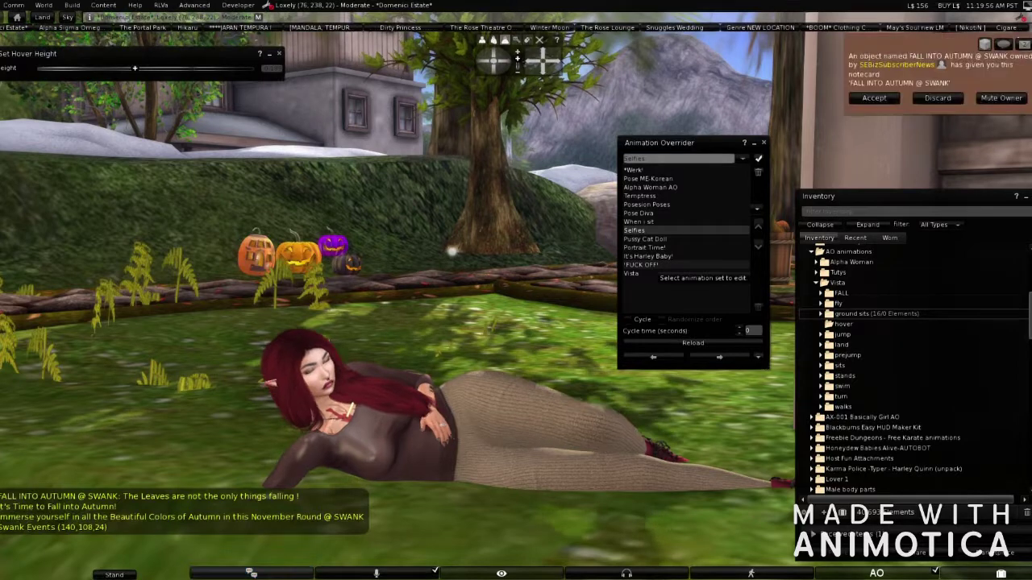
click(632, 273)
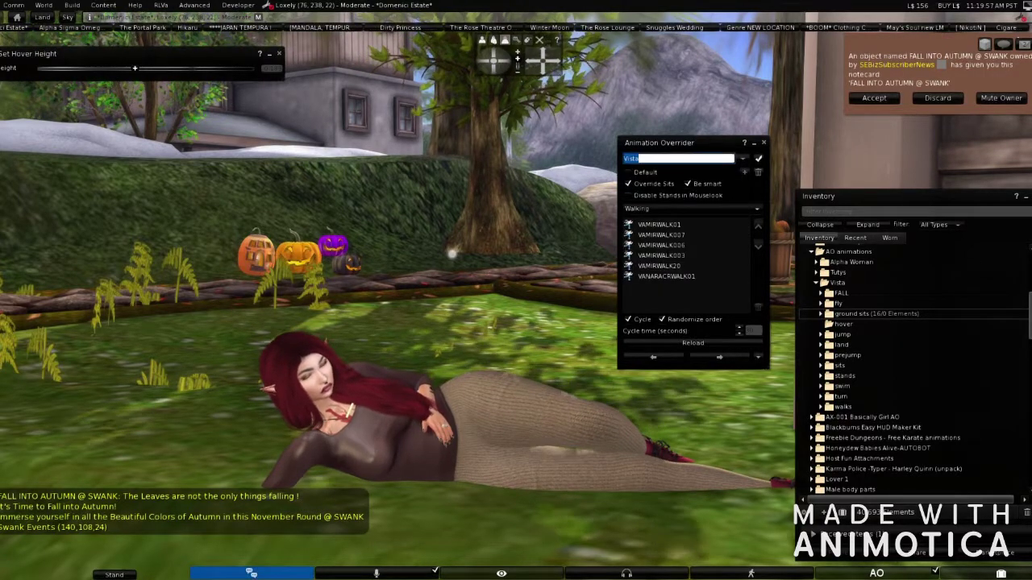
click(938, 97)
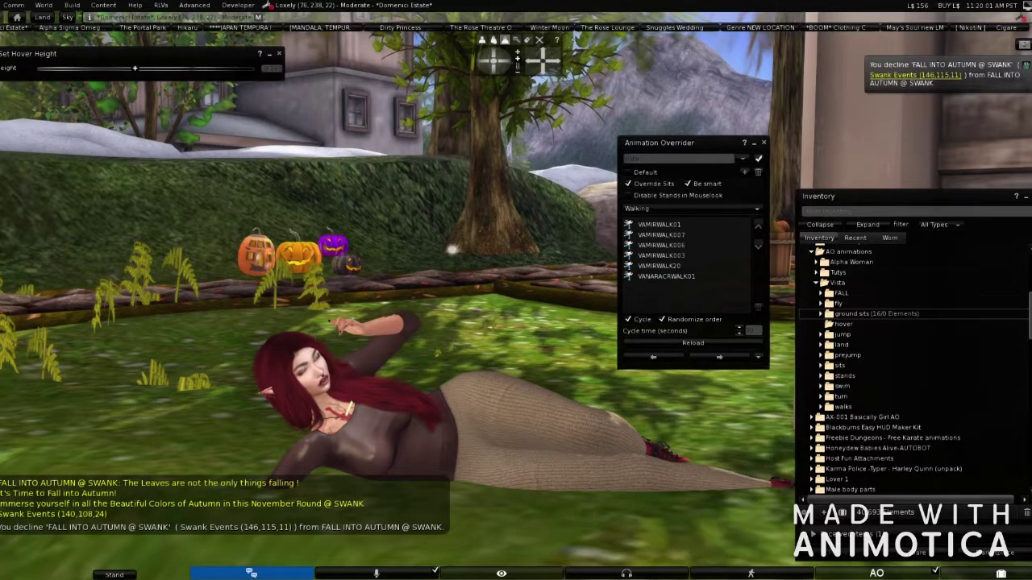
Add the VAXUSWIM01 animation from the Vista swim folder to the Swimming Forward state.
click(692, 208)
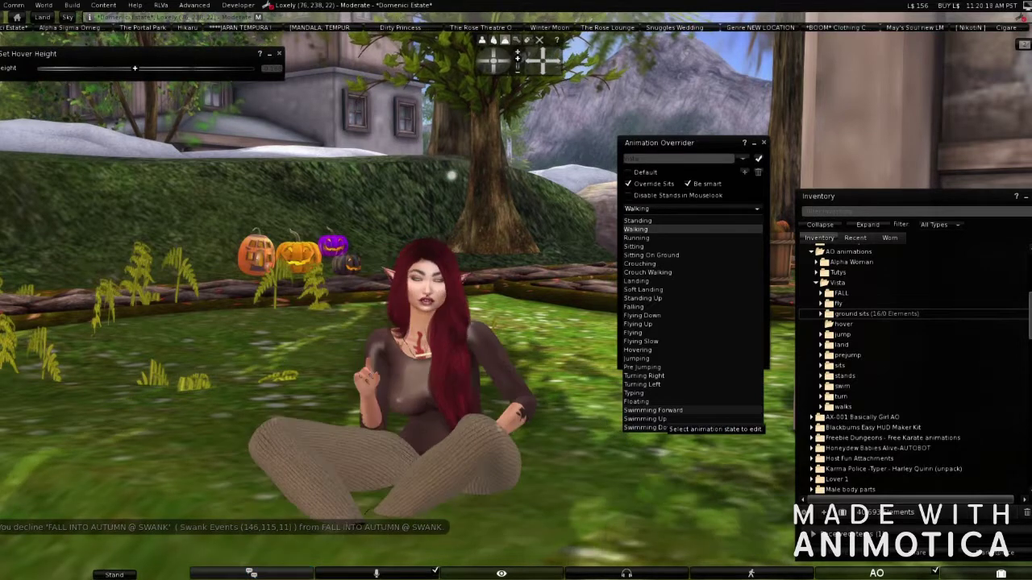
click(653, 411)
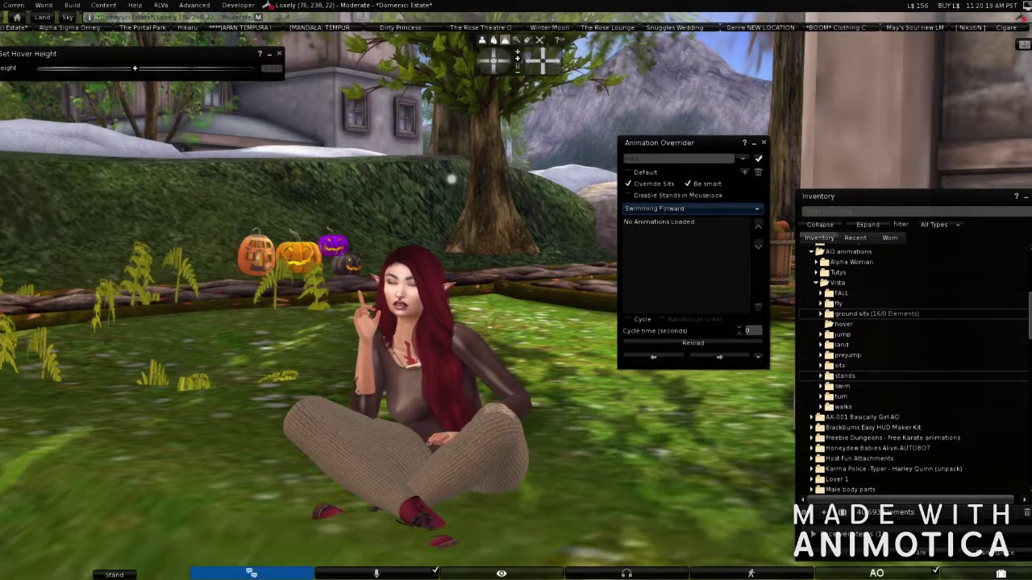
click(821, 386)
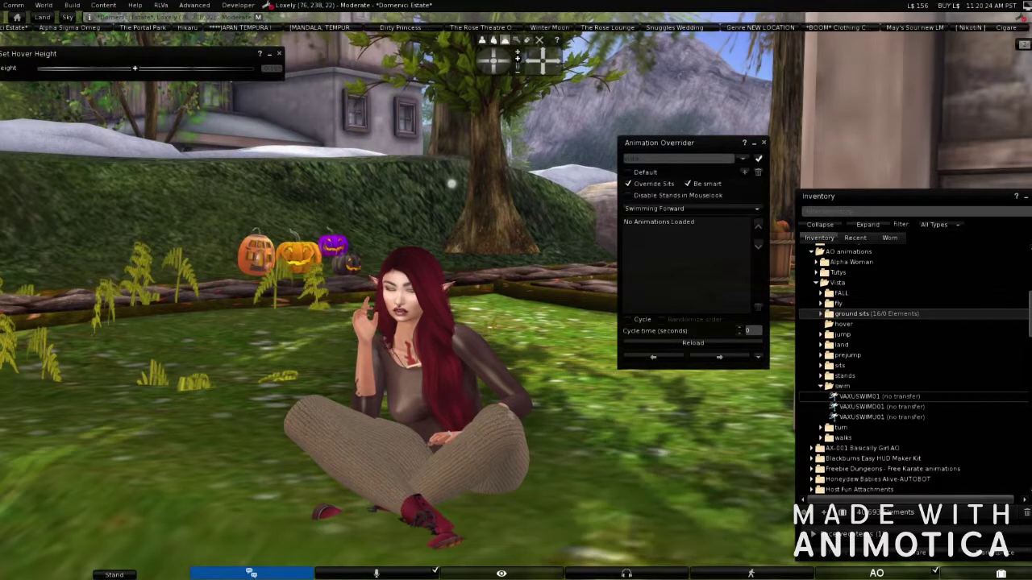
click(859, 396)
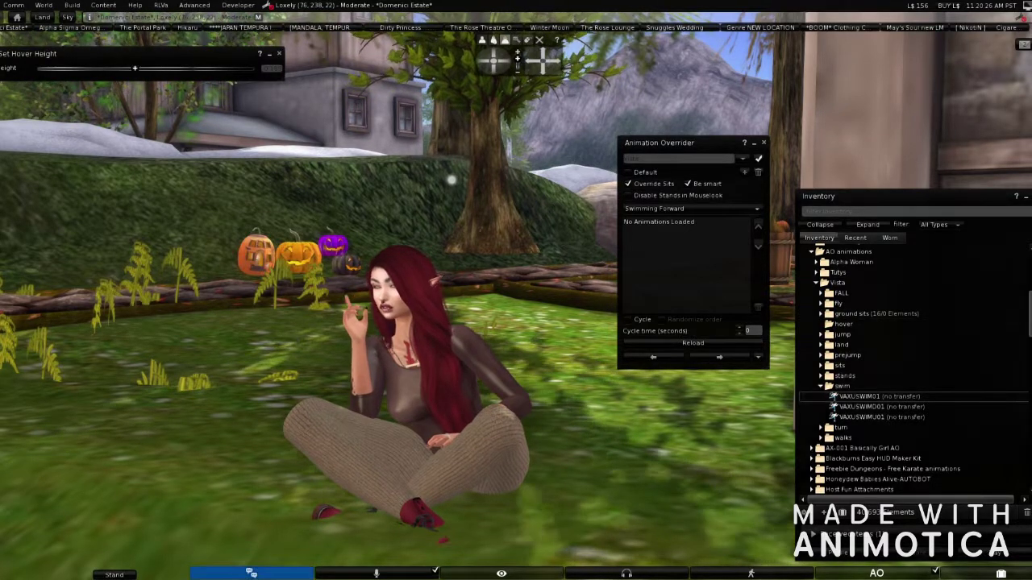
drag(860, 397, 686, 264)
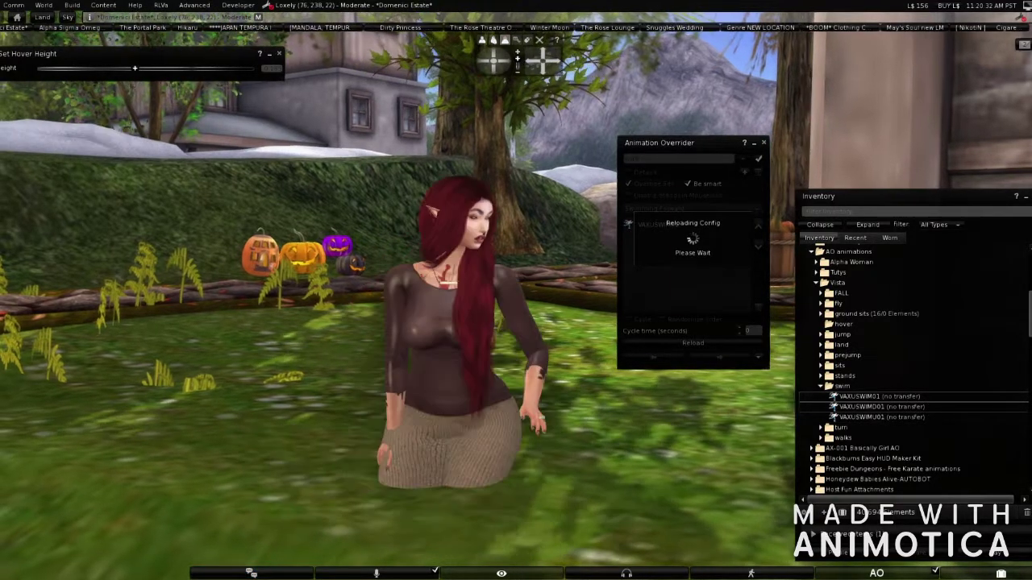
right_click(883, 407)
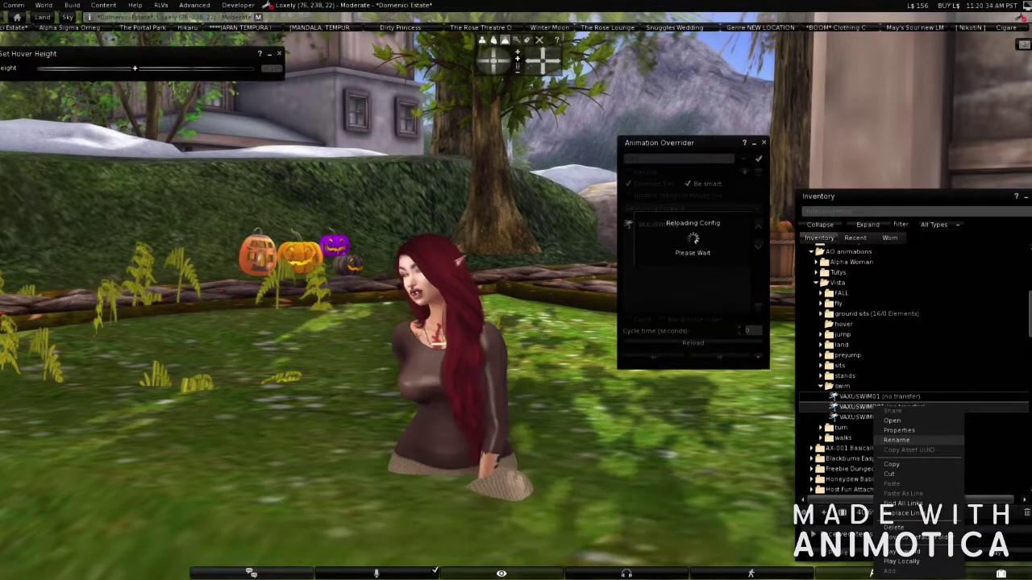
click(897, 440)
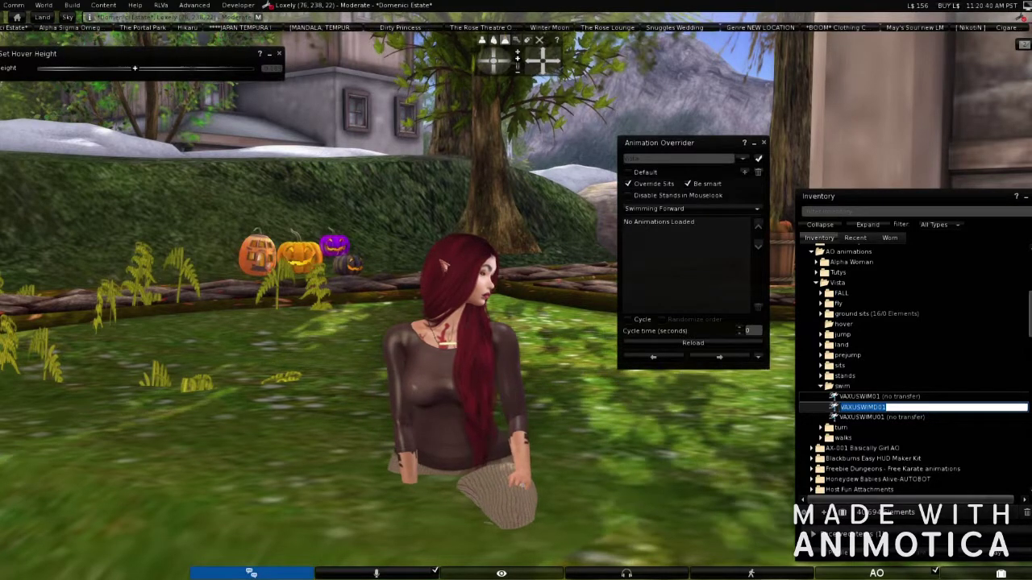
click(878, 407)
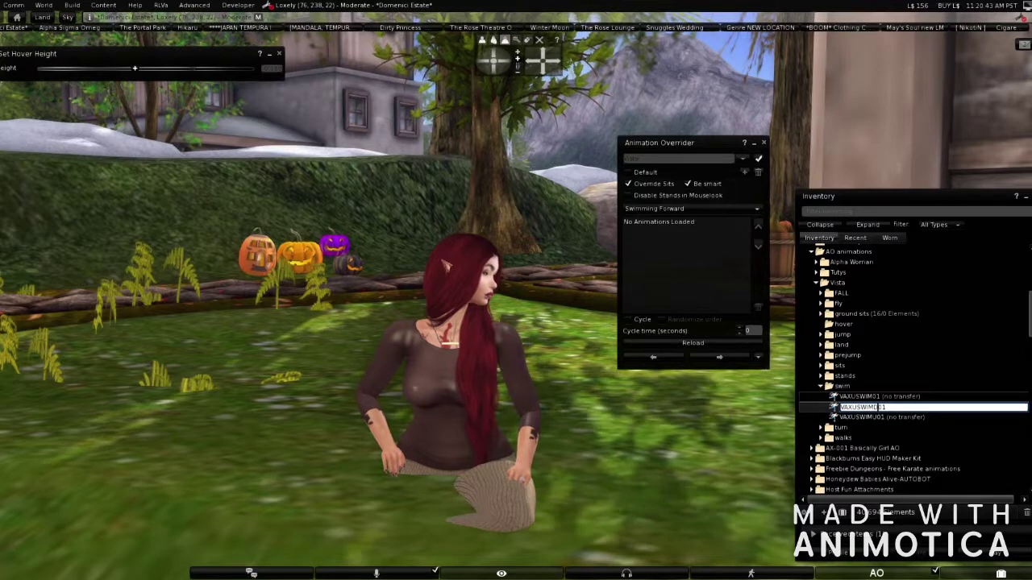
key(Return)
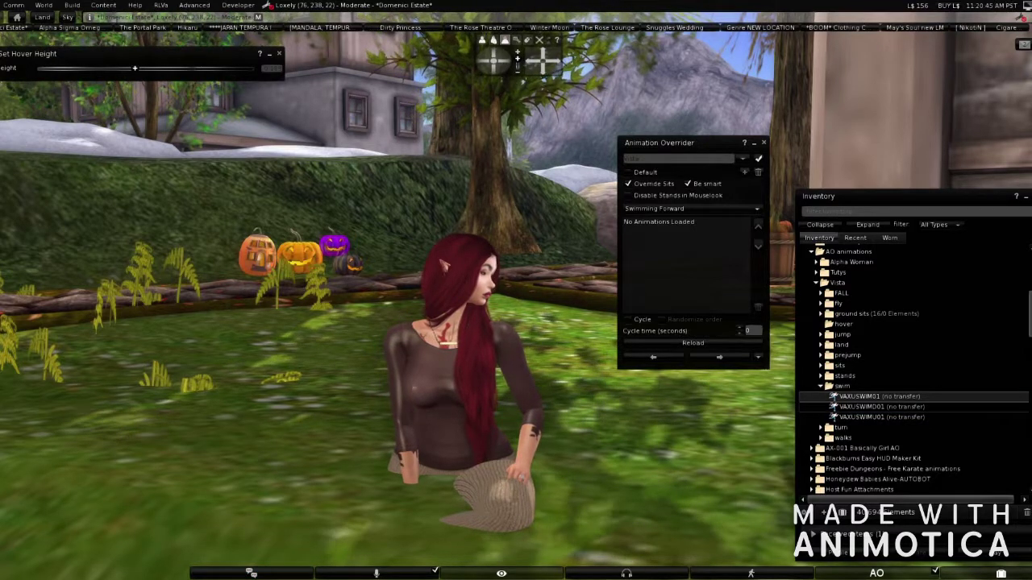
Add the VAXUSWIMU01 animation from the swim folder to the Swimming Up state.
click(691, 209)
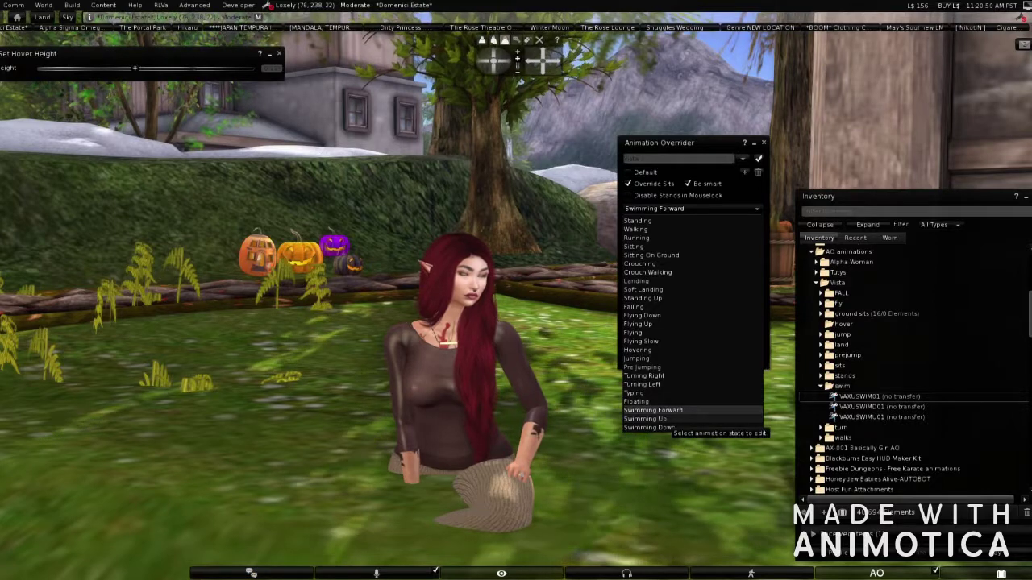
click(645, 419)
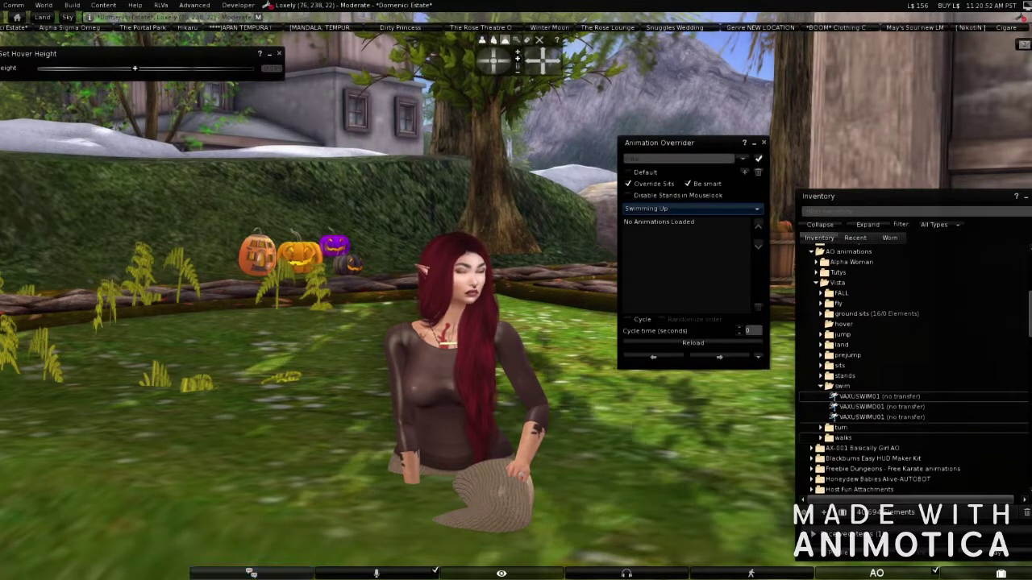
click(881, 417)
right_click(882, 416)
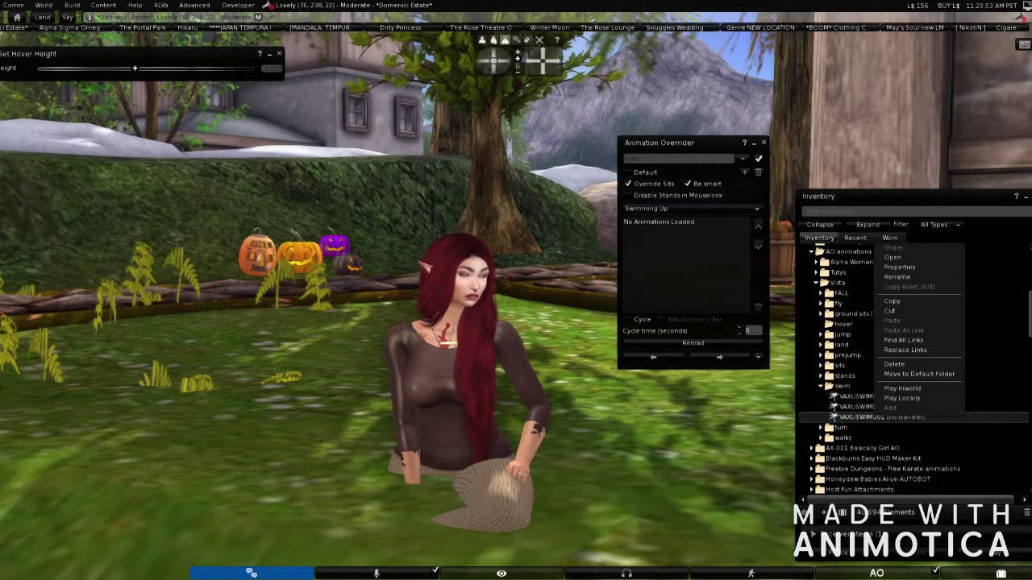
key(Escape)
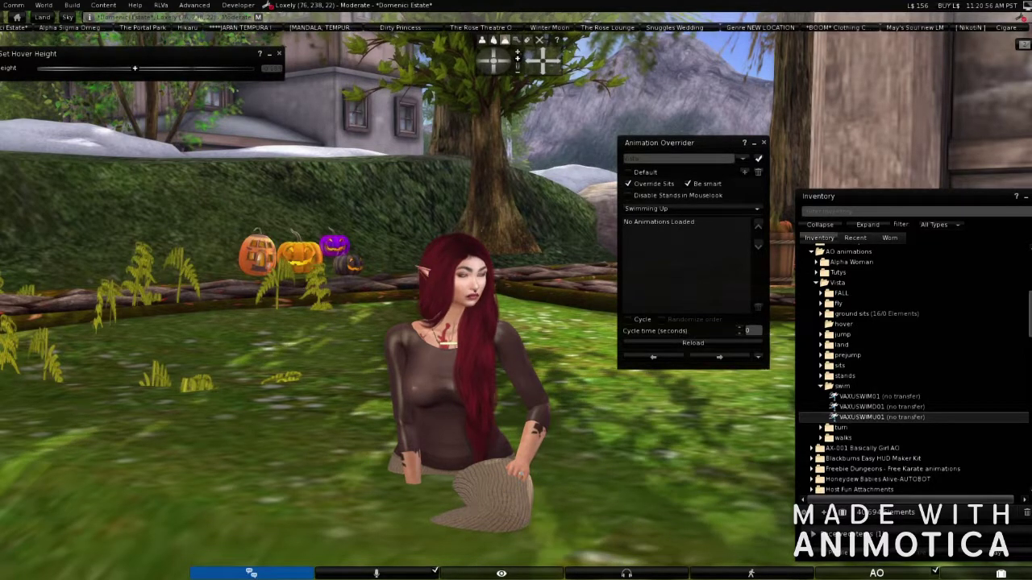
drag(881, 417, 685, 258)
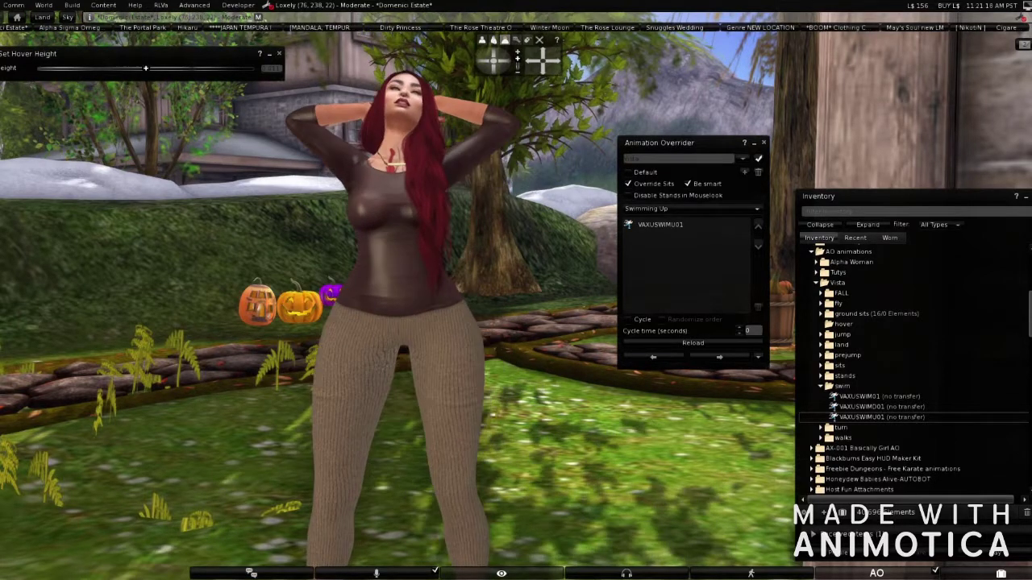
Choose the Swimming Down state and select the VAXUSWIMD01 animation in the swim folder for it.
click(691, 209)
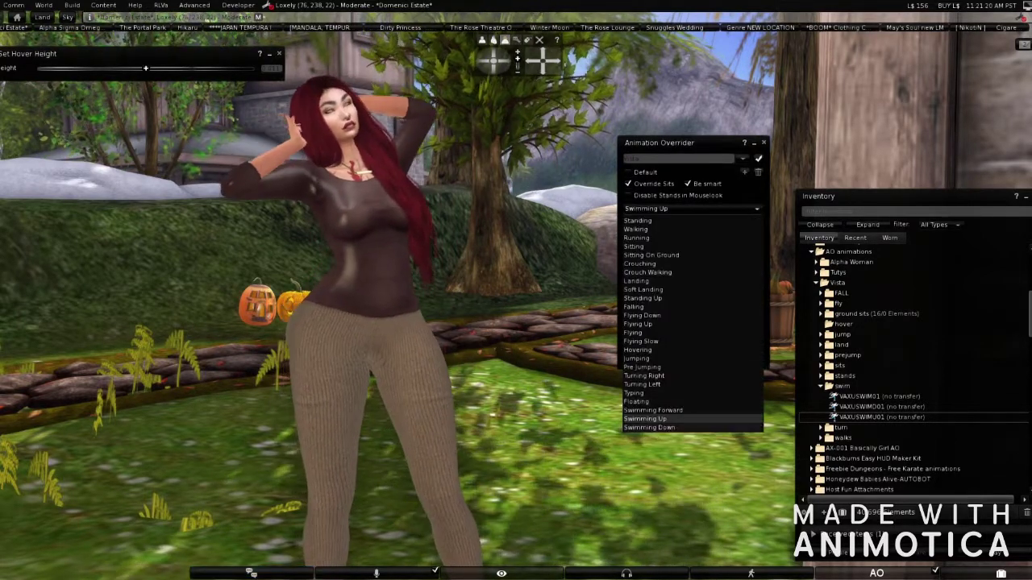
click(650, 427)
click(879, 406)
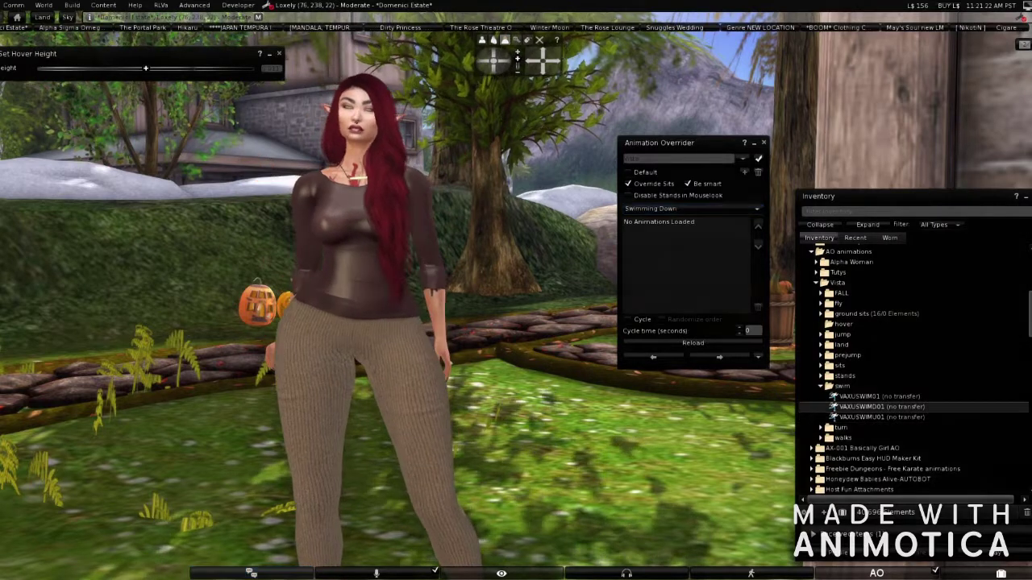